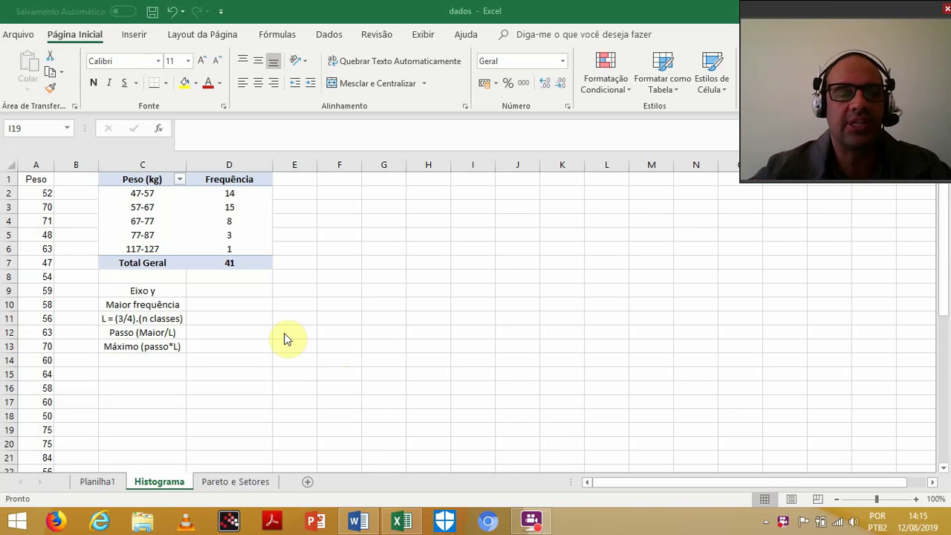
- Insert a 2-D clustered column chart from the weight frequency table in C1:D7 and delete its legend
{"action": "left_click", "coordinate": [152, 309]}
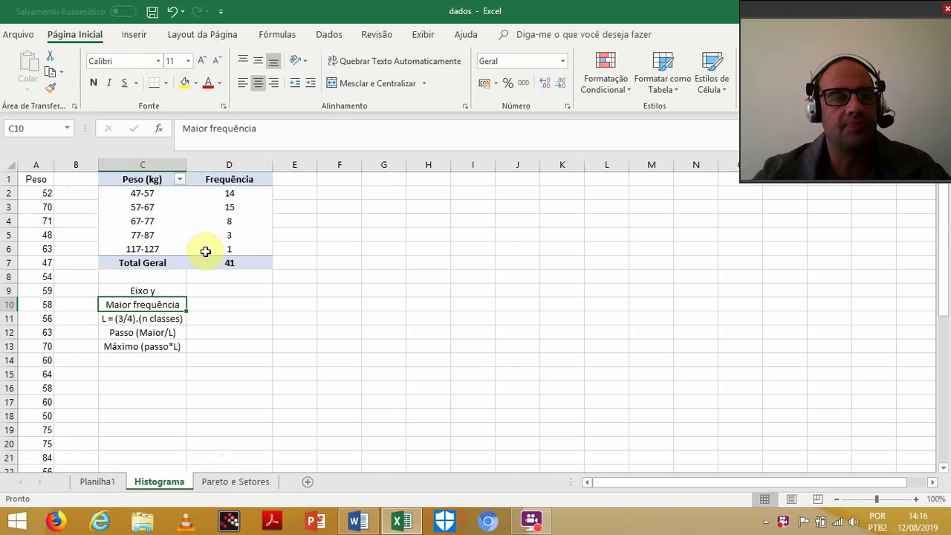
{"action": "left_click_drag", "start_coordinate": [141, 182], "coordinate": [222, 259]}
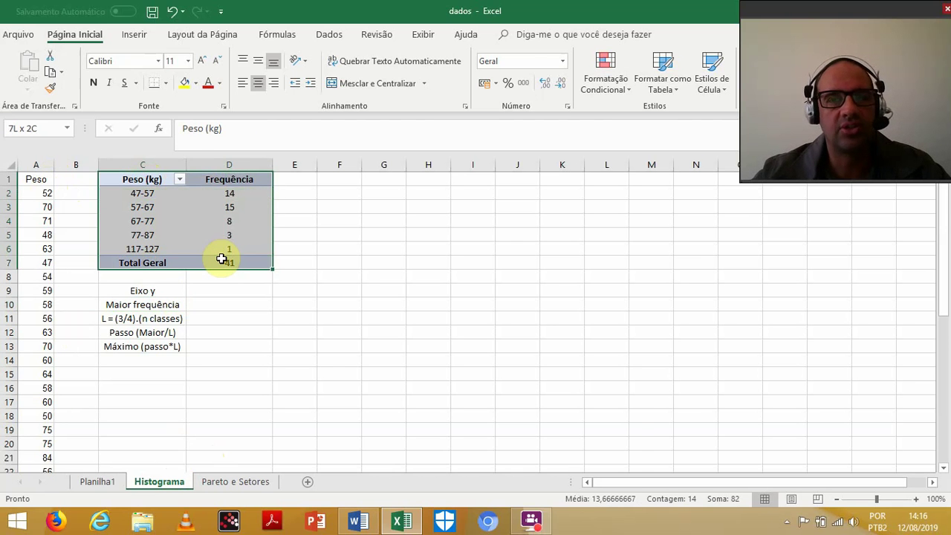
{"action": "left_click", "coordinate": [137, 36]}
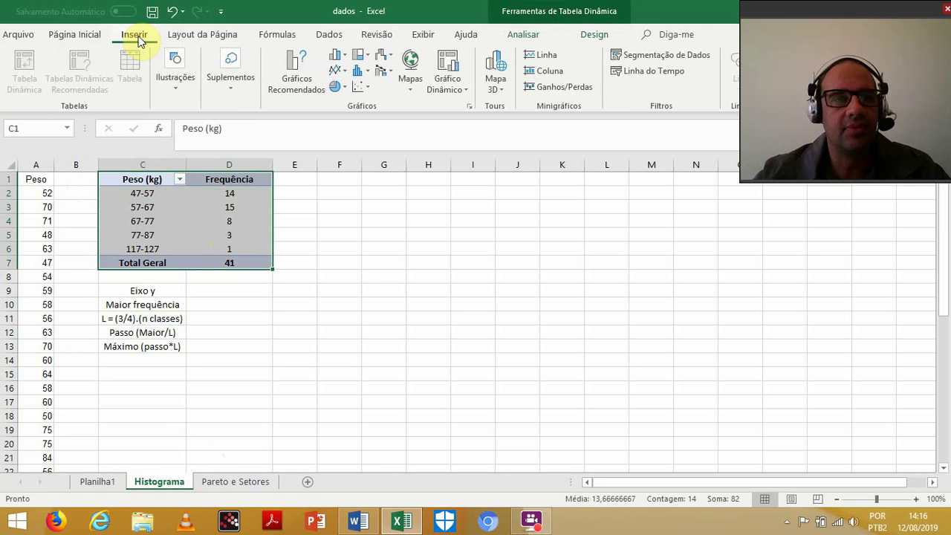
{"action": "left_click", "coordinate": [349, 58]}
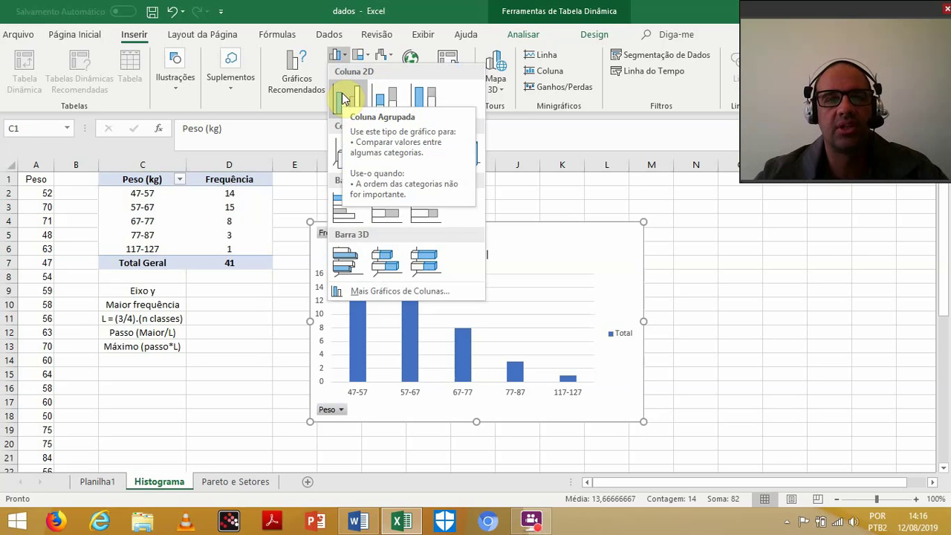
{"action": "left_click", "coordinate": [344, 99]}
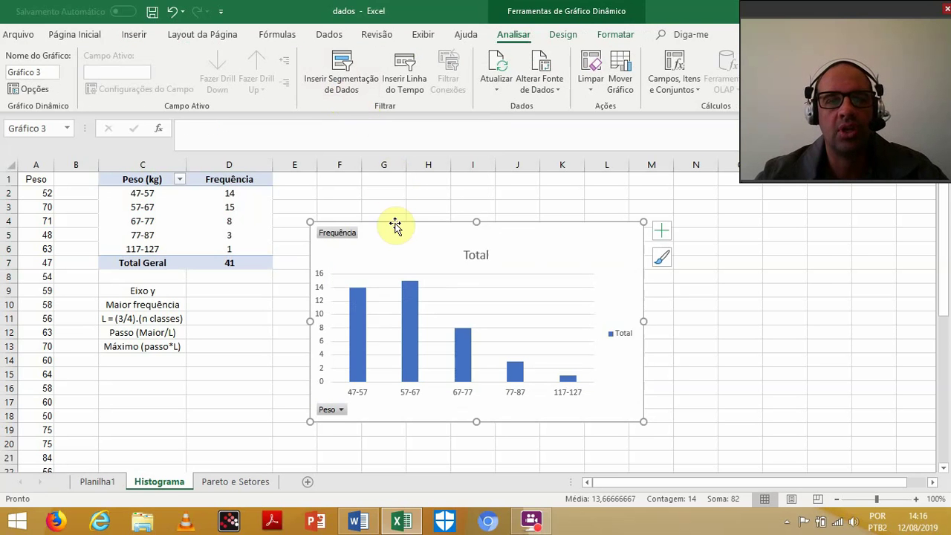
{"action": "left_click_drag", "start_coordinate": [392, 238], "coordinate": [401, 228]}
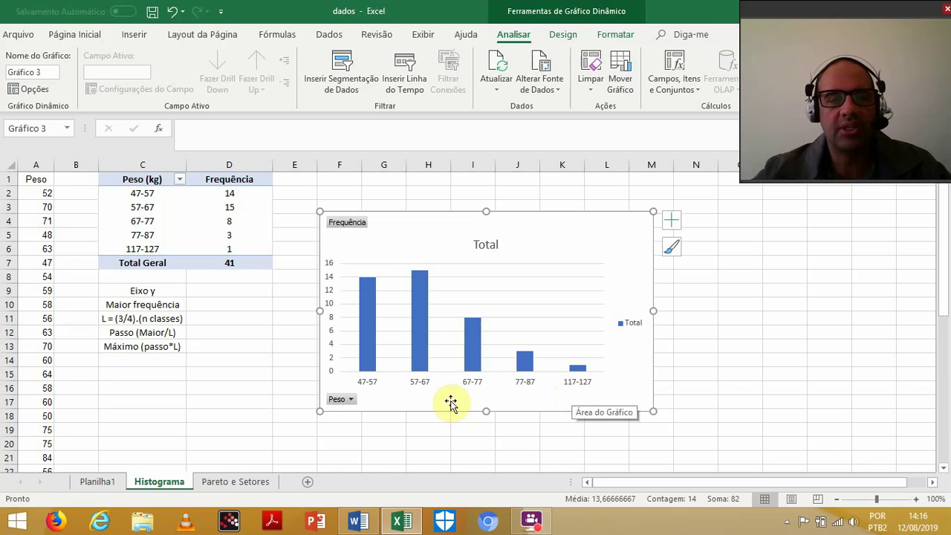
{"action": "left_click", "coordinate": [631, 325]}
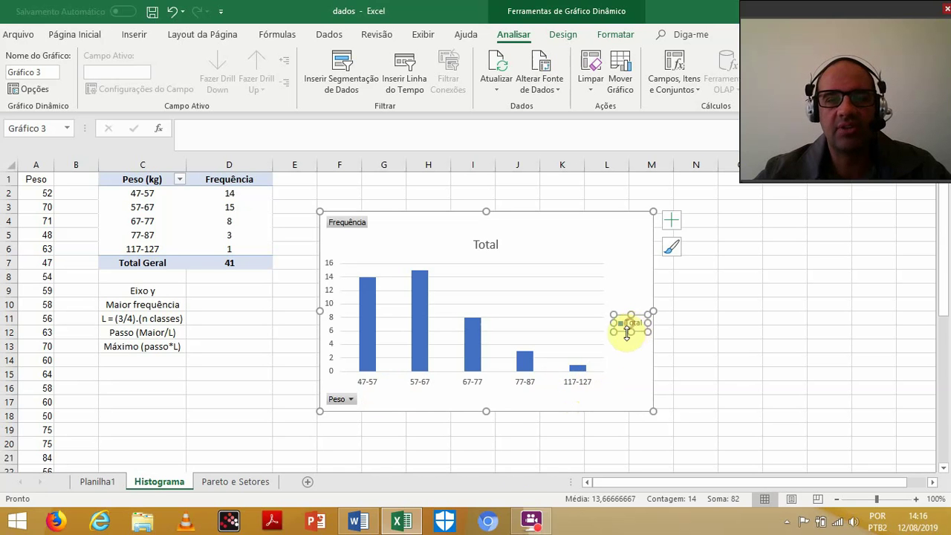
{"action": "key", "text": "Delete"}
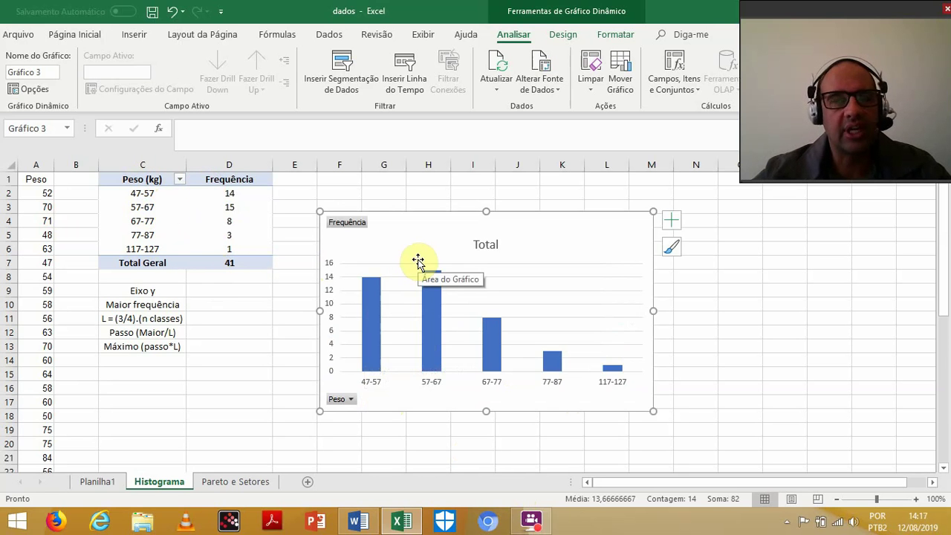
{"action": "mouse_move", "coordinate": [432, 318]}
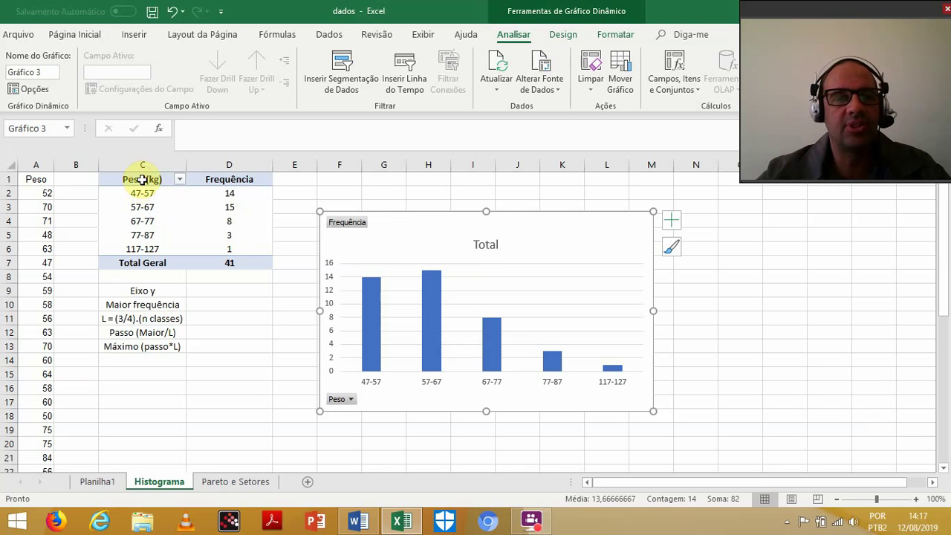
{"action": "left_click_drag", "start_coordinate": [142, 179], "coordinate": [213, 255]}
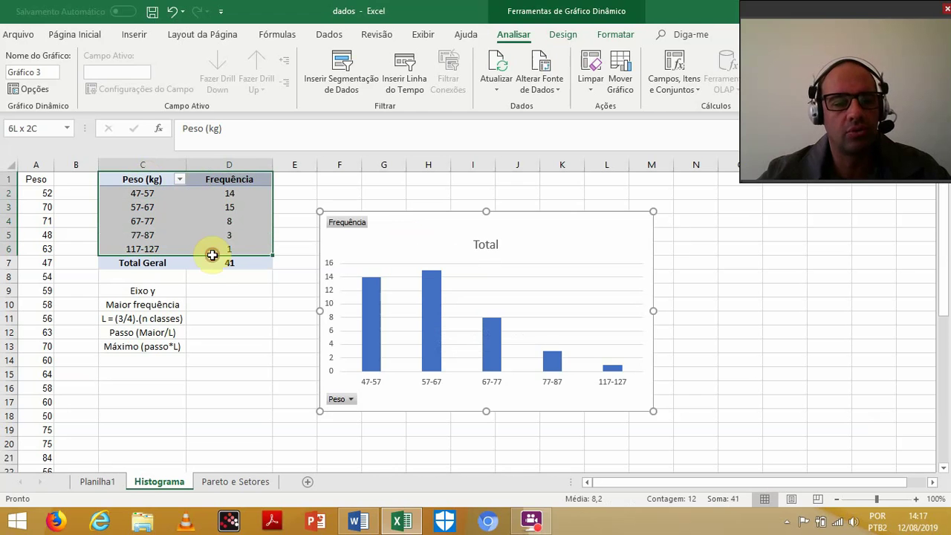
{"action": "left_click_drag", "start_coordinate": [212, 255], "coordinate": [213, 255]}
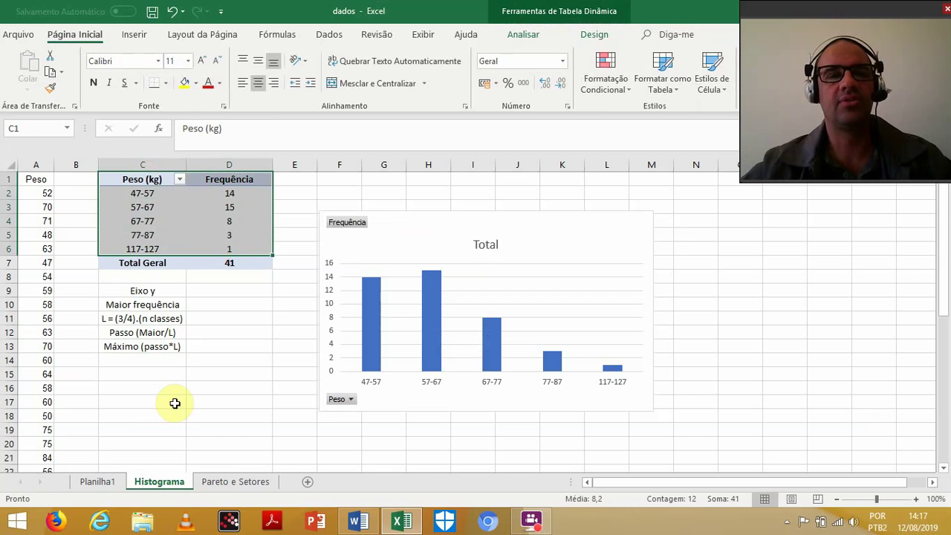
- Set the gap width of the chart's column series to 0%
{"action": "left_click", "coordinate": [418, 232]}
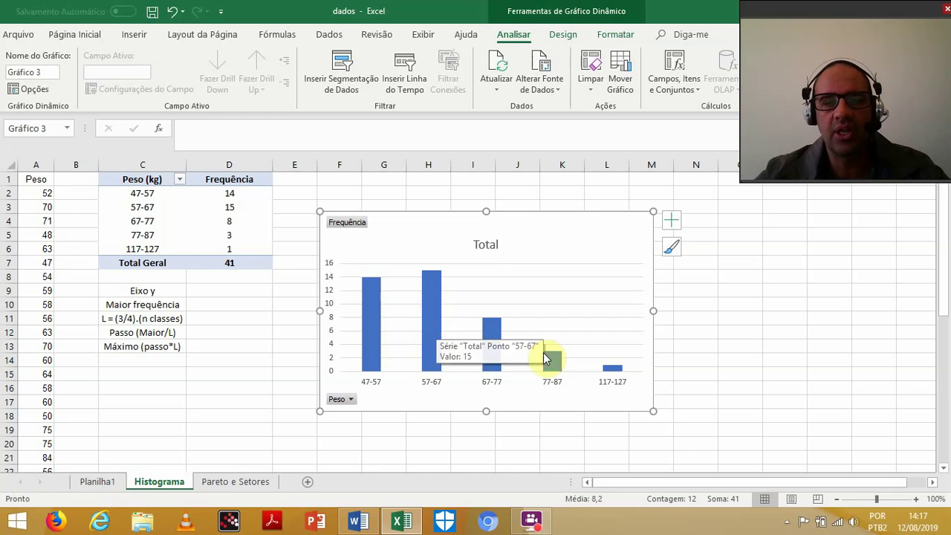
{"action": "left_click", "coordinate": [427, 305]}
{"action": "double_click", "coordinate": [427, 305]}
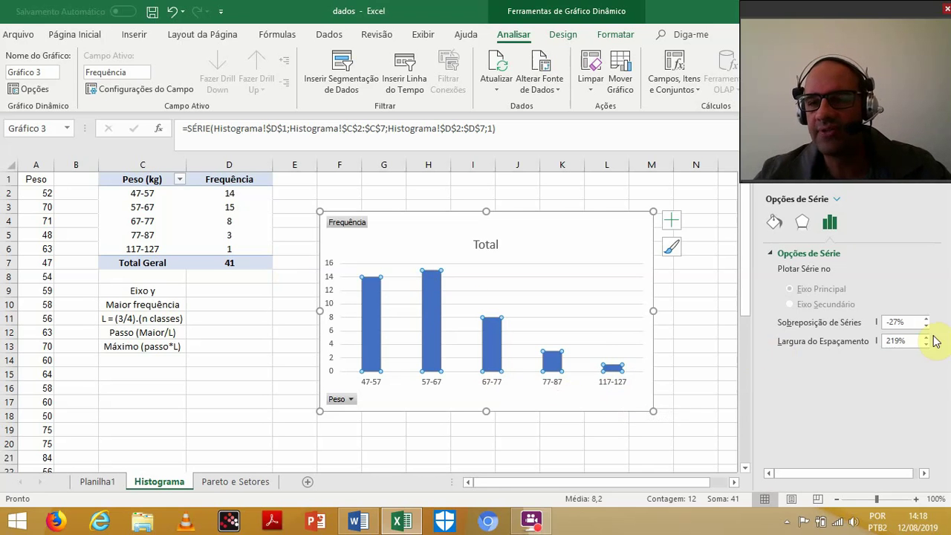
{"action": "left_click_drag", "start_coordinate": [913, 341], "coordinate": [856, 350]}
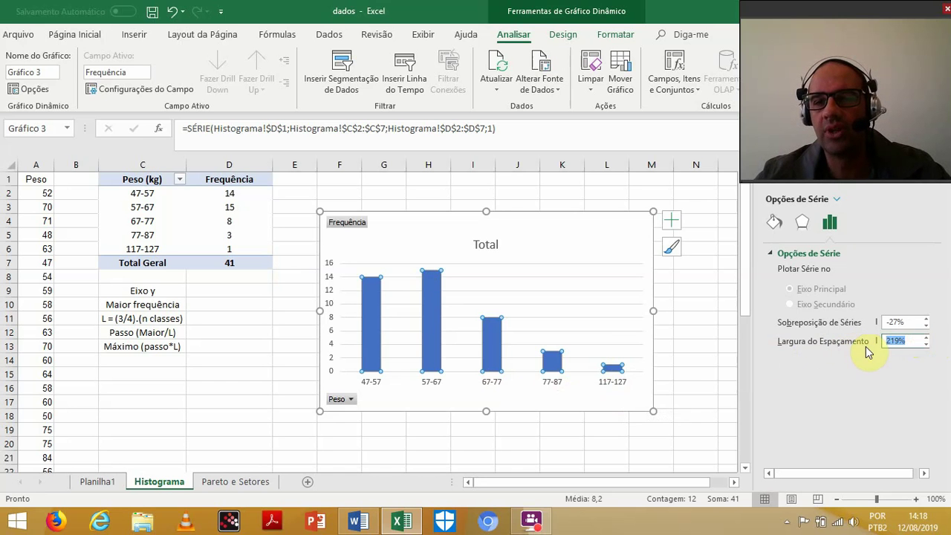
{"action": "type", "text": "0"}
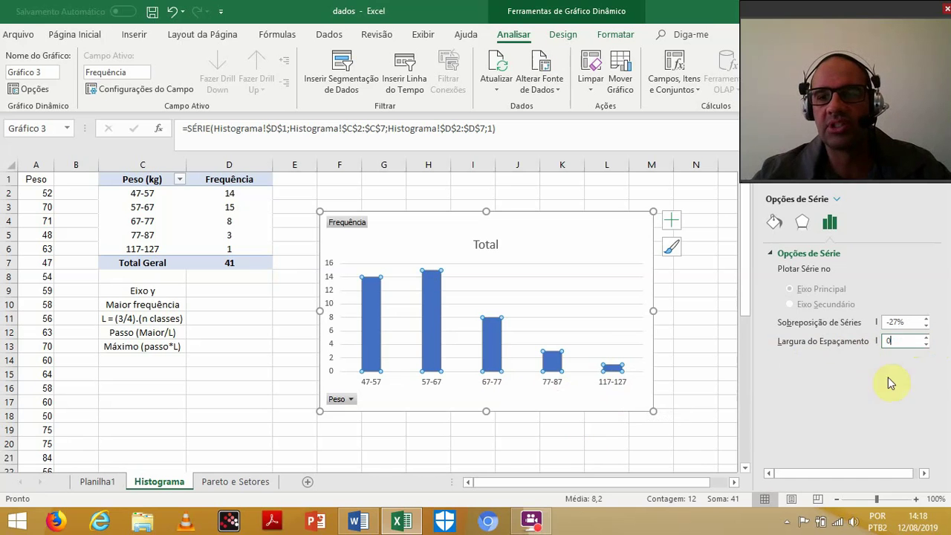
{"action": "left_click", "coordinate": [911, 322]}
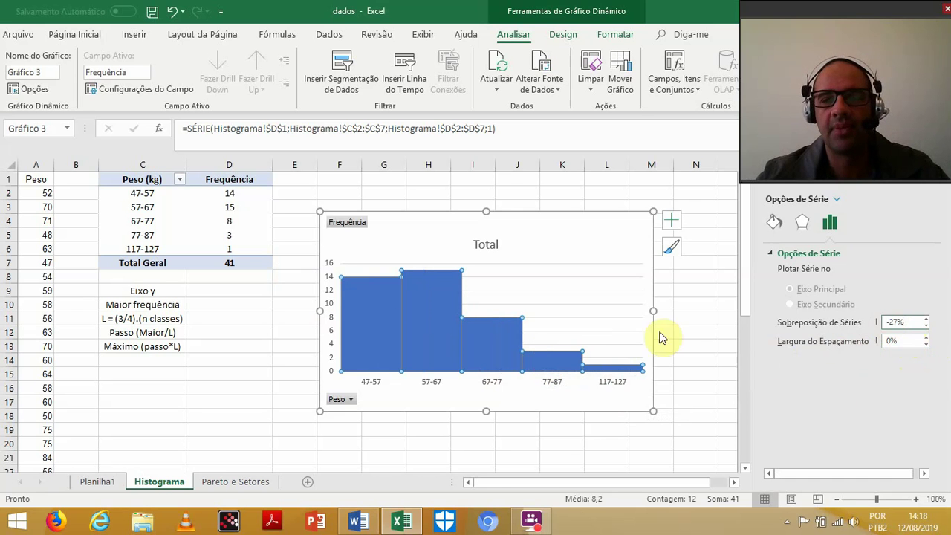
- Give the chart columns a solid black border and close the formatting pane
{"action": "left_click", "coordinate": [775, 223]}
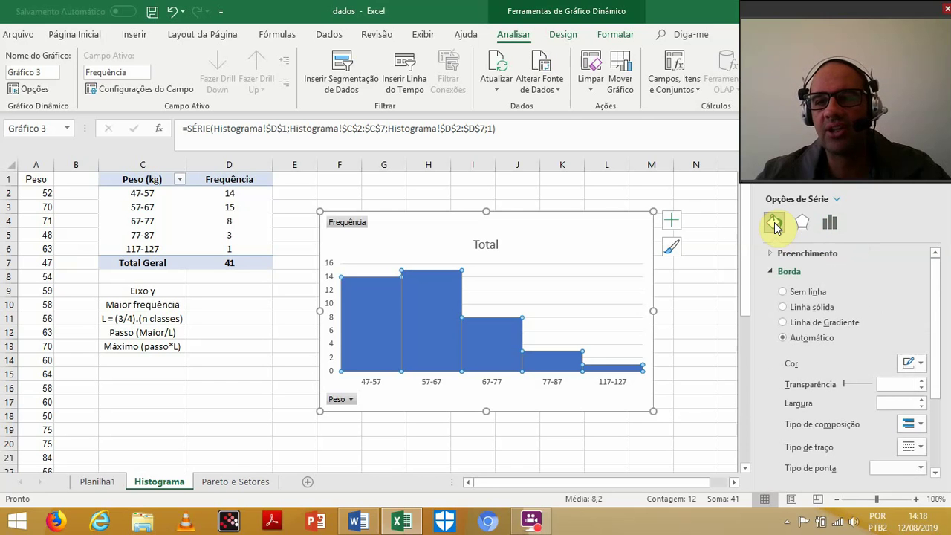
{"action": "left_click", "coordinate": [810, 308]}
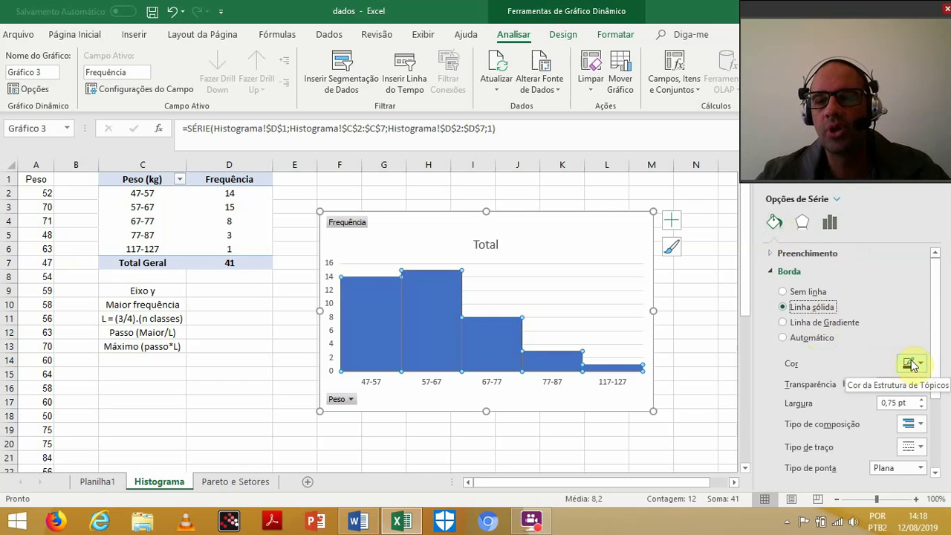
{"action": "left_click", "coordinate": [922, 367]}
{"action": "left_click", "coordinate": [845, 394]}
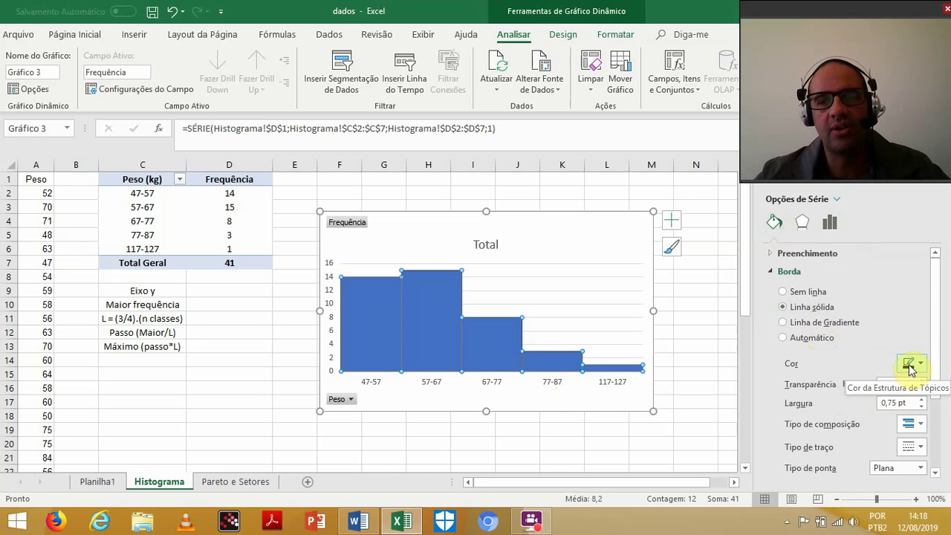
{"action": "left_click", "coordinate": [705, 288]}
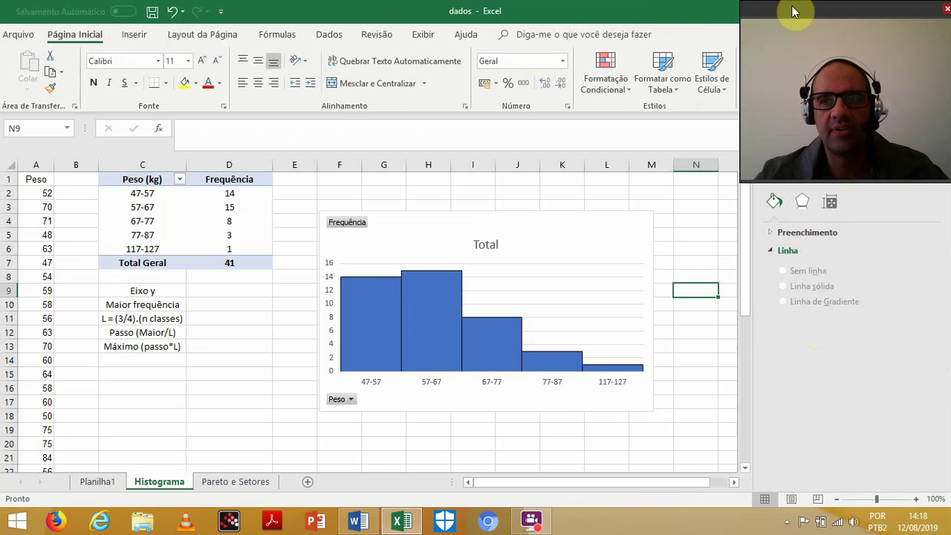
{"action": "left_click_drag", "start_coordinate": [796, 8], "coordinate": [770, 8]}
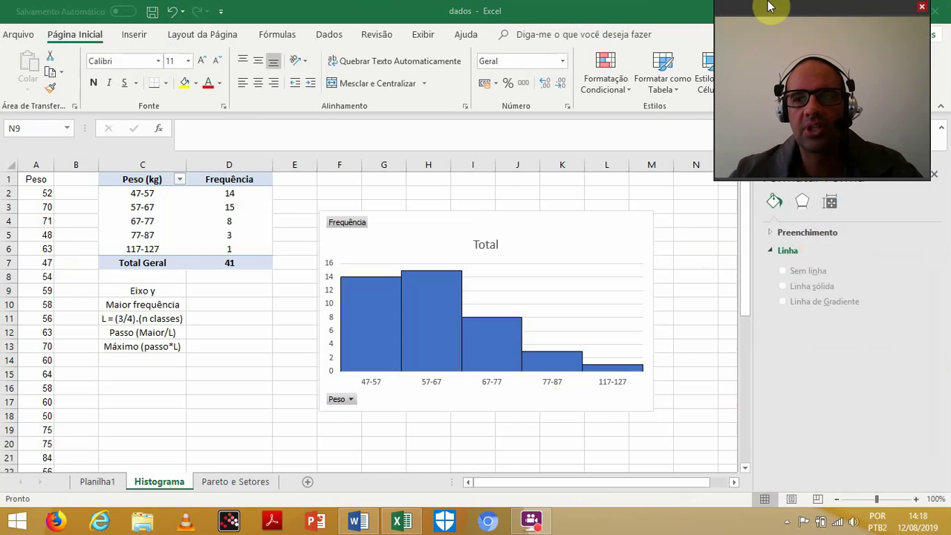
{"action": "left_click", "coordinate": [930, 192]}
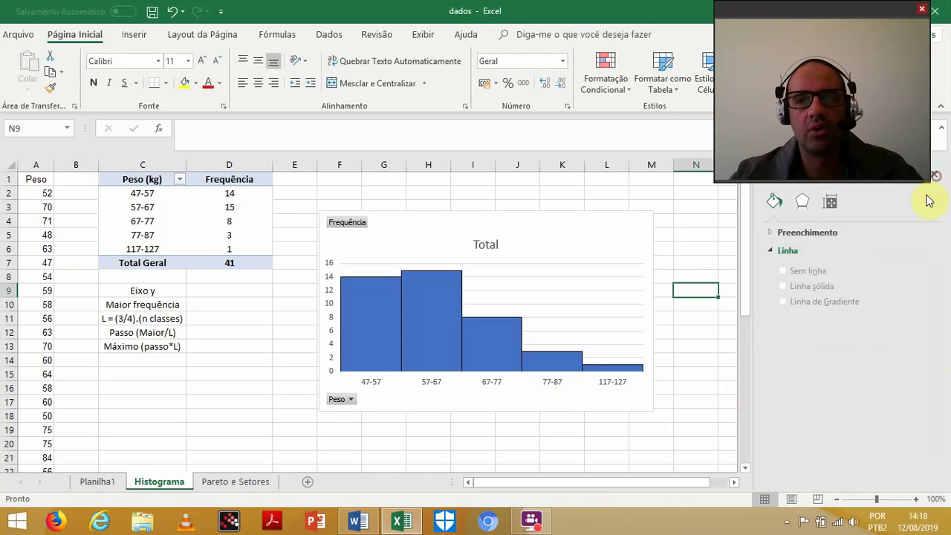
{"action": "left_click", "coordinate": [934, 177]}
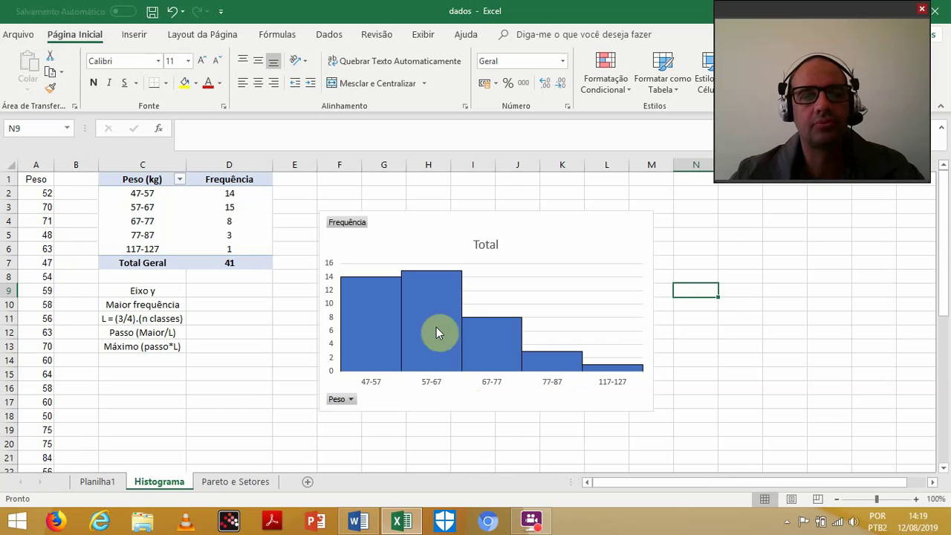
- Delete the chart title and add titles to both the horizontal and vertical axes
{"action": "left_click", "coordinate": [486, 247]}
{"action": "key", "text": "Delete"}
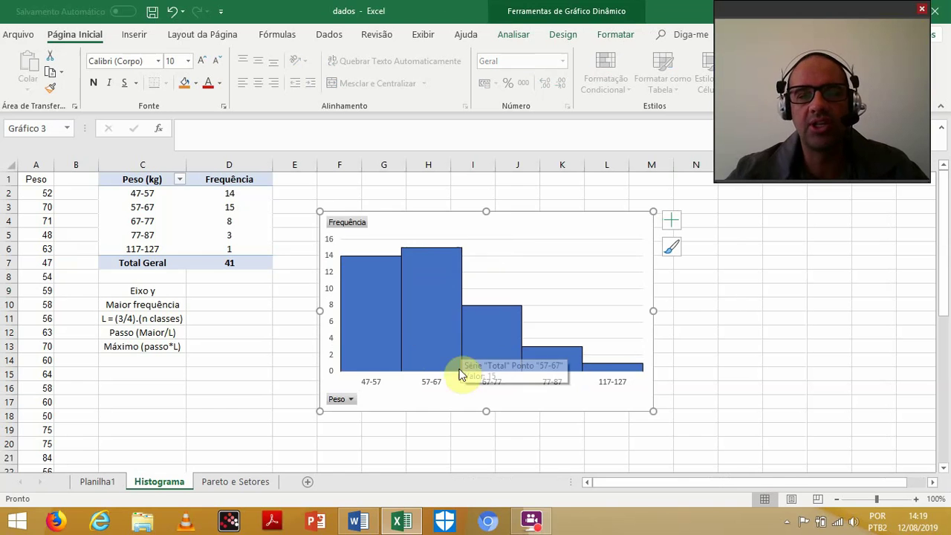
{"action": "left_click", "coordinate": [673, 223]}
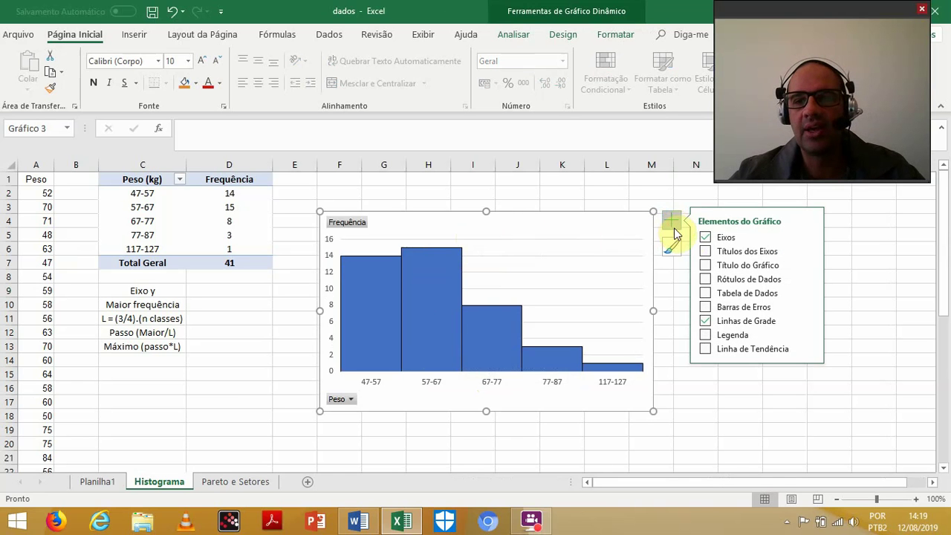
{"action": "left_click", "coordinate": [706, 252]}
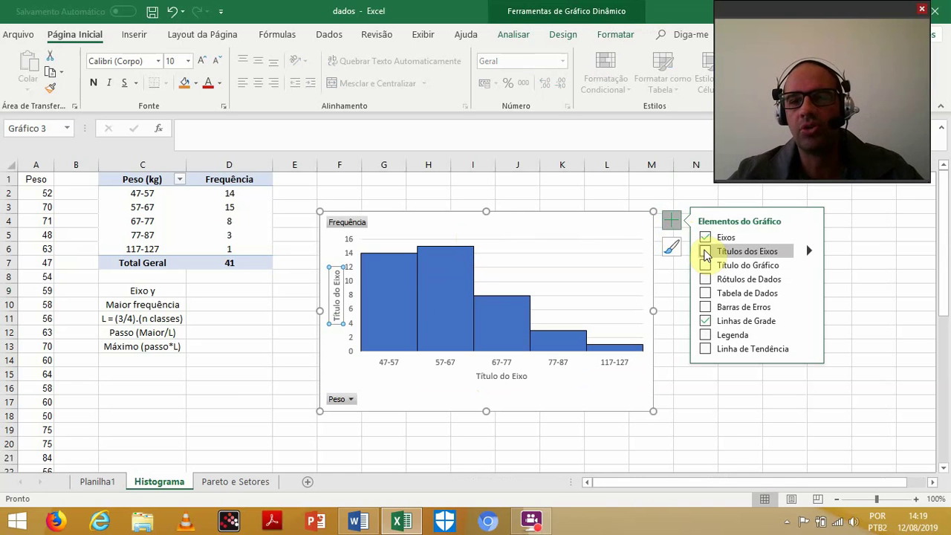
{"action": "left_click", "coordinate": [705, 253]}
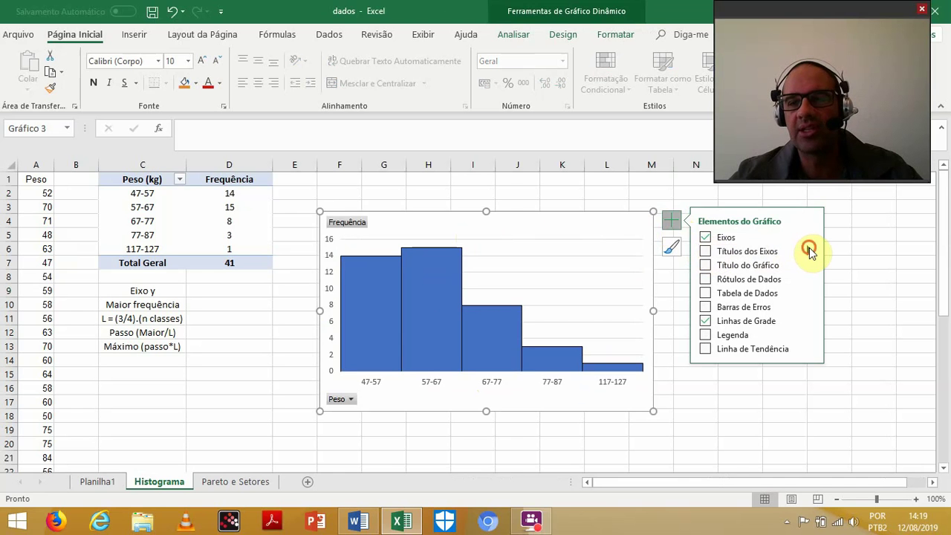
{"action": "left_click", "coordinate": [810, 251]}
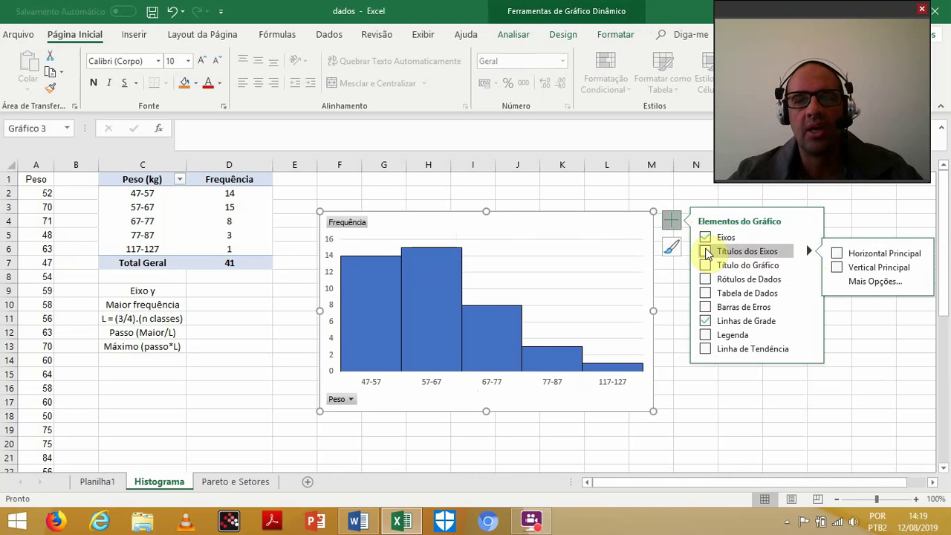
{"action": "left_click", "coordinate": [705, 253]}
{"action": "left_click", "coordinate": [705, 265]}
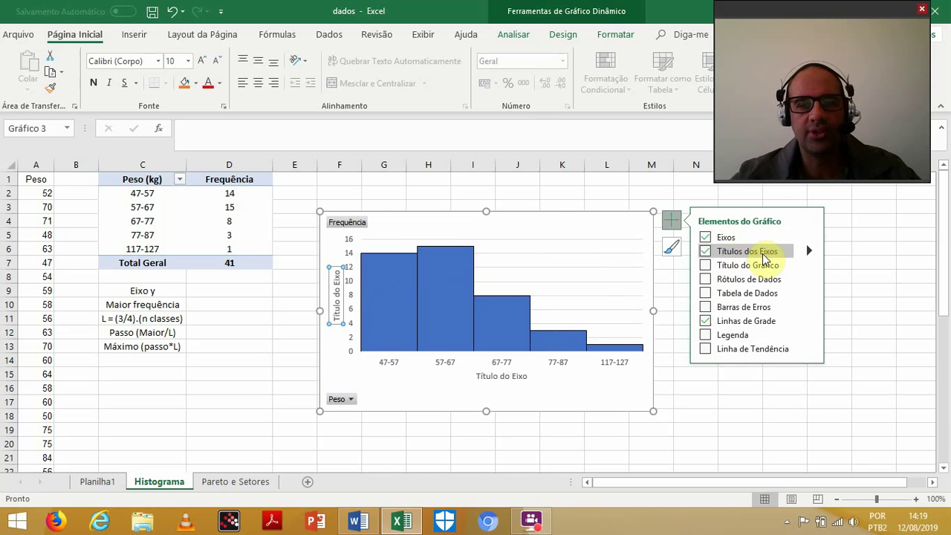
{"action": "left_click", "coordinate": [765, 258]}
{"action": "left_click", "coordinate": [766, 258]}
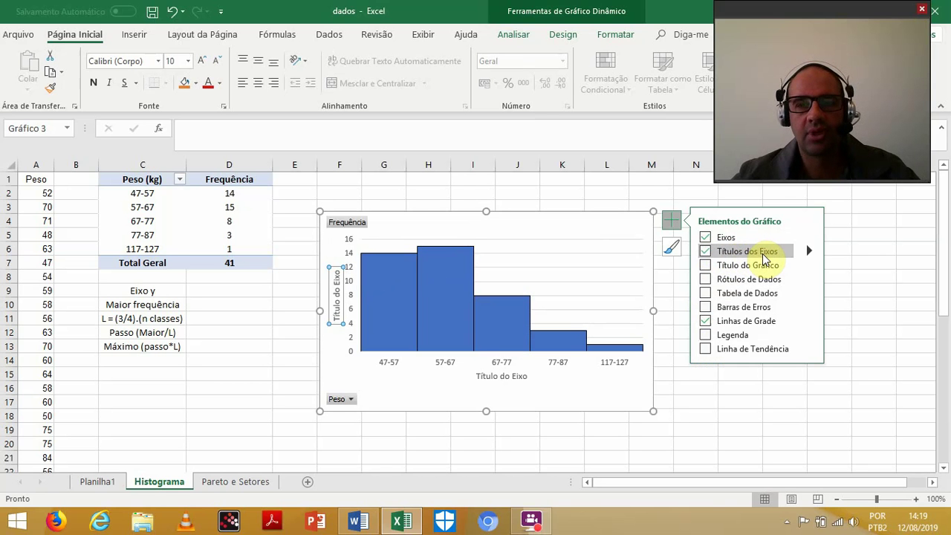
- Title the horizontal axis "Peso (kg)" and the vertical axis "Frequência"
{"action": "left_click", "coordinate": [481, 381]}
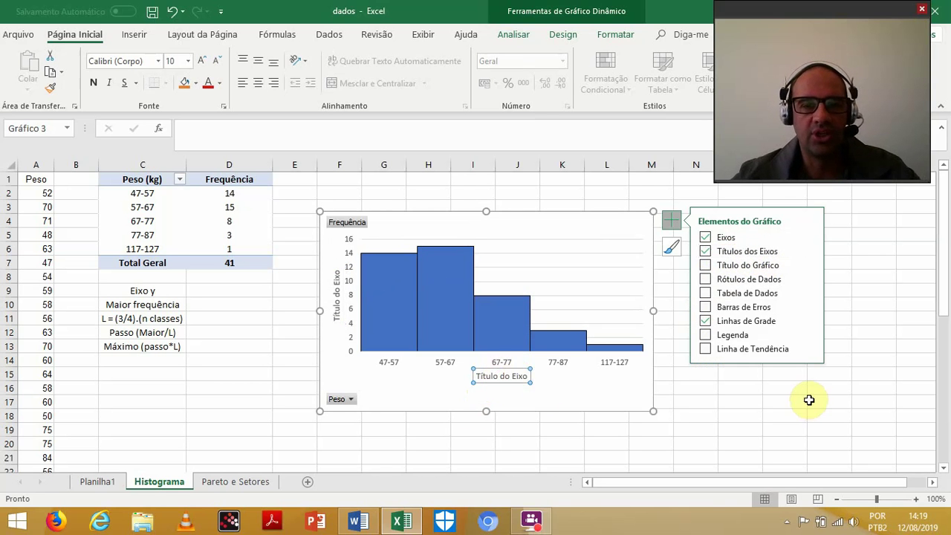
{"action": "type", "text": "Peso (kg"}
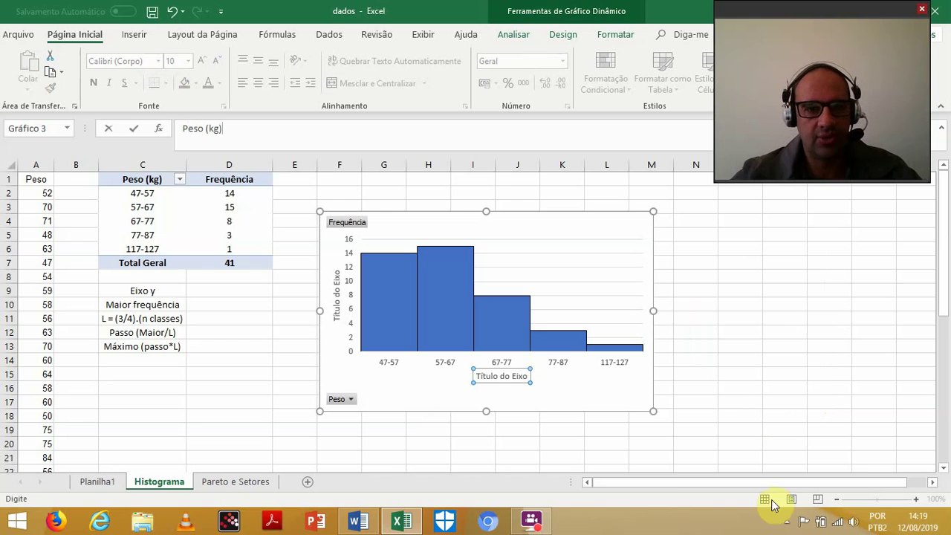
{"action": "left_click", "coordinate": [341, 309]}
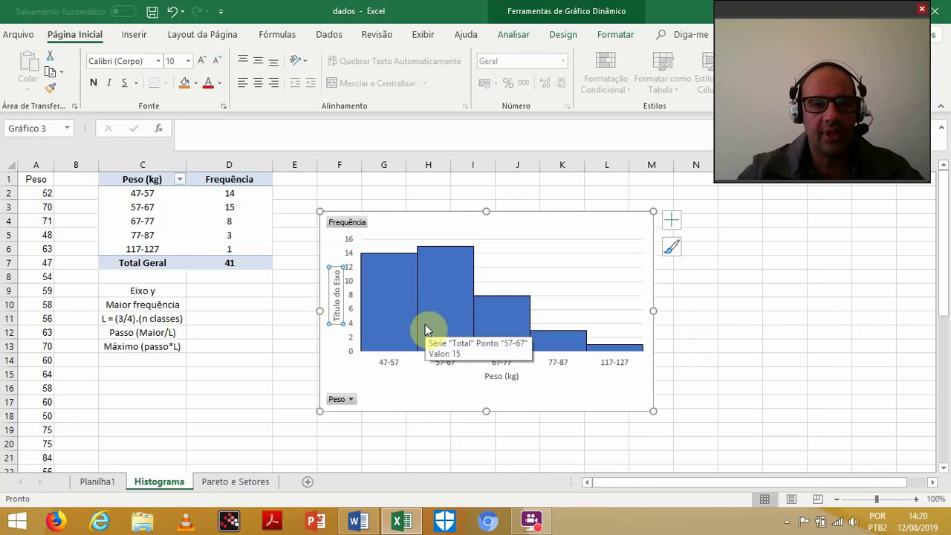
{"action": "type", "text": "Frequência"}
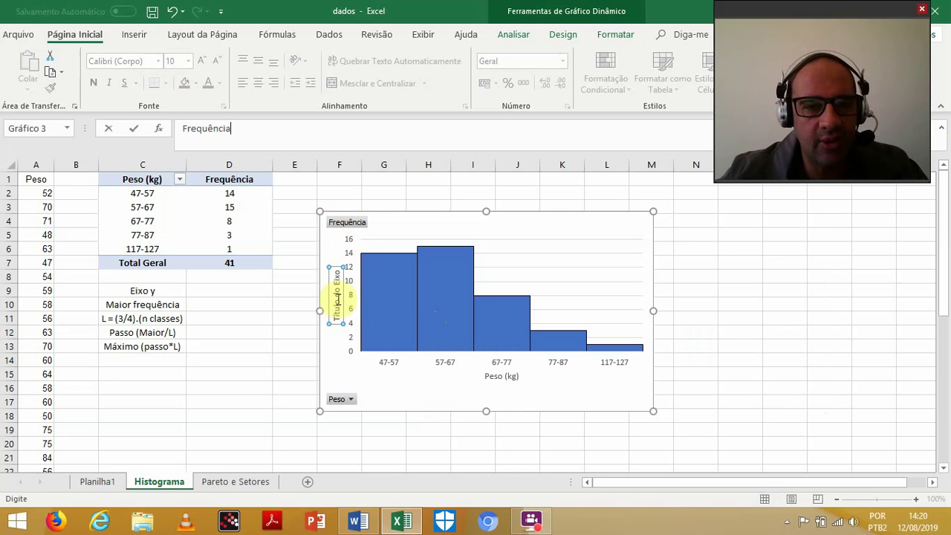
{"action": "left_click", "coordinate": [399, 403]}
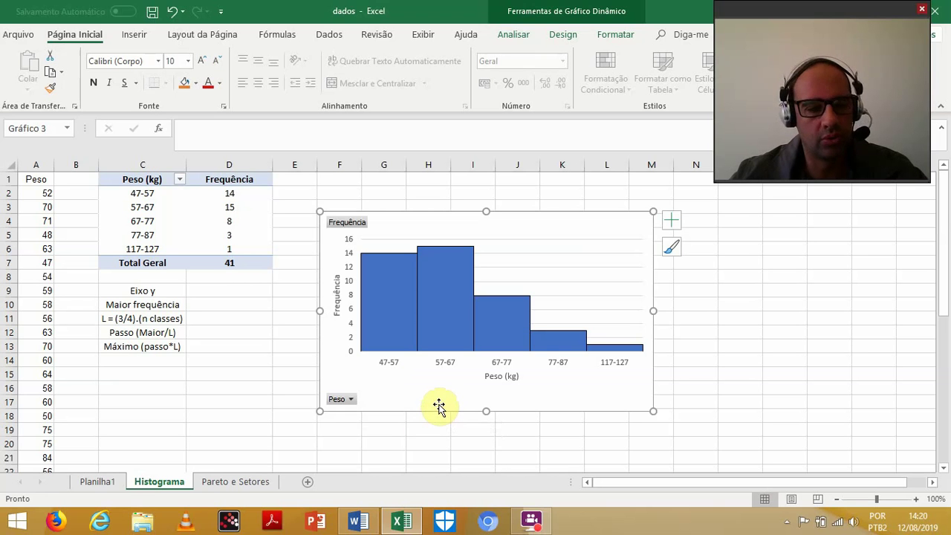
- Paste the copied histogram into the Word document as a preview, delete it there and return to the Excel workbook
{"action": "left_click", "coordinate": [365, 522]}
{"action": "key", "text": "ctrl+v"}
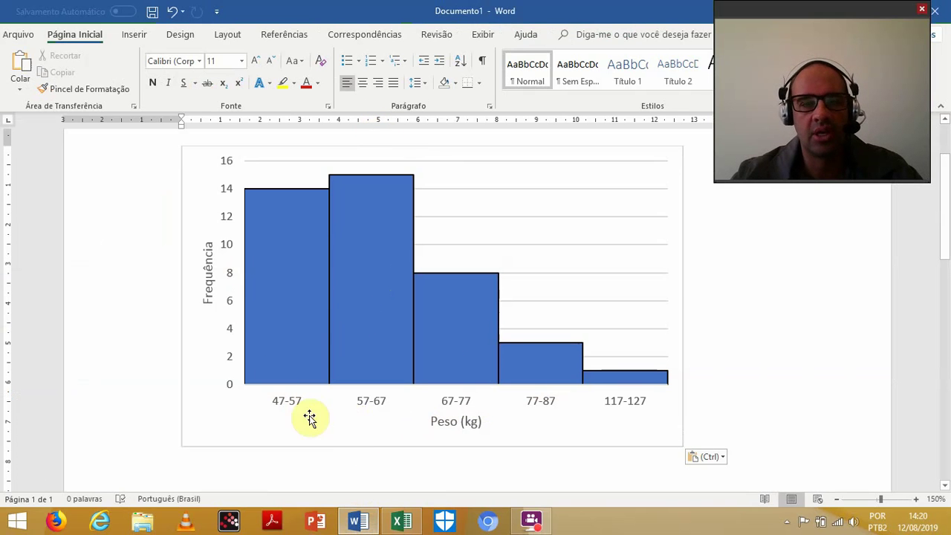
{"action": "left_click", "coordinate": [204, 439]}
{"action": "key", "text": "Delete"}
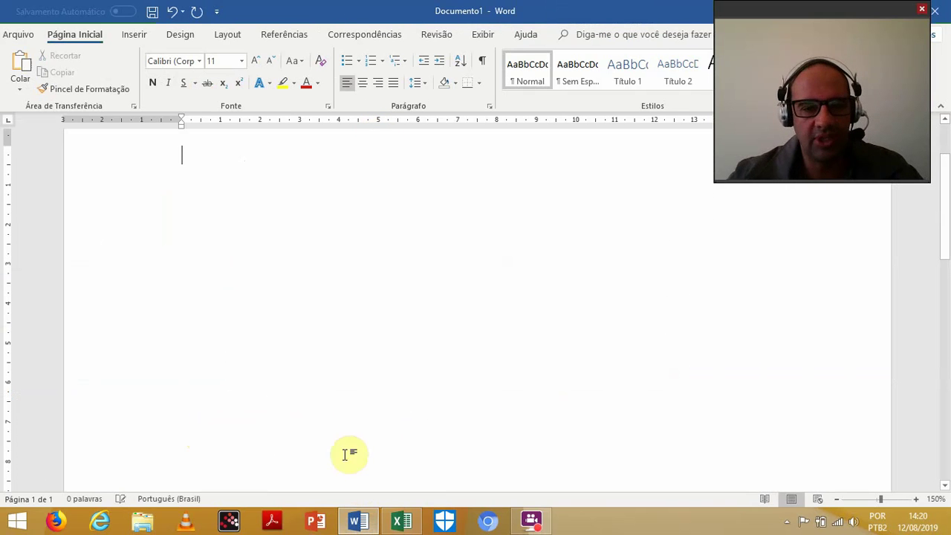
{"action": "mouse_move", "coordinate": [359, 525]}
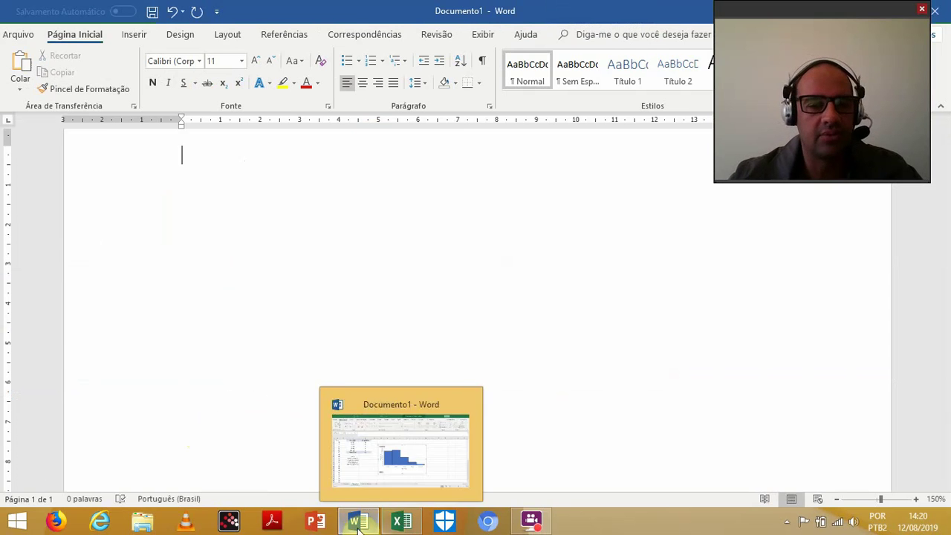
{"action": "left_click", "coordinate": [401, 522]}
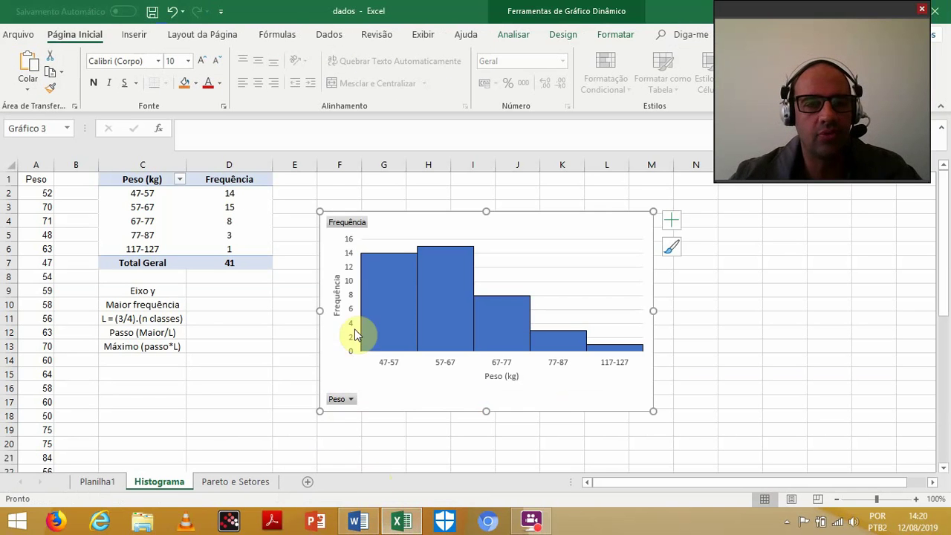
- Enter 15 as the highest frequency in D10 and the formula =(3/4)*5 for L in D11
{"action": "left_click", "coordinate": [264, 346]}
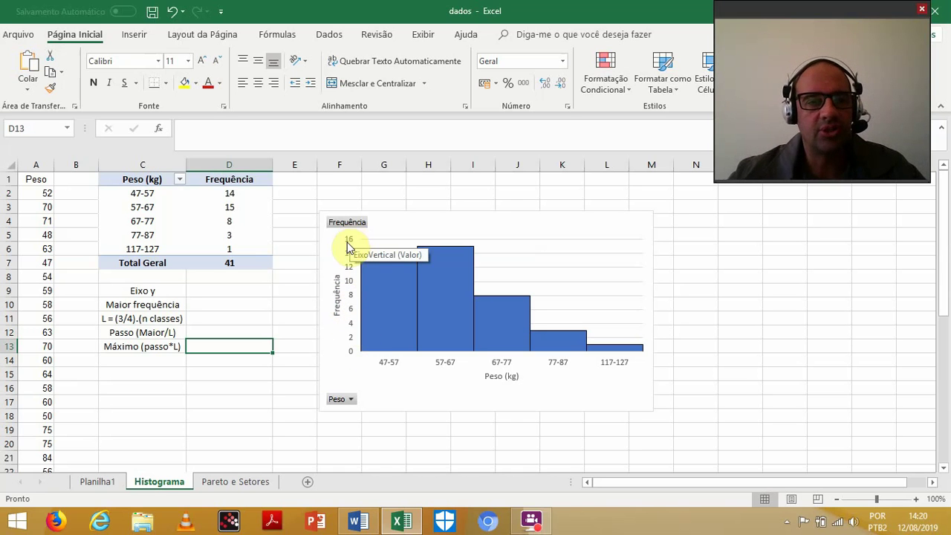
{"action": "left_click", "coordinate": [221, 306]}
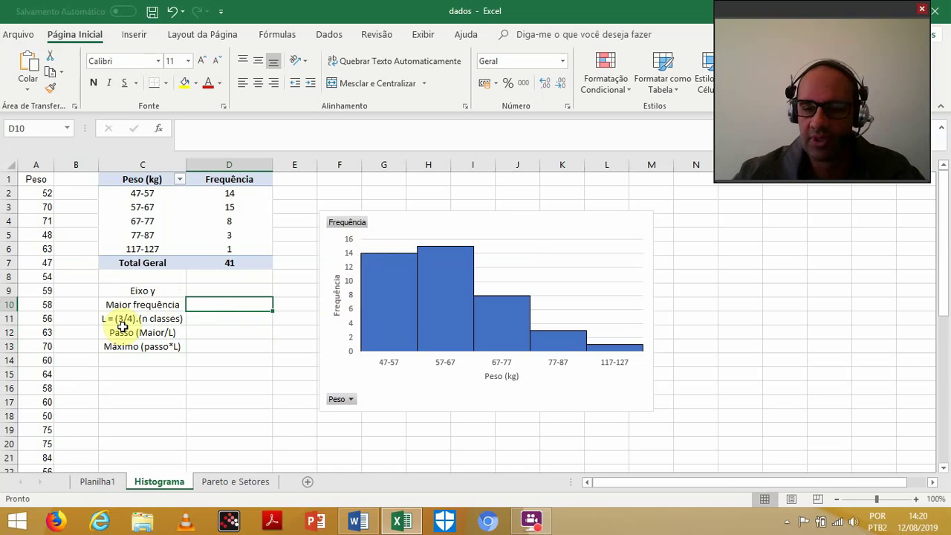
{"action": "type", "text": "15"}
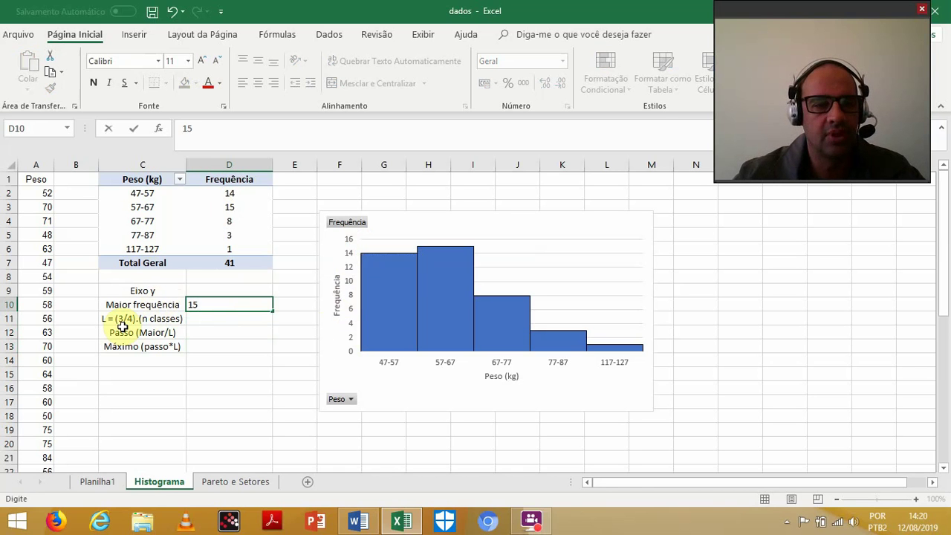
{"action": "key", "text": "Return"}
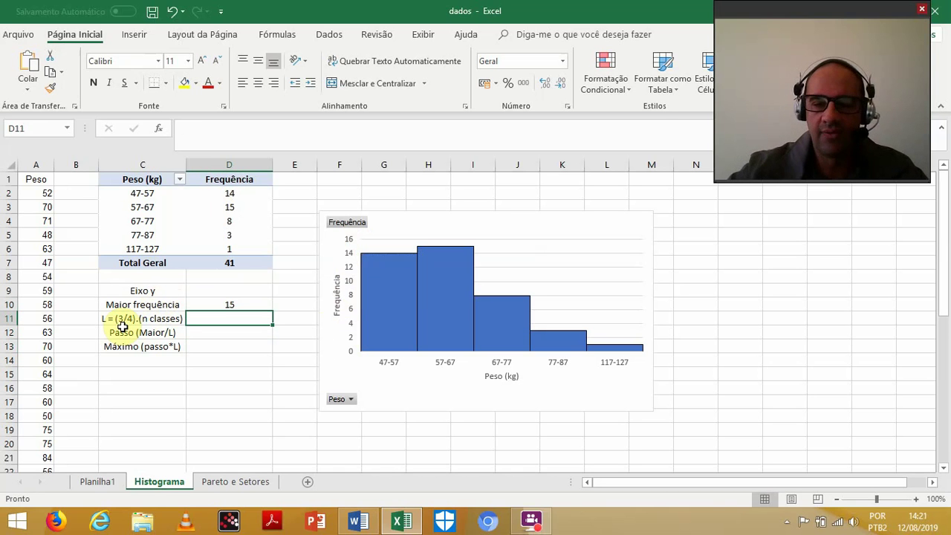
{"action": "type", "text": "=(3/4)*5"}
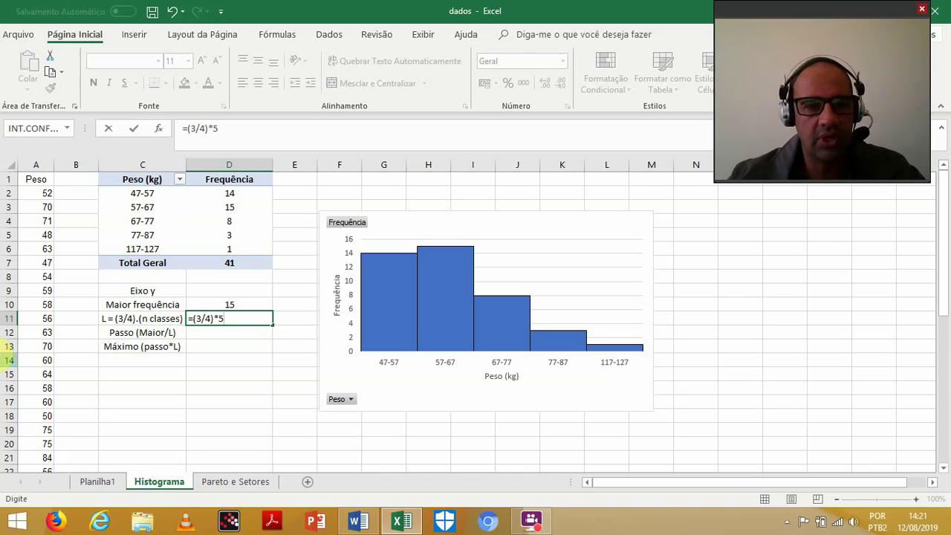
{"action": "key", "text": "Return"}
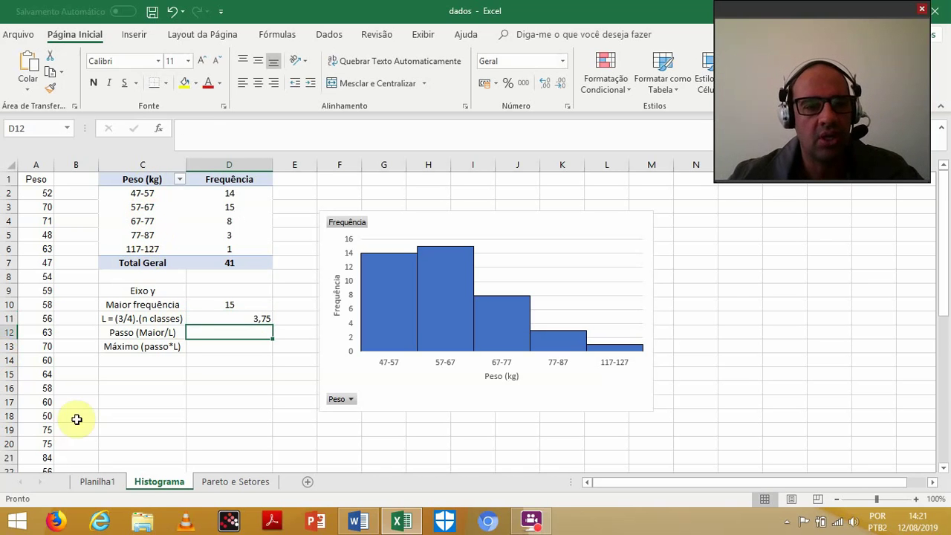
- Move the chart slightly away from column E and enter 4 in E11 as the rounded L value
{"action": "left_click", "coordinate": [290, 315]}
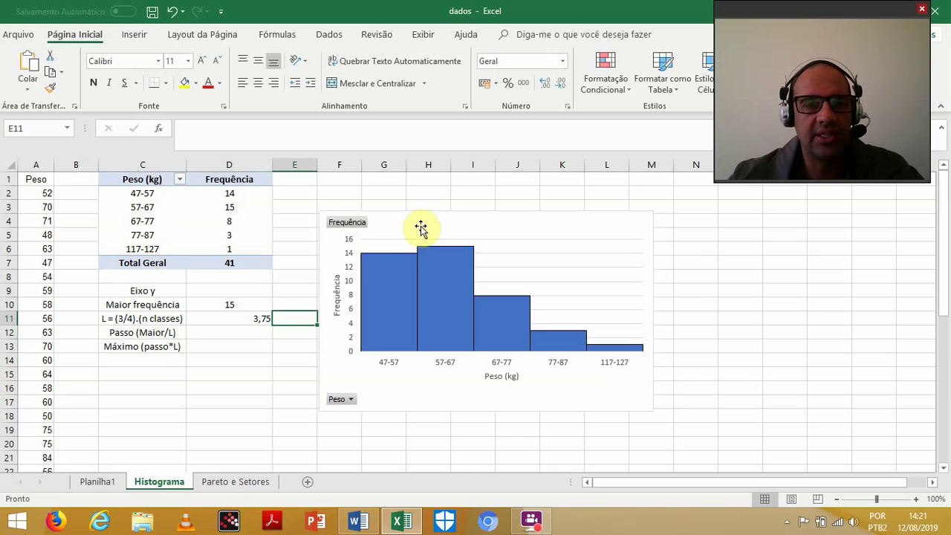
{"action": "left_click_drag", "start_coordinate": [429, 216], "coordinate": [459, 216]}
{"action": "left_click", "coordinate": [305, 319]}
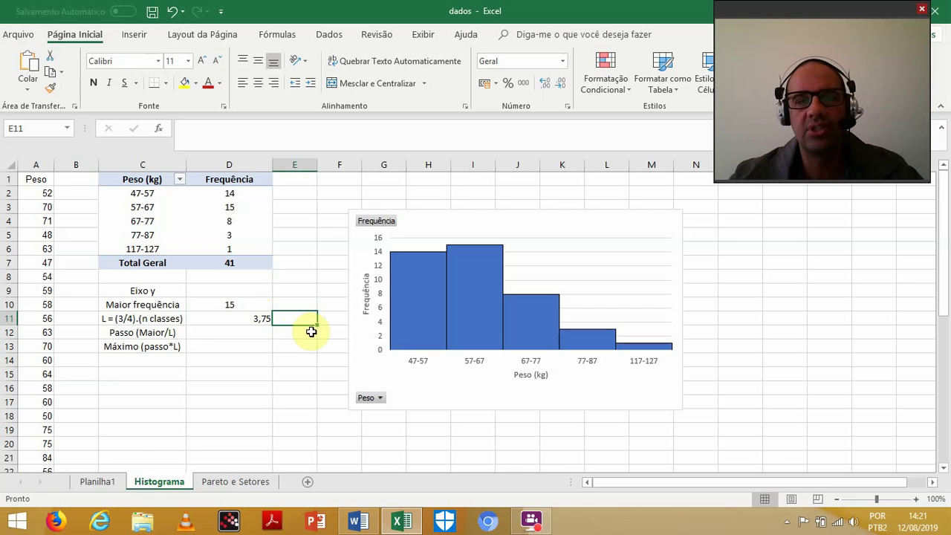
{"action": "type", "text": "4"}
{"action": "key", "text": "Return"}
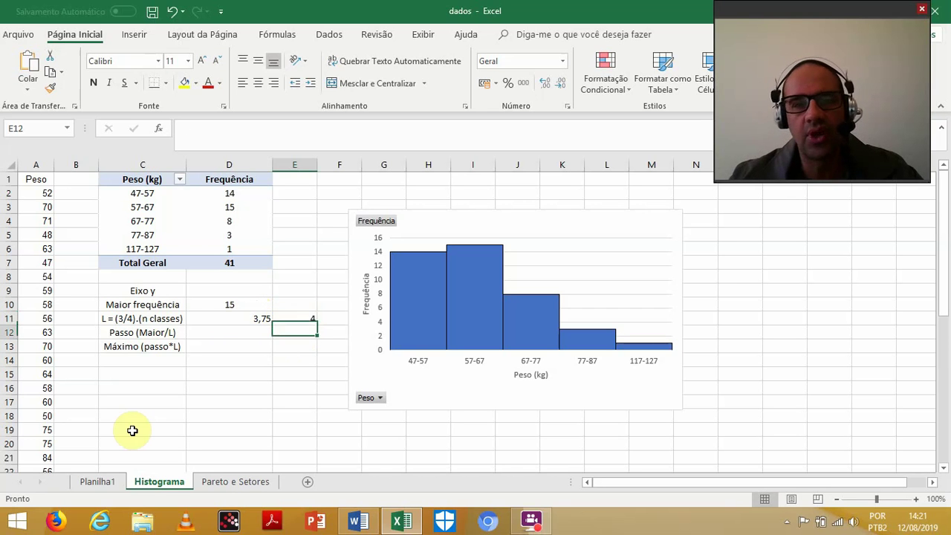
- Calculate the axis step in D12 with the formula =D10/E11
{"action": "left_click", "coordinate": [217, 336]}
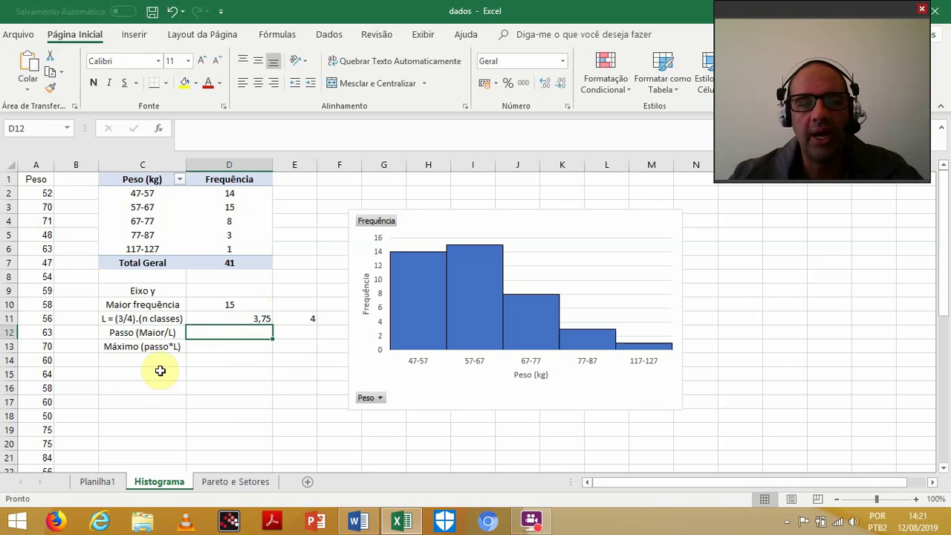
{"action": "type", "text": "="}
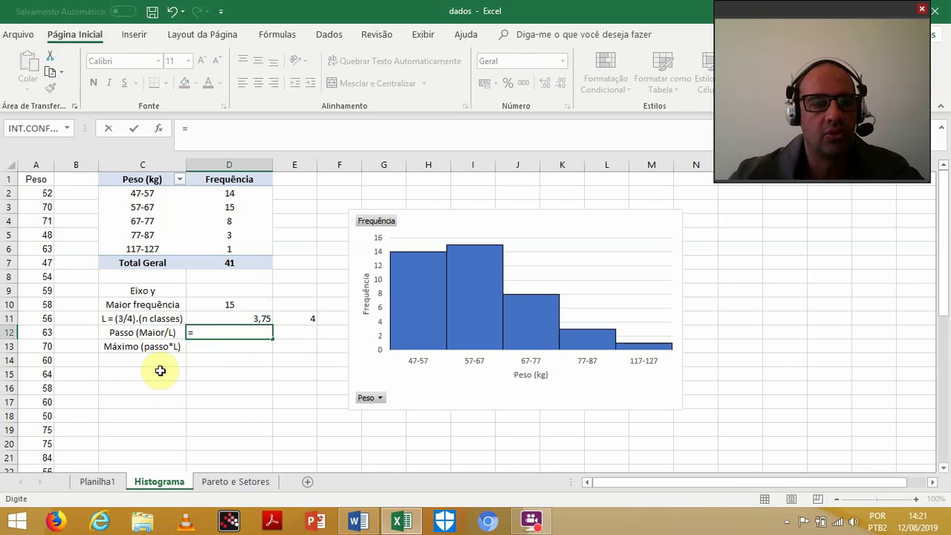
{"action": "left_click", "coordinate": [233, 305]}
{"action": "type", "text": "/"}
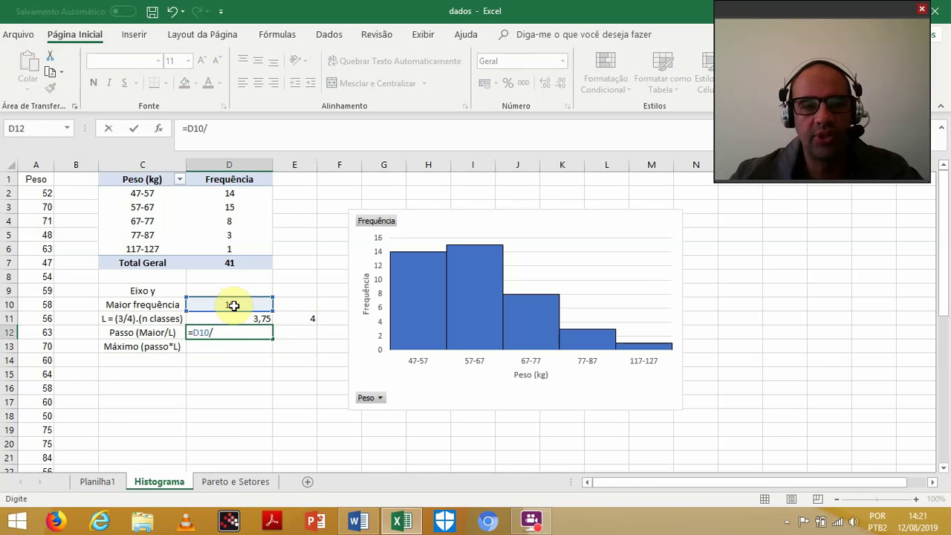
{"action": "left_click", "coordinate": [301, 319]}
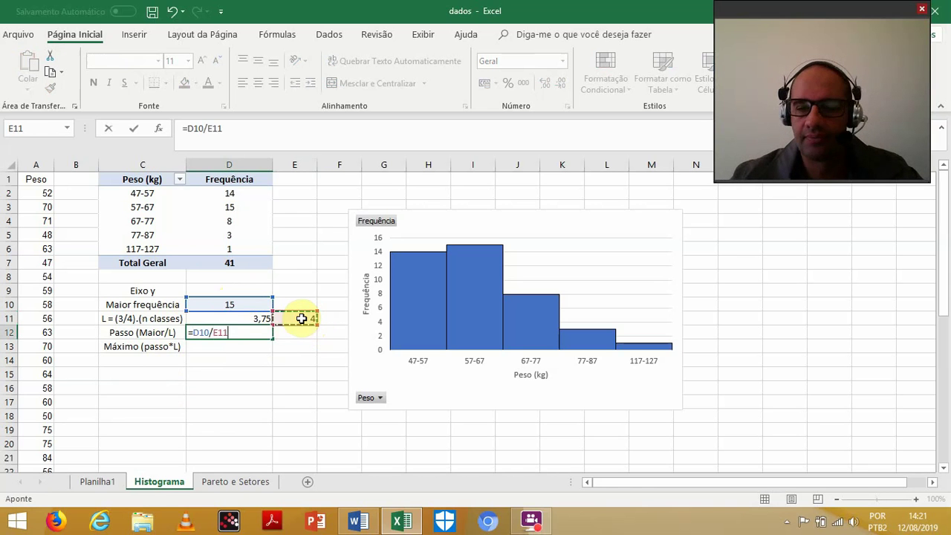
{"action": "key", "text": "Return"}
- Enter 4 in E12 as the rounded step value beside the calculated one
{"action": "left_click", "coordinate": [262, 337]}
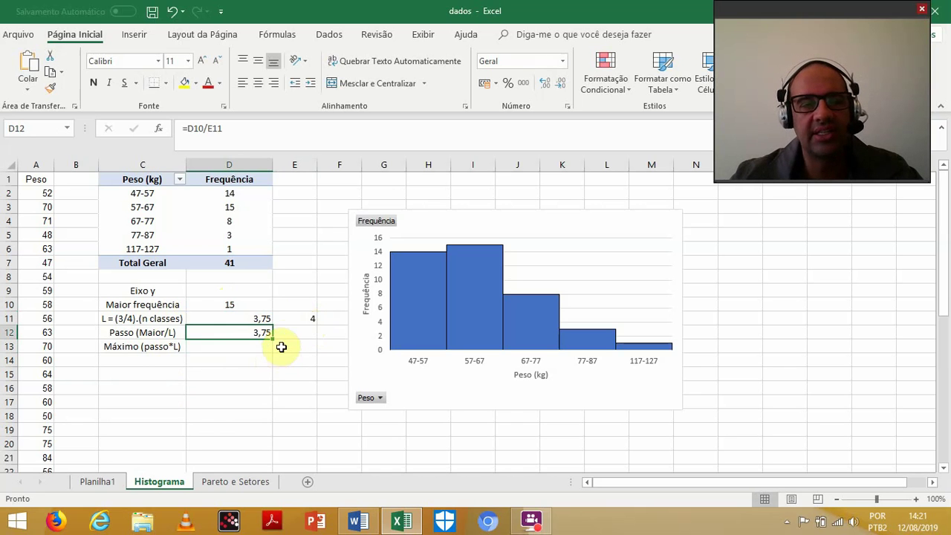
{"action": "left_click_drag", "start_coordinate": [252, 338], "coordinate": [291, 336]}
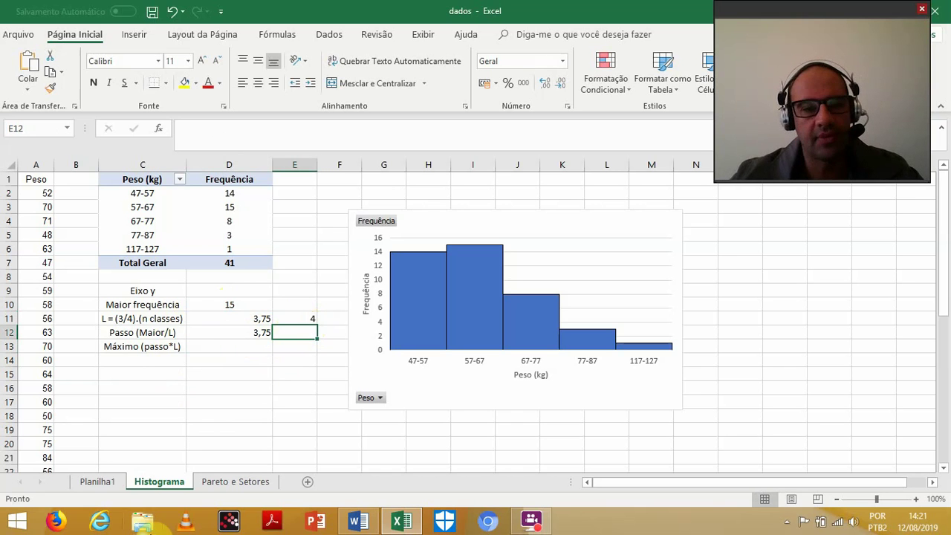
{"action": "type", "text": "4"}
{"action": "key", "text": "Return"}
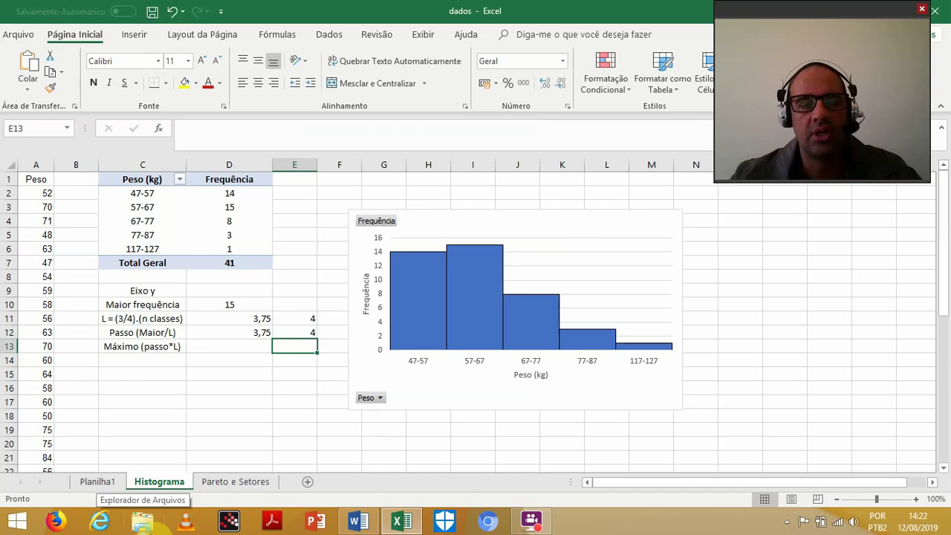
{"action": "left_click_drag", "start_coordinate": [257, 333], "coordinate": [317, 332]}
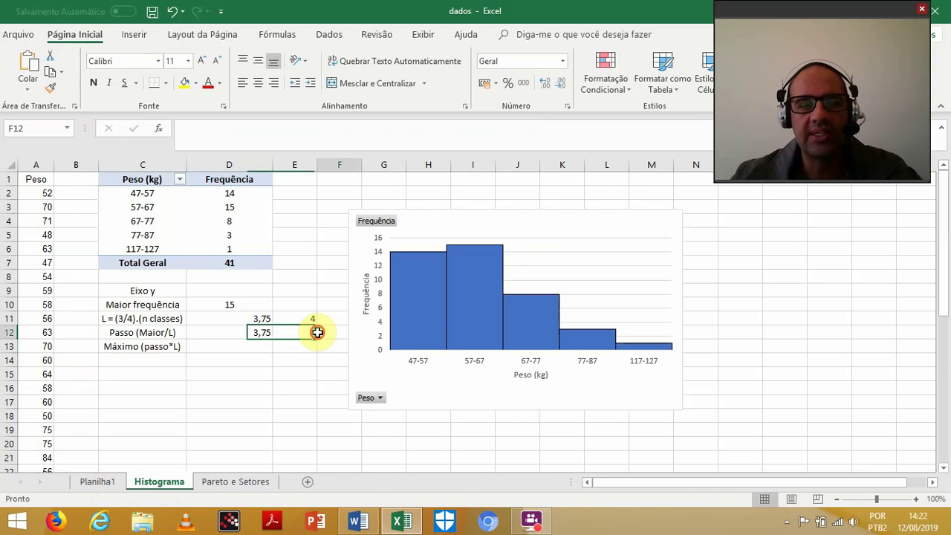
{"action": "left_click", "coordinate": [311, 332]}
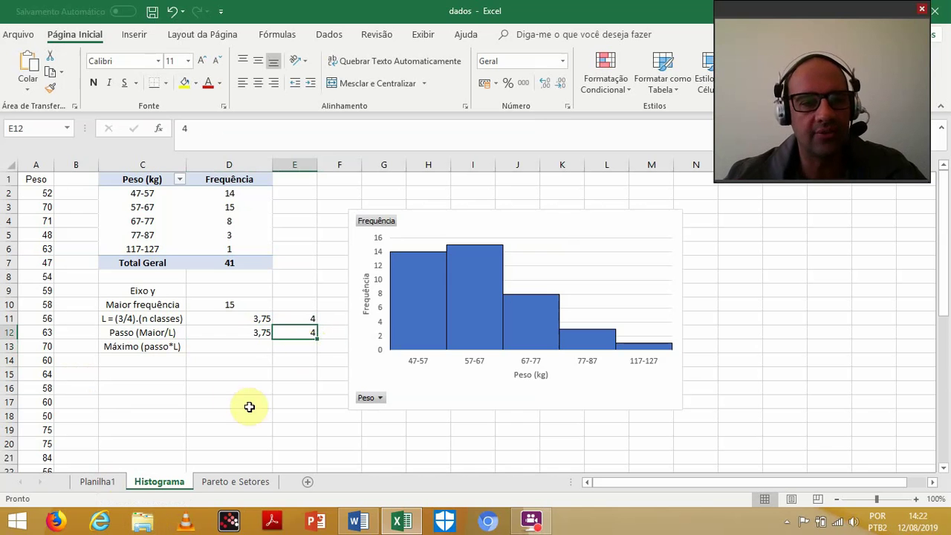
- Calculate the axis maximum in D13 by multiplying the rounded step in E12 by the rounded L in E11
{"action": "left_click", "coordinate": [233, 346]}
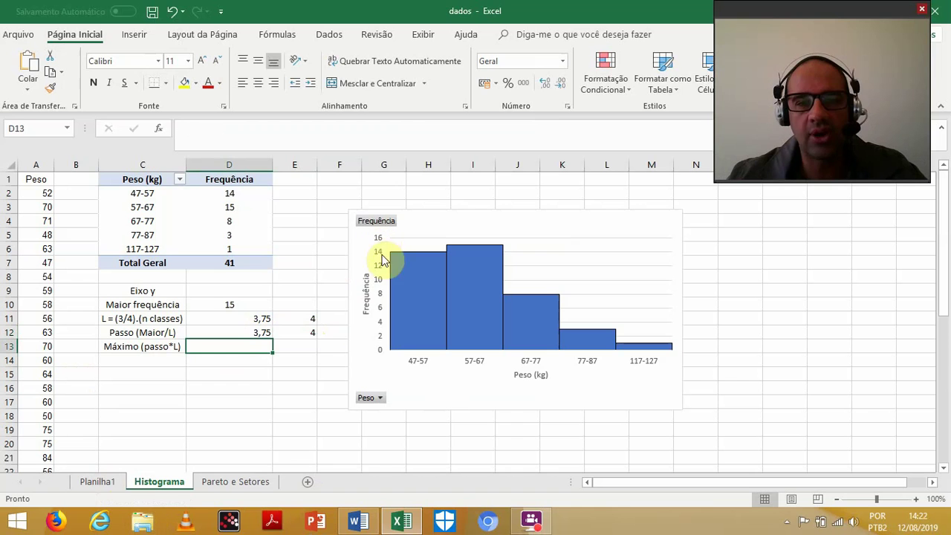
{"action": "type", "text": "="}
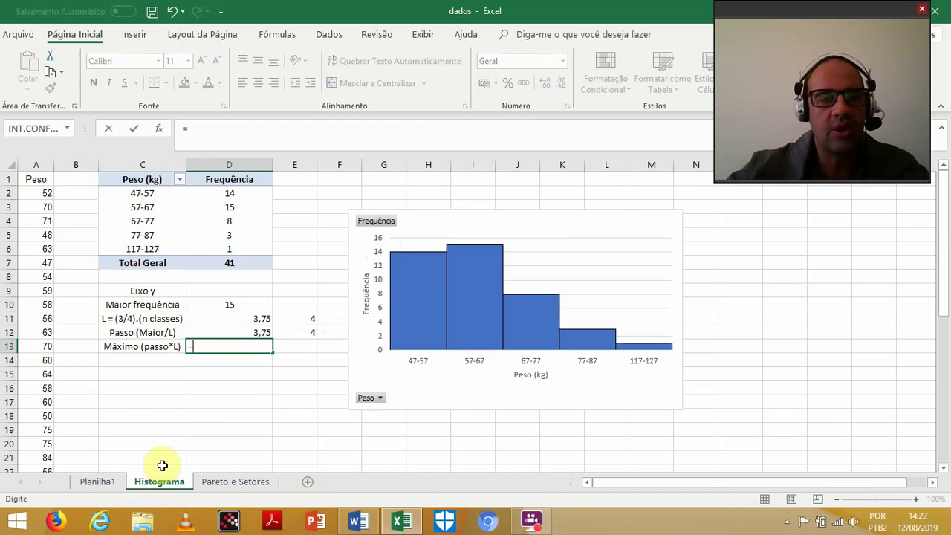
{"action": "left_click", "coordinate": [311, 331]}
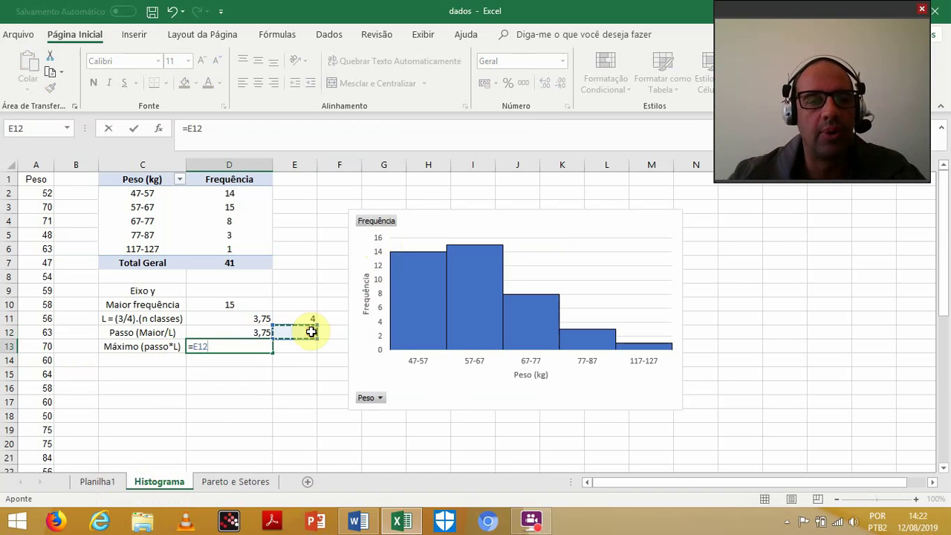
{"action": "type", "text": "*"}
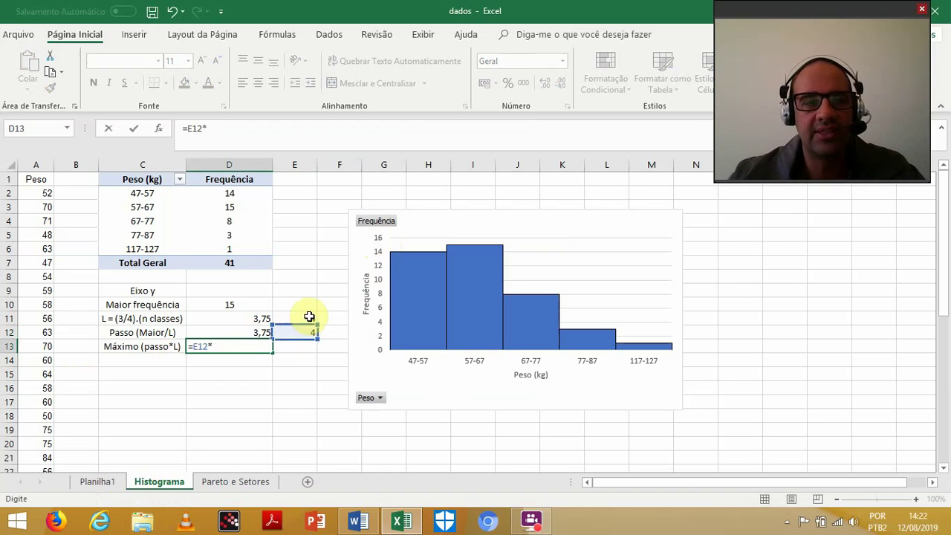
{"action": "left_click", "coordinate": [309, 316]}
{"action": "key", "text": "Return"}
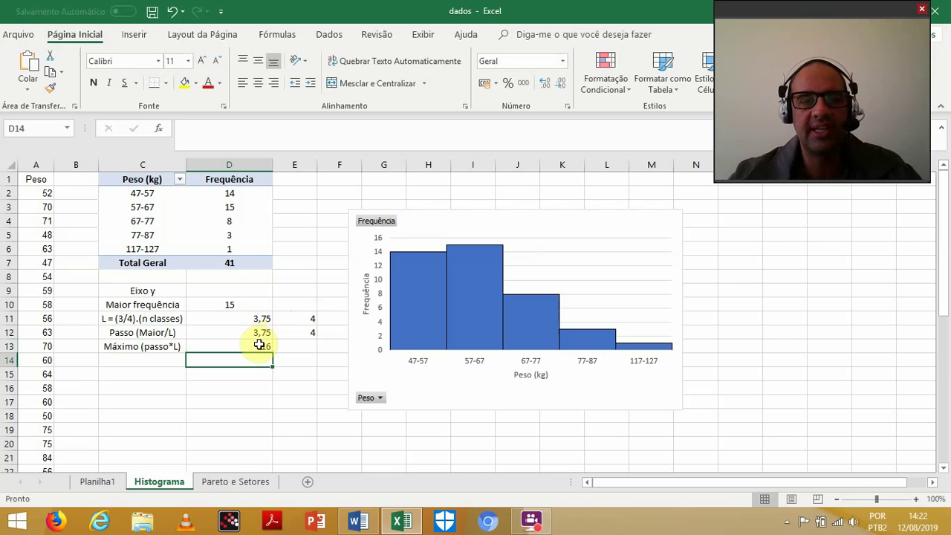
- Fix the limits of the chart's vertical axis at a minimum of 0 and a maximum of 16
{"action": "double_click", "coordinate": [380, 282]}
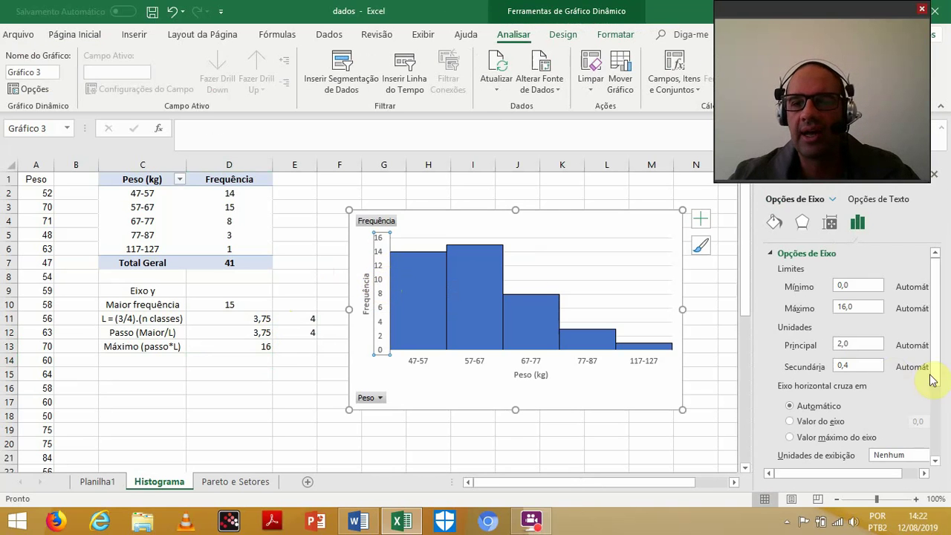
{"action": "left_click", "coordinate": [858, 283]}
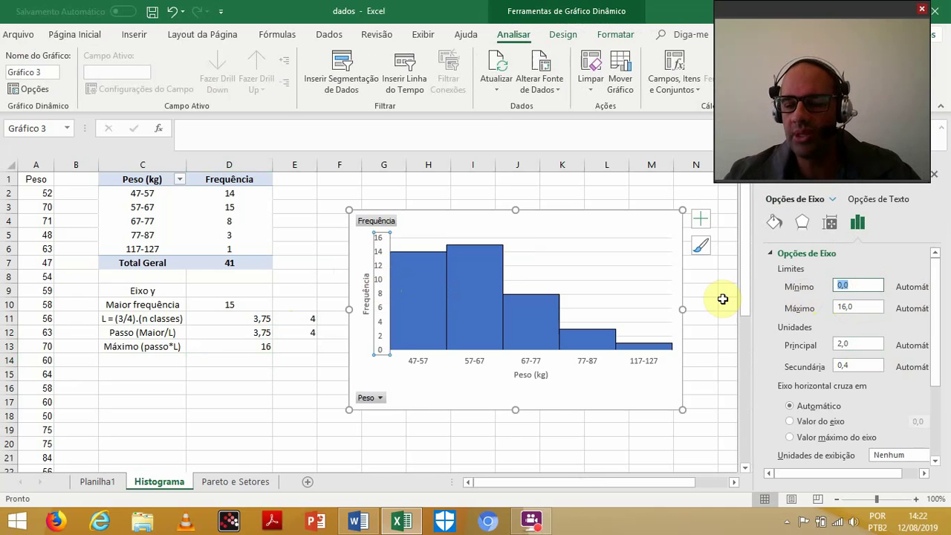
{"action": "type", "text": "0"}
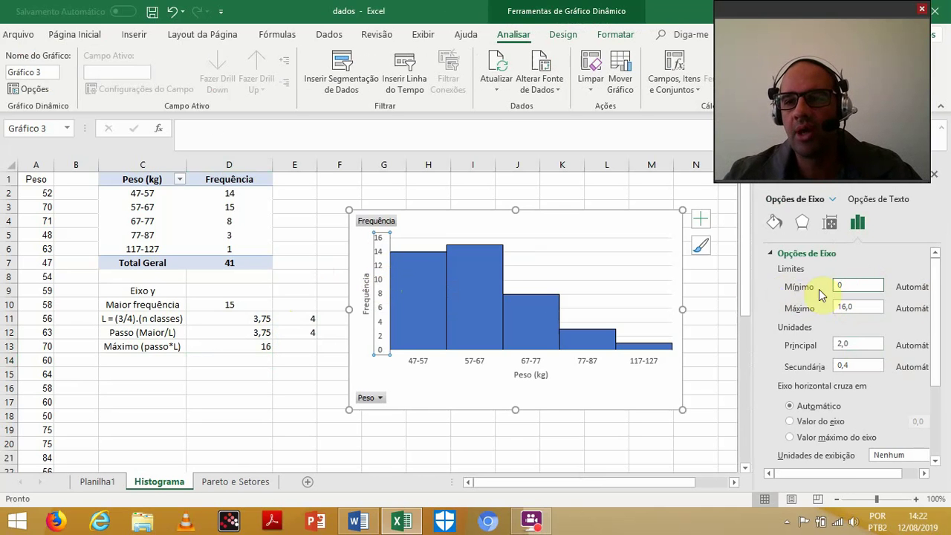
{"action": "left_click", "coordinate": [873, 307]}
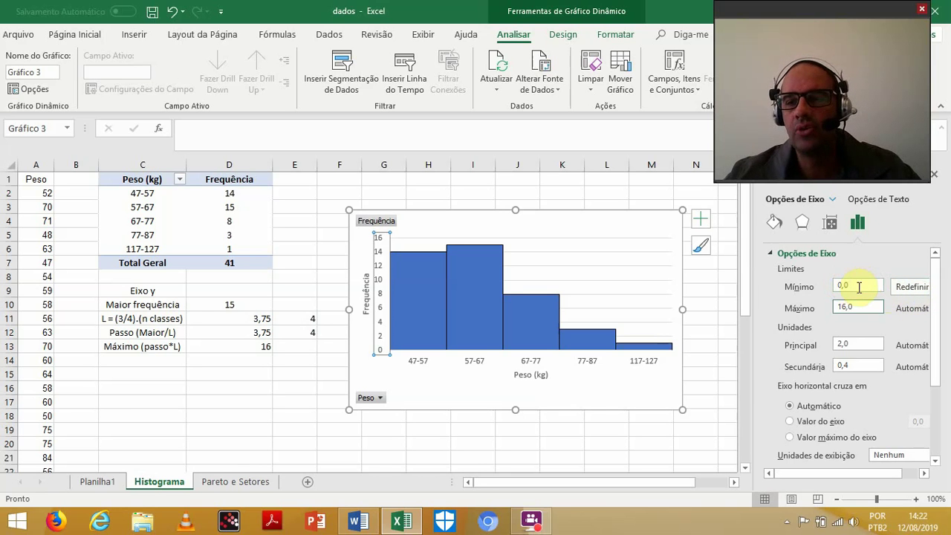
{"action": "double_click", "coordinate": [845, 307]}
{"action": "key", "text": "Return"}
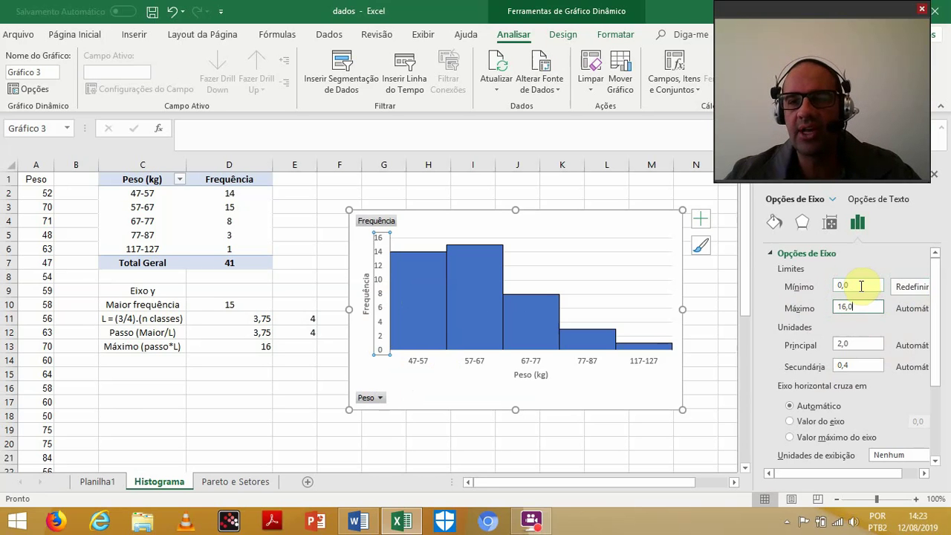
{"action": "left_click_drag", "start_coordinate": [860, 305], "coordinate": [825, 305]}
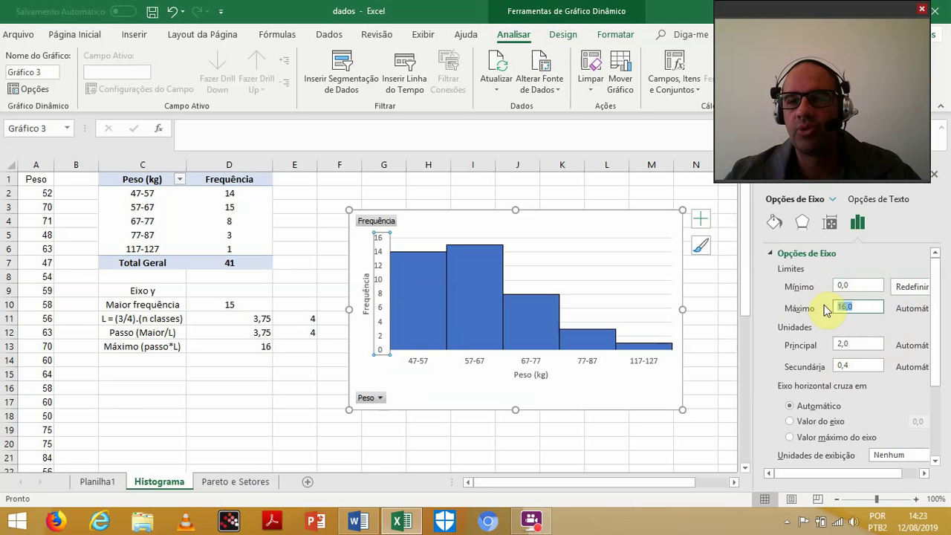
{"action": "type", "text": "16"}
{"action": "key", "text": "Return"}
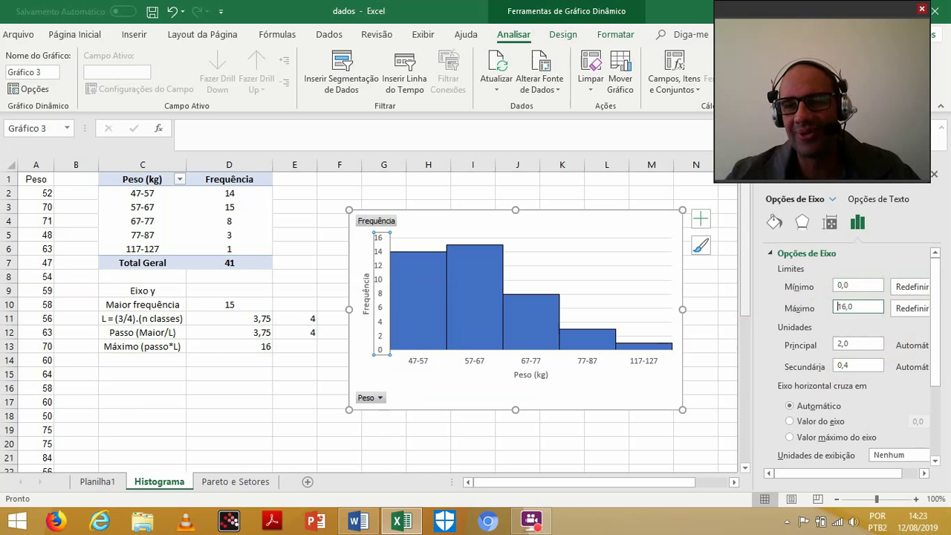
- Set the major unit of the chart's vertical axis to 4
{"action": "left_click", "coordinate": [847, 343]}
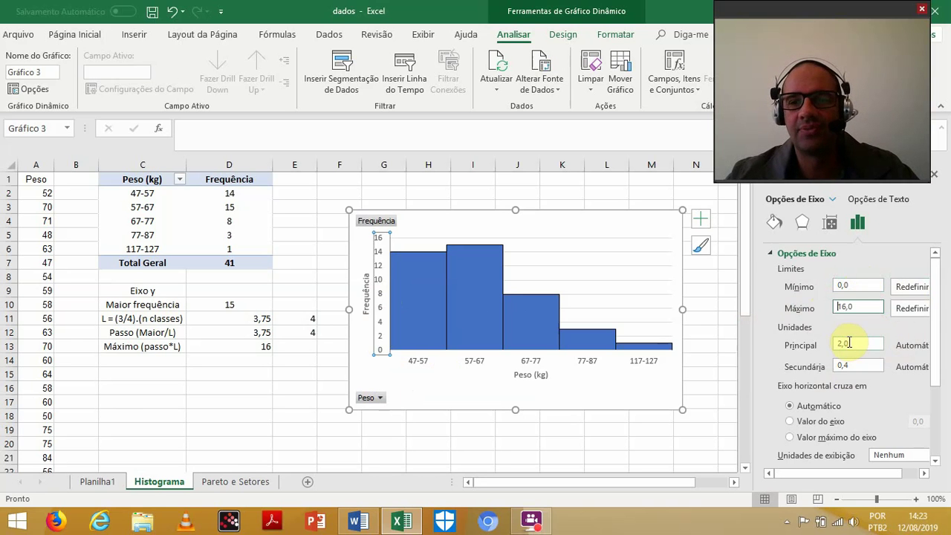
{"action": "left_click", "coordinate": [849, 343]}
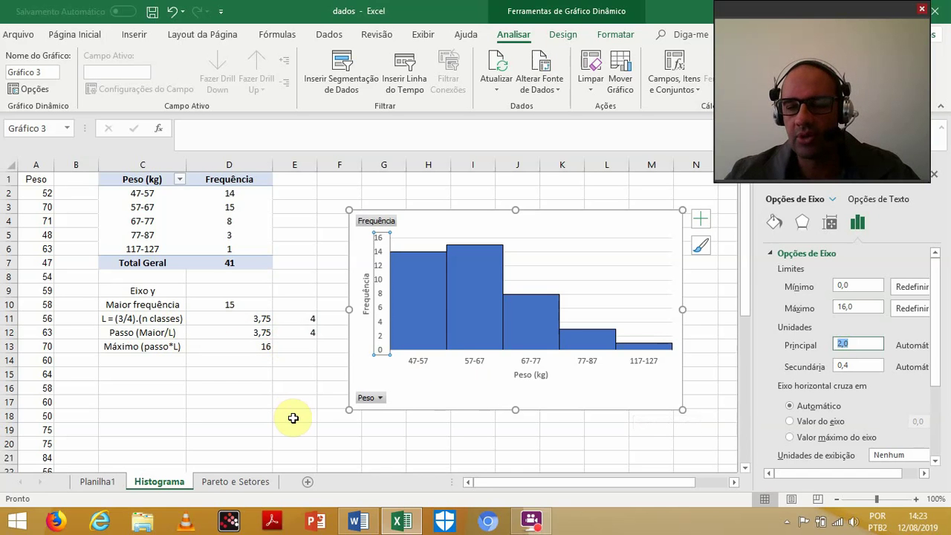
{"action": "type", "text": "4"}
{"action": "left_click", "coordinate": [855, 365]}
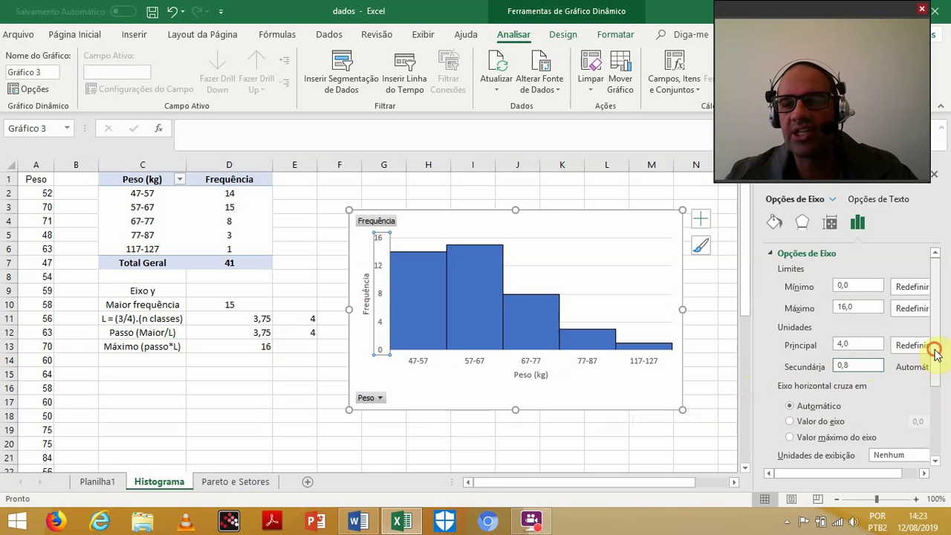
{"action": "scroll", "coordinate": [936, 371], "scroll_direction": "down", "scroll_amount": 3}
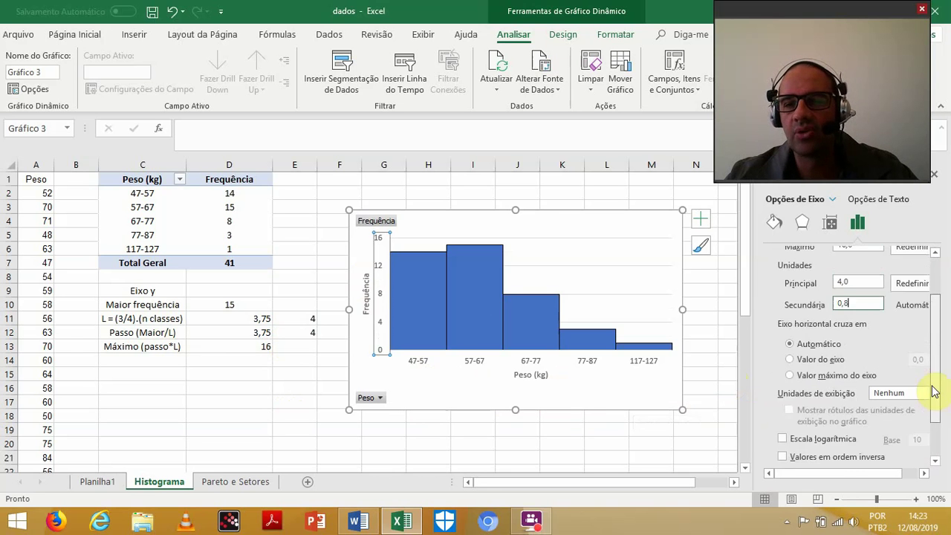
{"action": "scroll", "coordinate": [935, 401], "scroll_direction": "down", "scroll_amount": 2}
{"action": "scroll", "coordinate": [935, 412], "scroll_direction": "up", "scroll_amount": 2}
{"action": "scroll", "coordinate": [935, 424], "scroll_direction": "down", "scroll_amount": 2}
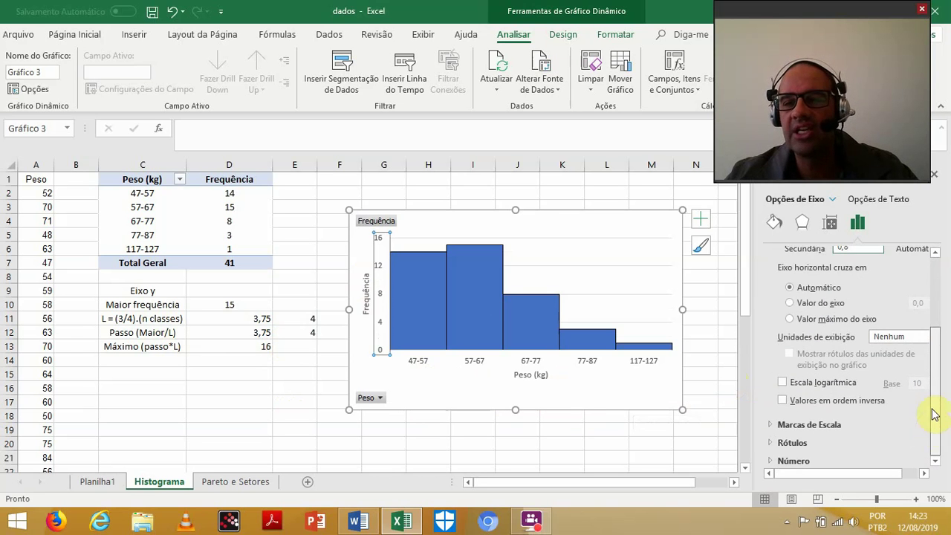
{"action": "scroll", "coordinate": [935, 415], "scroll_direction": "up", "scroll_amount": 3}
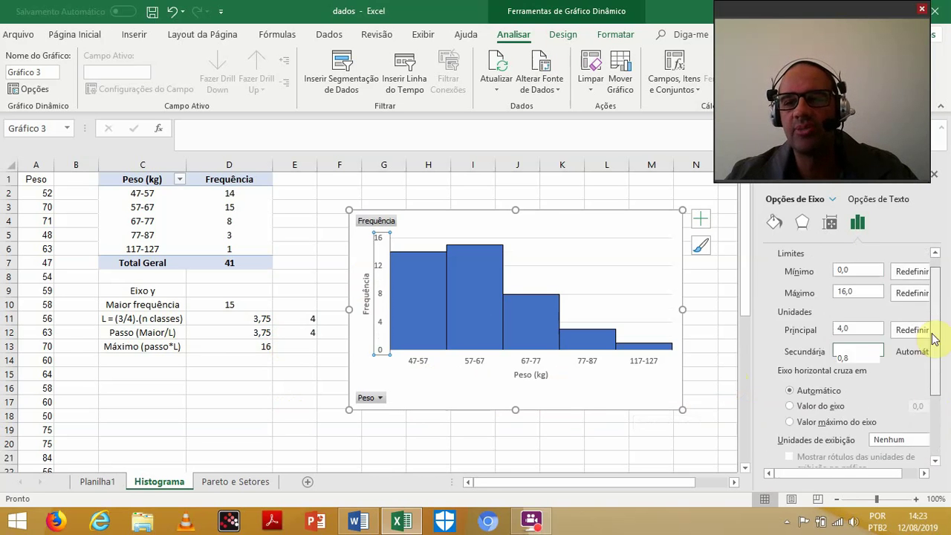
- Copy the whole histogram chart and paste it into the blank Word document
{"action": "left_click", "coordinate": [476, 398]}
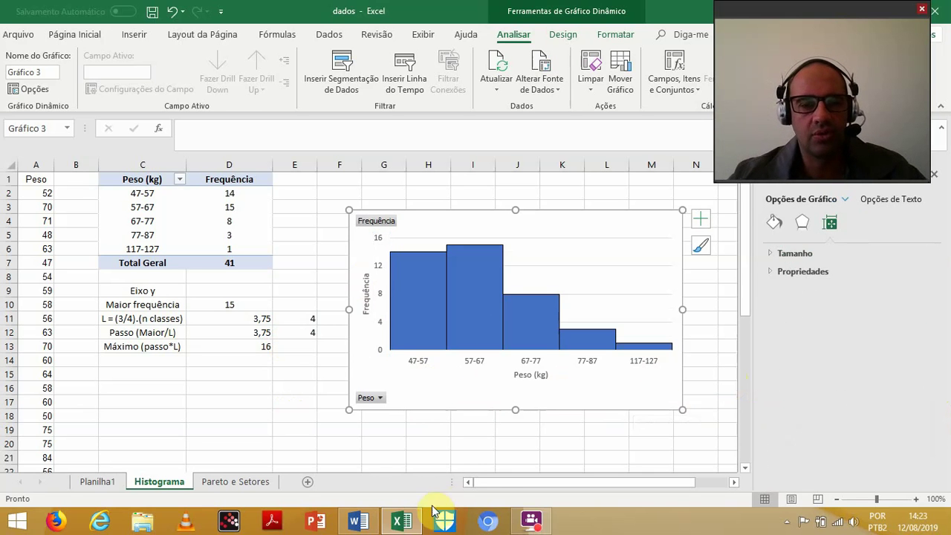
{"action": "left_click", "coordinate": [357, 520]}
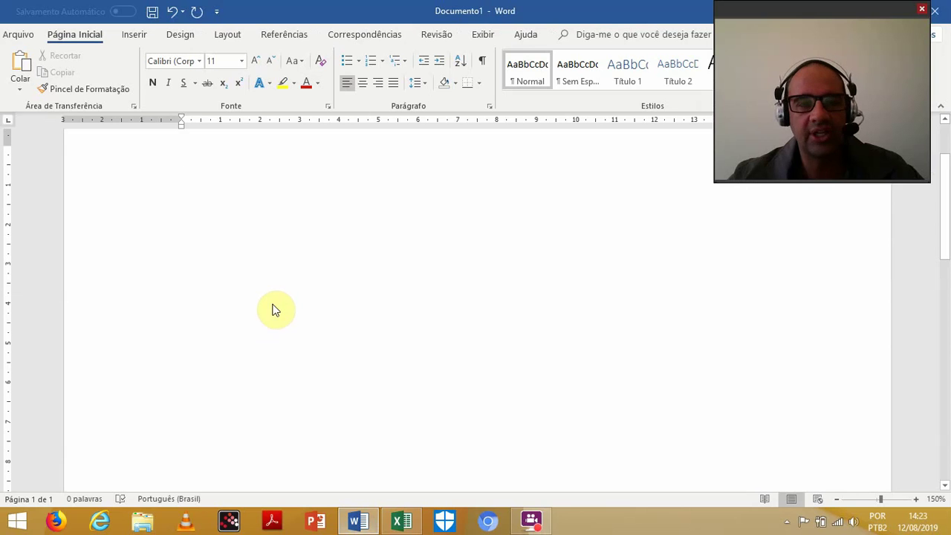
{"action": "key", "text": "ctrl+v"}
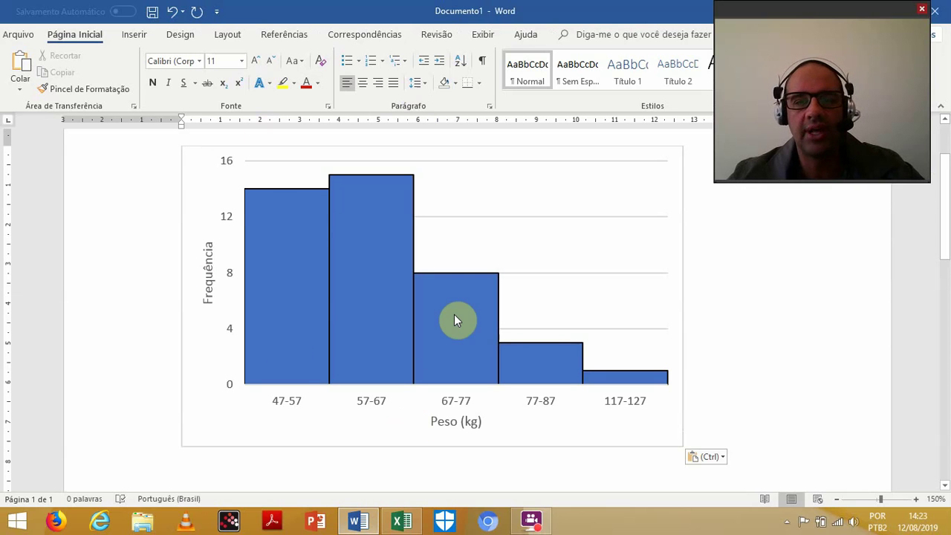
{"action": "mouse_move", "coordinate": [456, 320]}
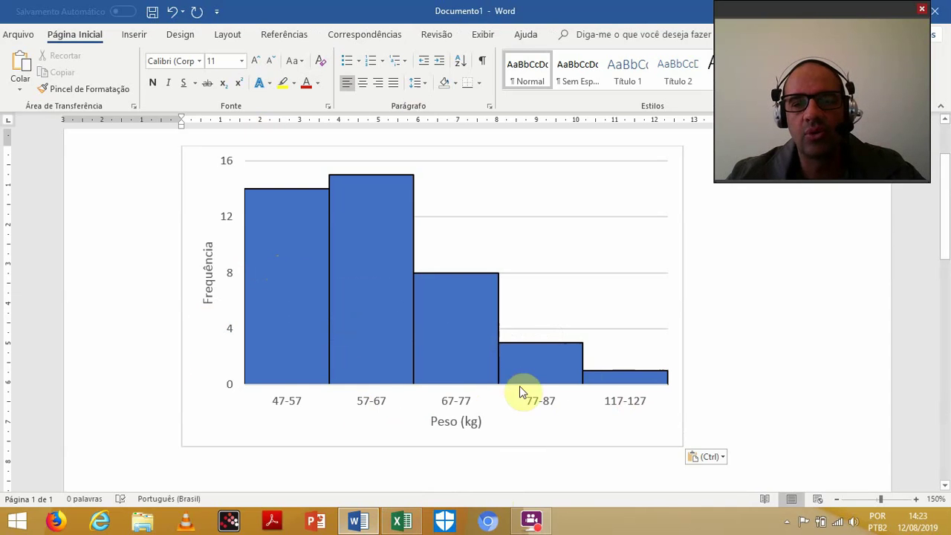
- Return to the Excel workbook and give the histogram columns a solid gray fill, then close the formatting options and deselect the chart
{"action": "left_click", "coordinate": [399, 523]}
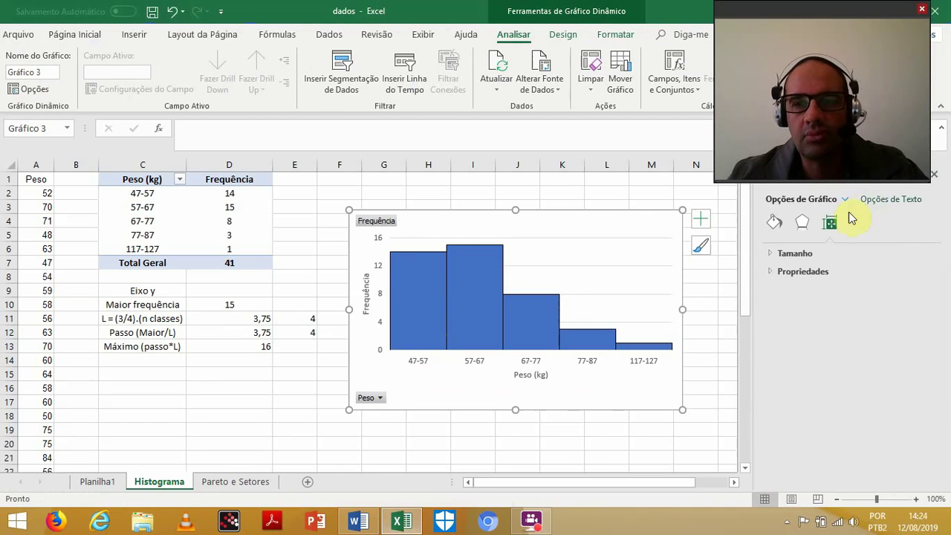
{"action": "left_click", "coordinate": [442, 292]}
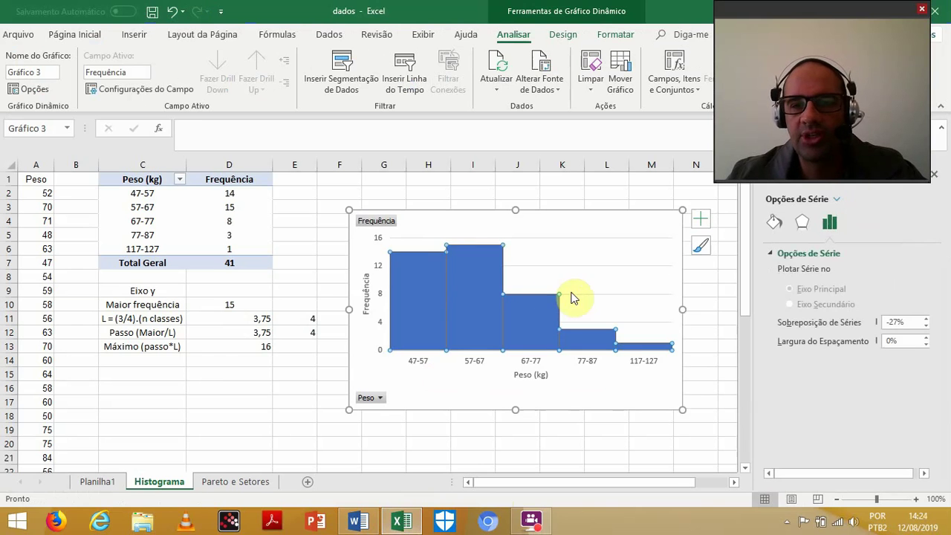
{"action": "left_click", "coordinate": [776, 223]}
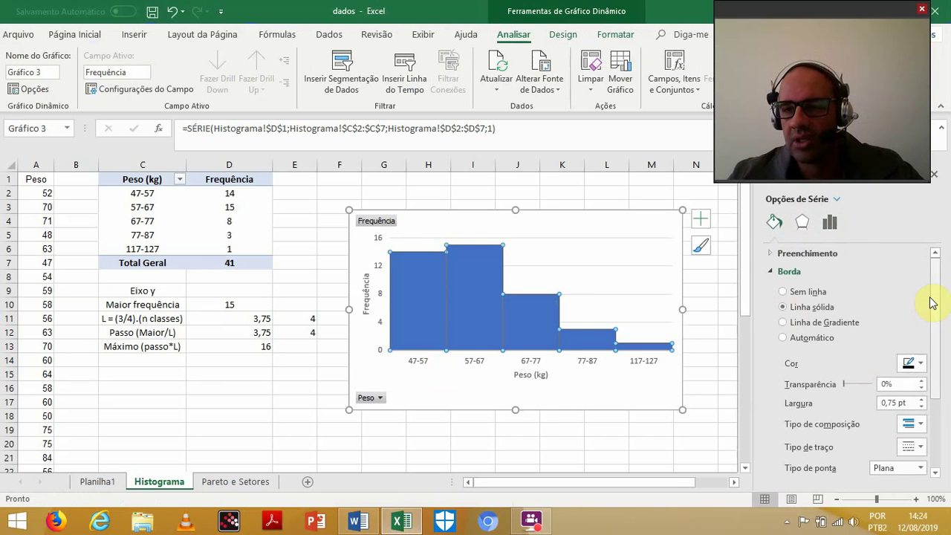
{"action": "left_click", "coordinate": [807, 253]}
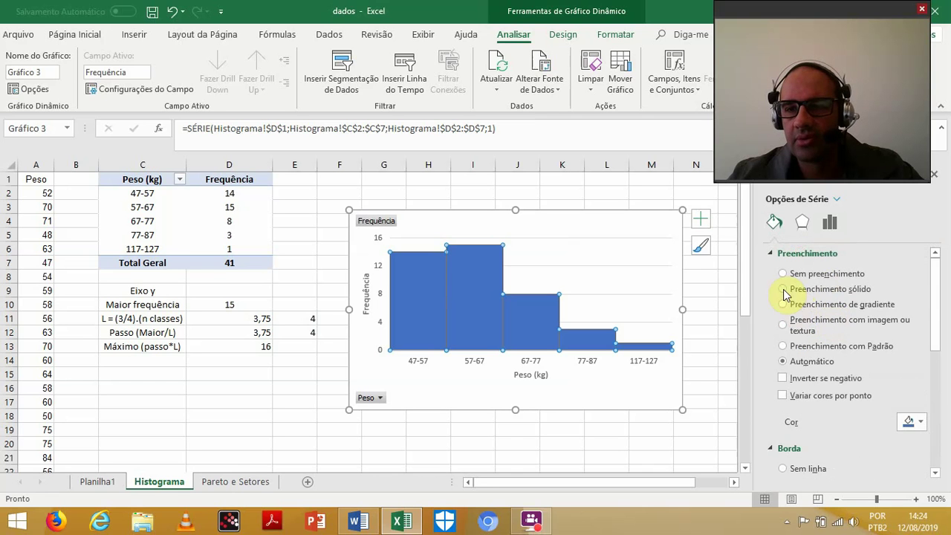
{"action": "left_click", "coordinate": [784, 289]}
{"action": "left_click", "coordinate": [917, 422]}
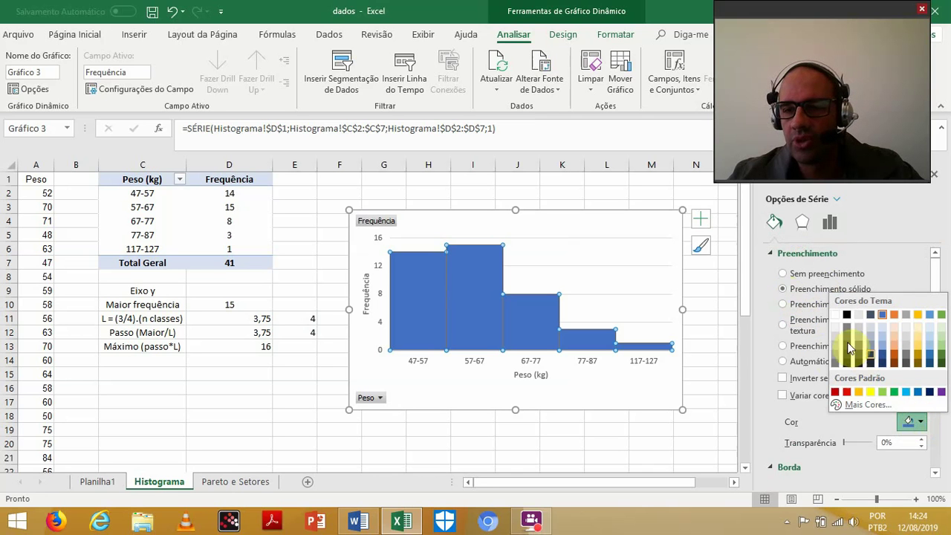
{"action": "left_click", "coordinate": [836, 360]}
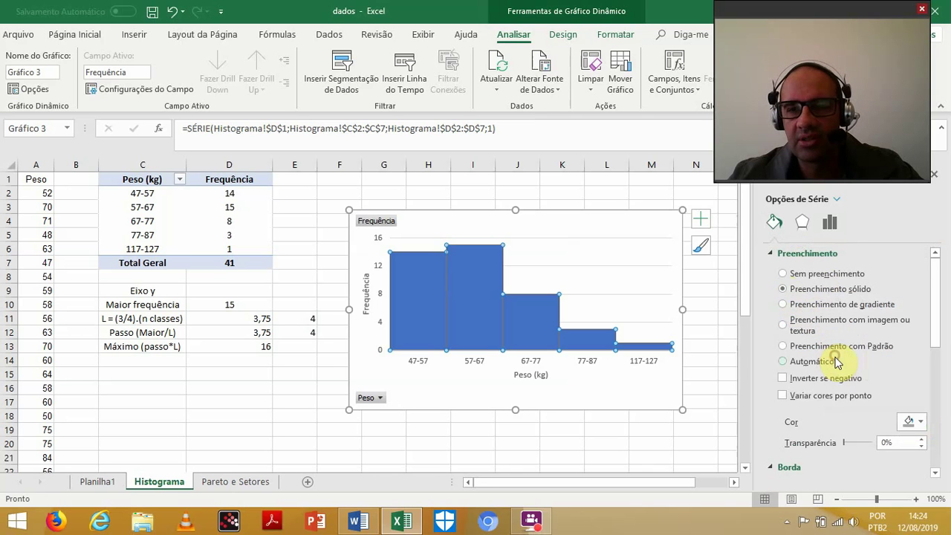
{"action": "left_click", "coordinate": [605, 408]}
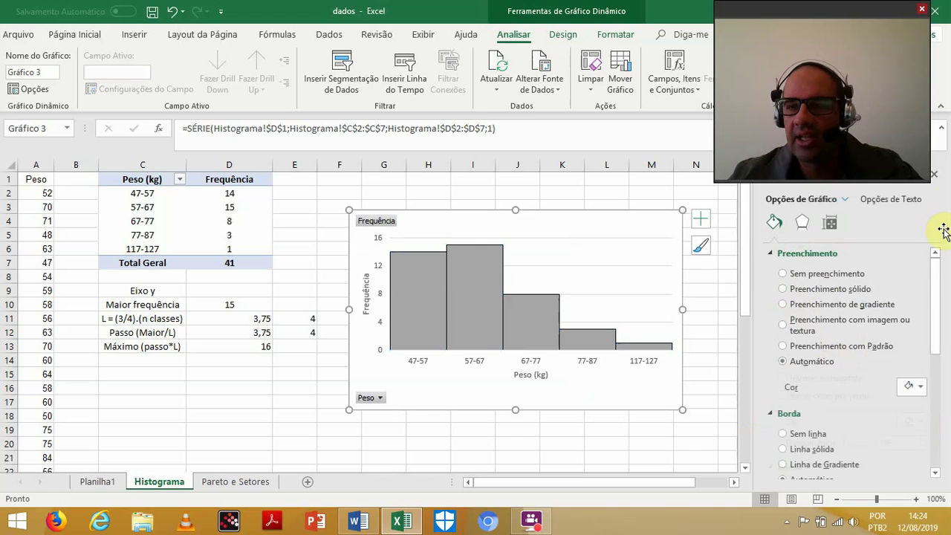
{"action": "left_click", "coordinate": [934, 174]}
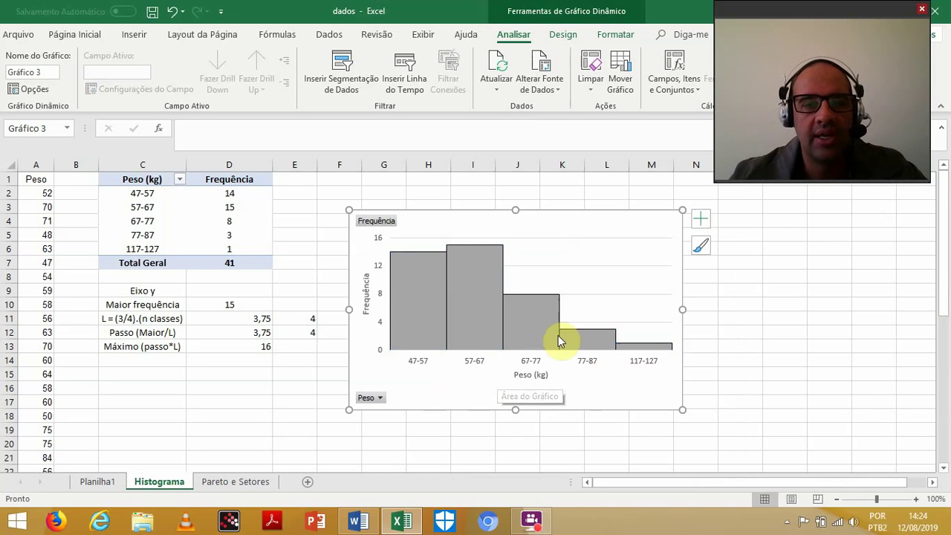
{"action": "left_click", "coordinate": [459, 441]}
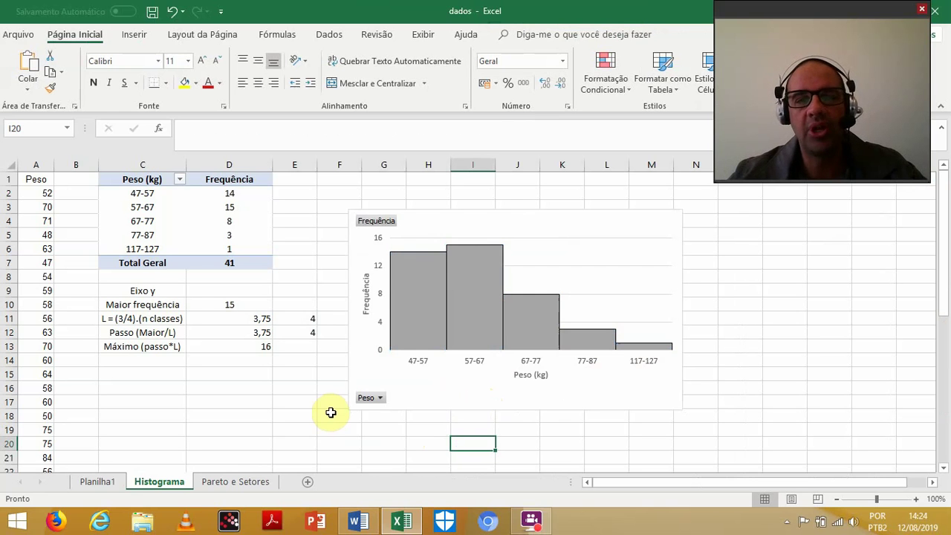
- Look over the sports frequency table on the Pareto e Setores sheet
{"action": "left_click", "coordinate": [290, 398]}
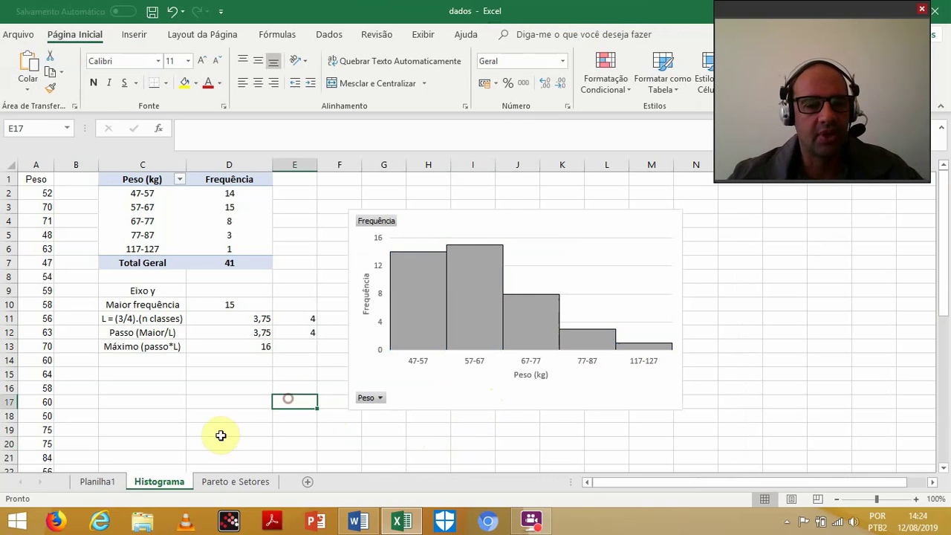
{"action": "left_click", "coordinate": [236, 484]}
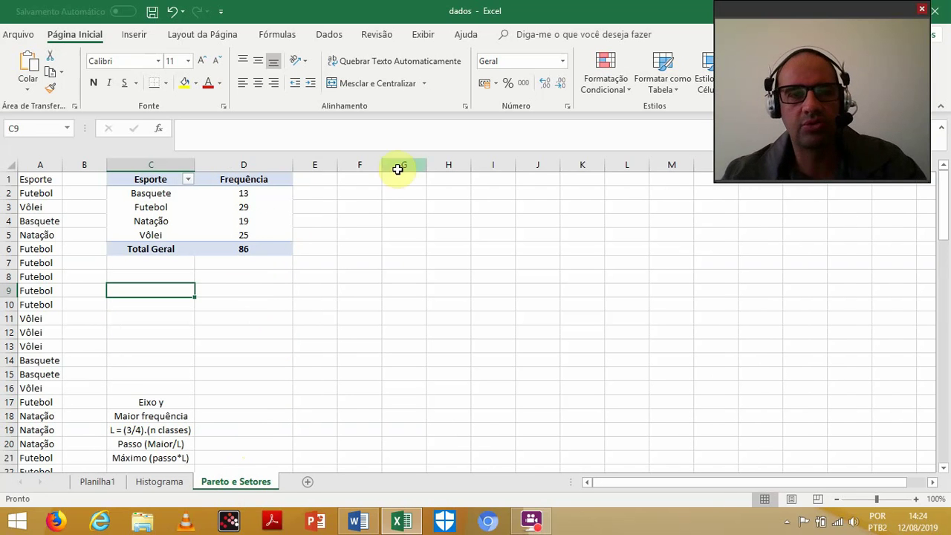
{"action": "left_click", "coordinate": [366, 178]}
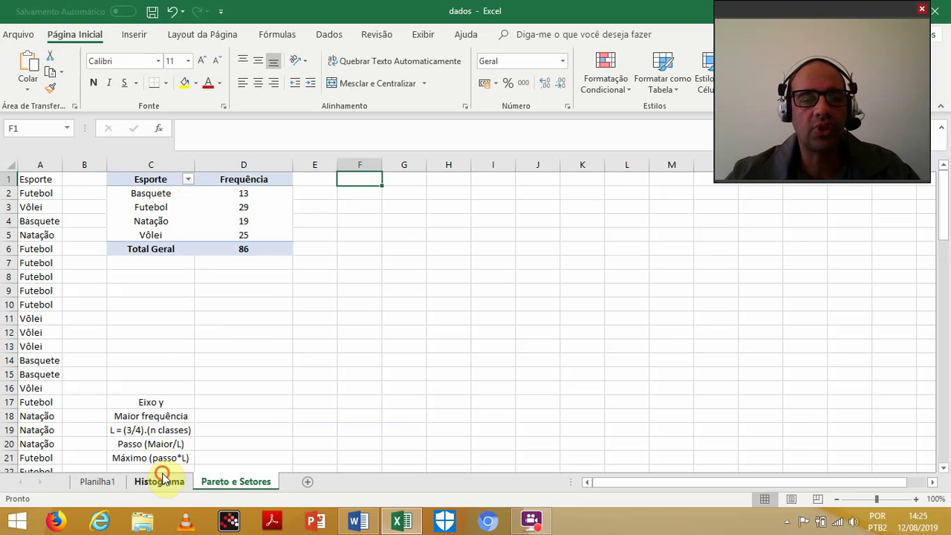
- On the Histograma sheet, rename the first weight class in C2 as 47-56
{"action": "left_click", "coordinate": [157, 481]}
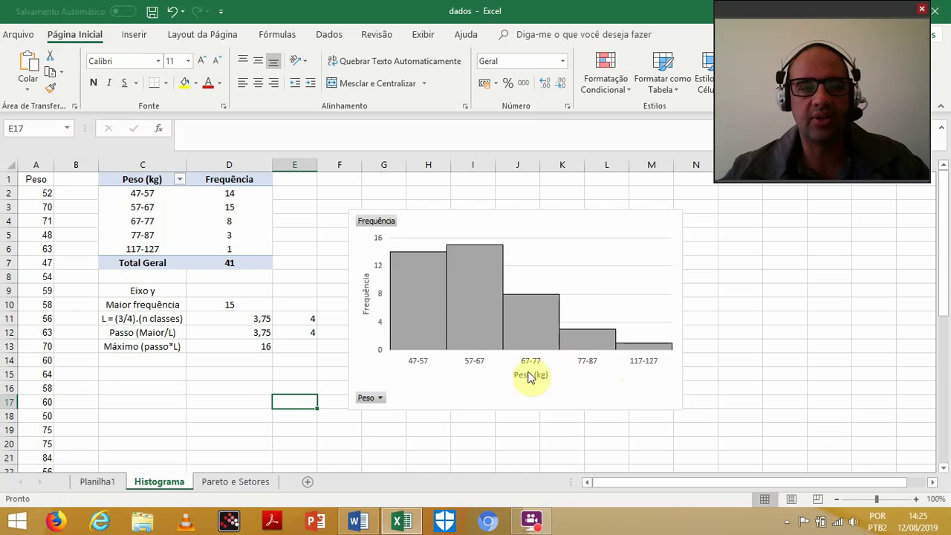
{"action": "left_click", "coordinate": [148, 196]}
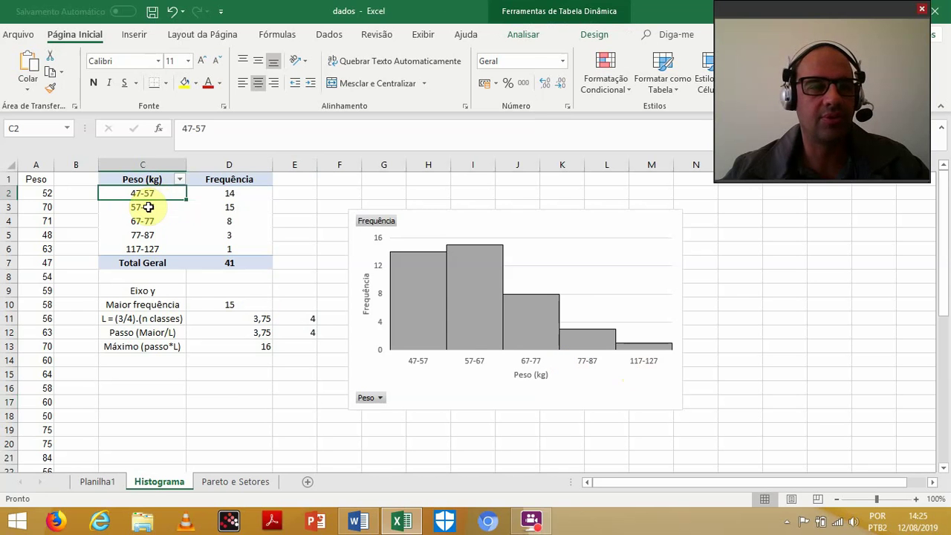
{"action": "left_click", "coordinate": [214, 130]}
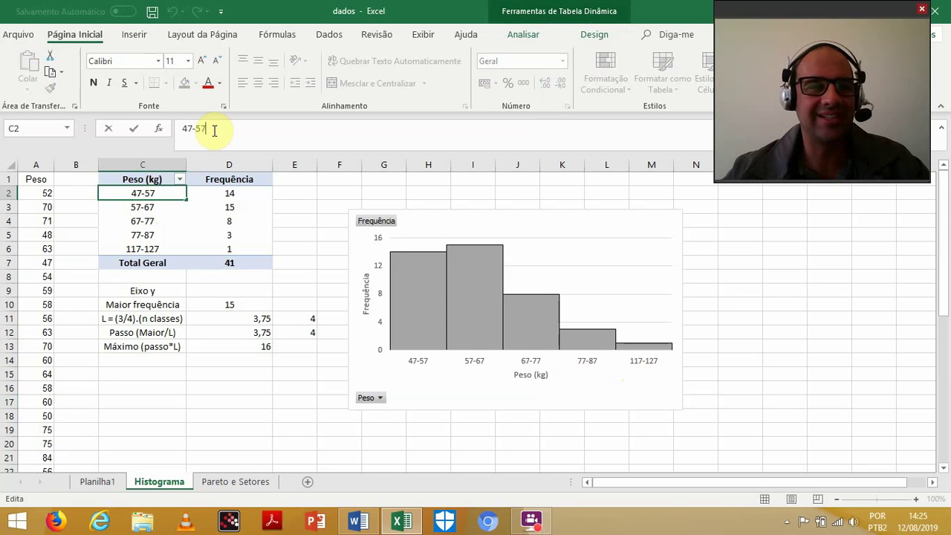
{"action": "key", "text": "BackSpace"}
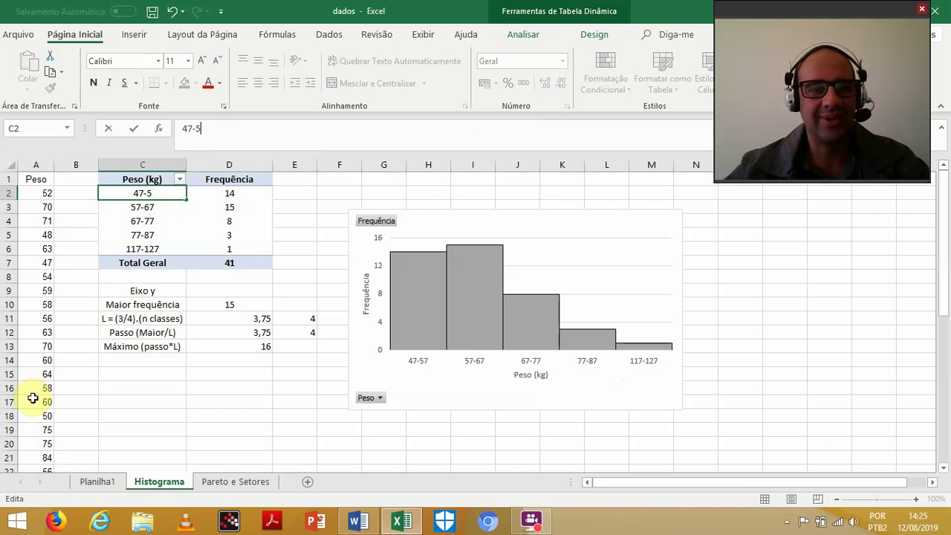
{"action": "type", "text": "6"}
{"action": "key", "text": "Return"}
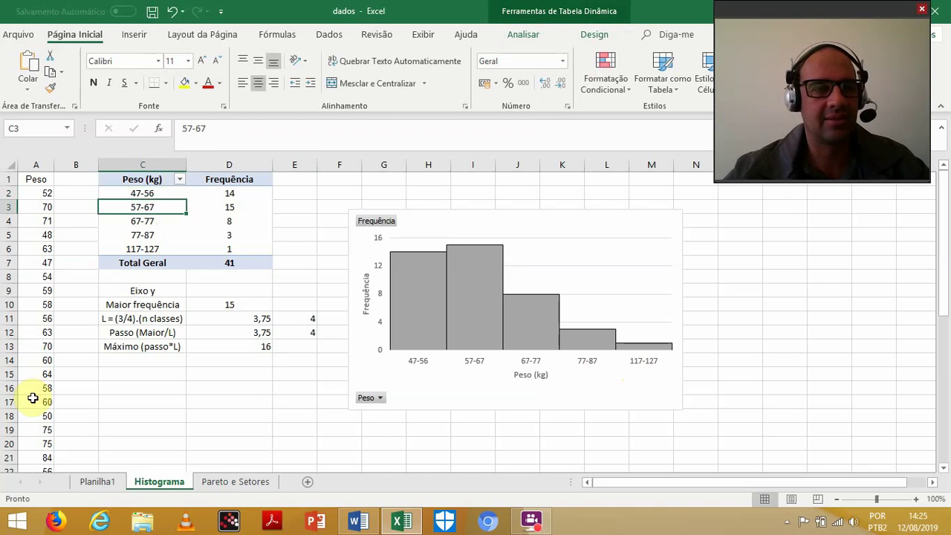
- Rename the weight classes in C3 and C4 as 57-66 and 67-76
{"action": "left_click", "coordinate": [205, 128]}
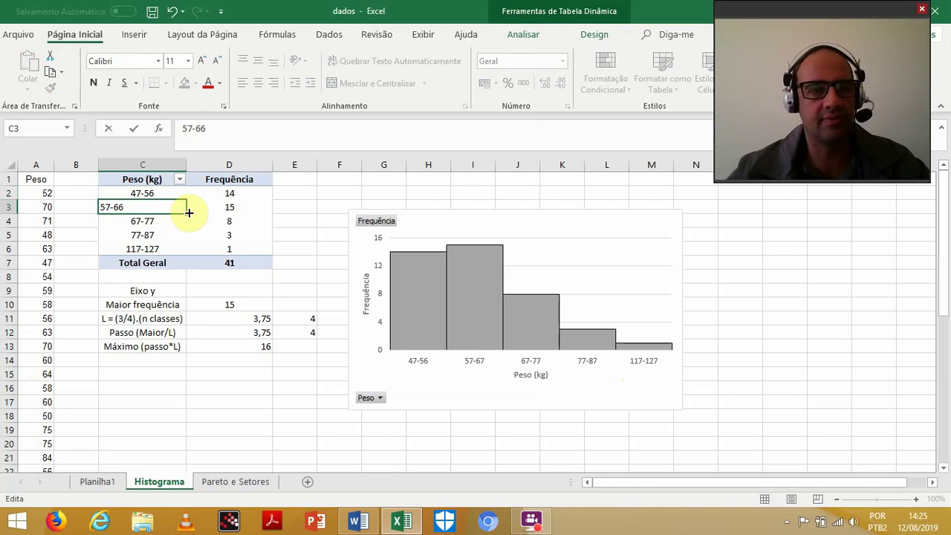
{"action": "key", "text": "Return"}
{"action": "left_click", "coordinate": [213, 126]}
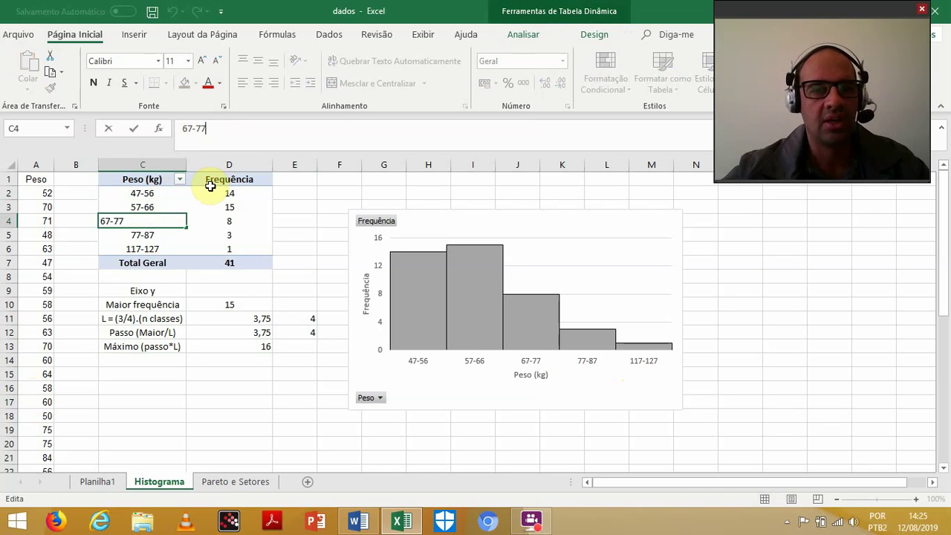
{"action": "key", "text": "BackSpace"}
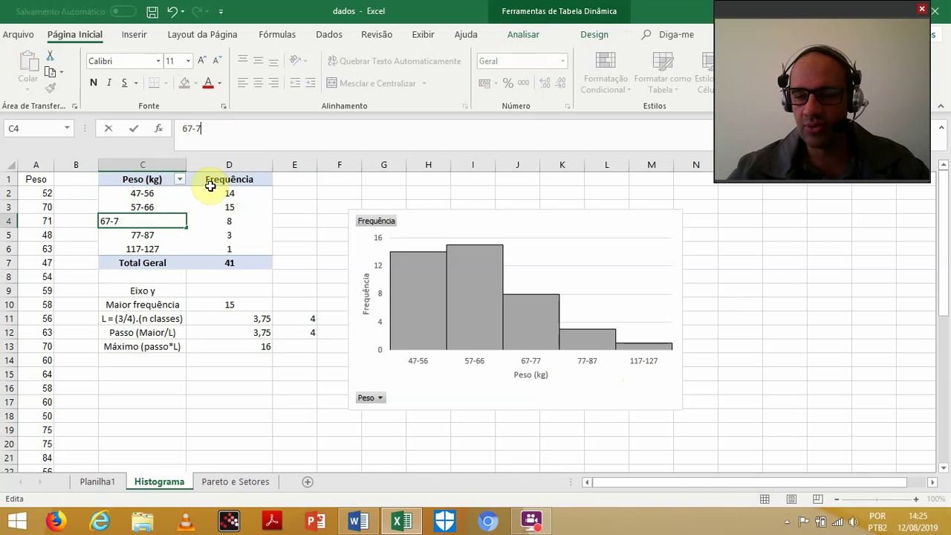
{"action": "key", "text": "Return"}
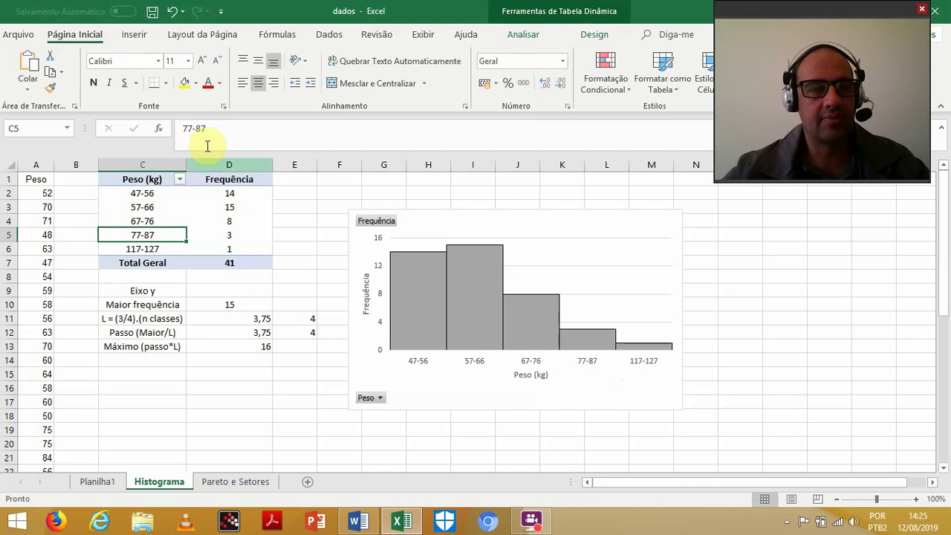
- Rename the last two weight classes in C5 and C6 as 77-86 and 117-126
{"action": "left_click", "coordinate": [211, 130]}
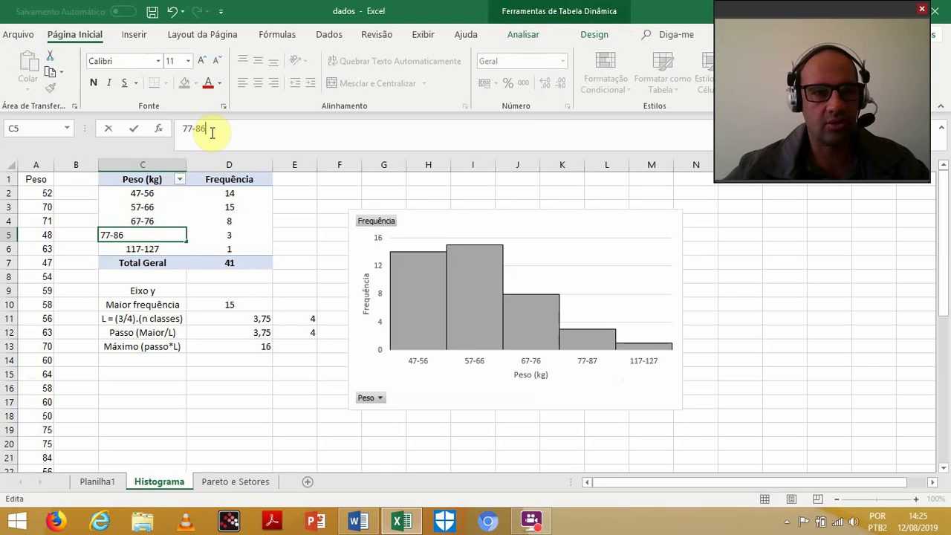
{"action": "key", "text": "Return"}
{"action": "left_click", "coordinate": [221, 132]}
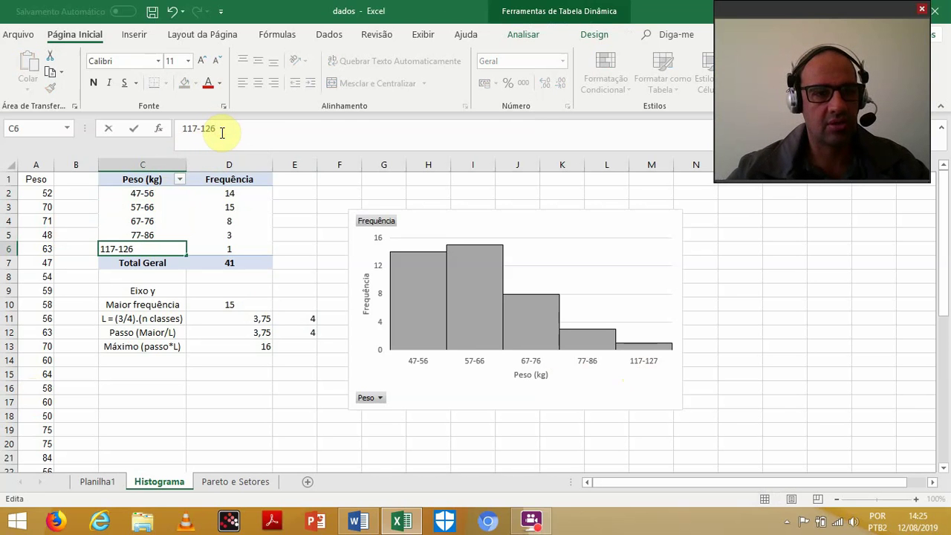
{"action": "key", "text": "Return"}
{"action": "key", "text": "Return"}
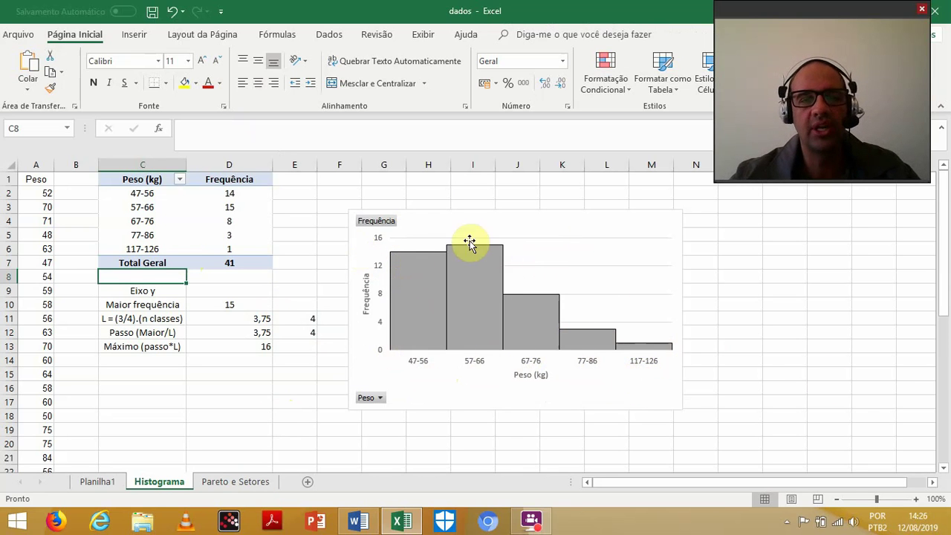
- Go to the Pareto e Setores sheet with the sports frequency table
{"action": "left_click", "coordinate": [242, 482]}
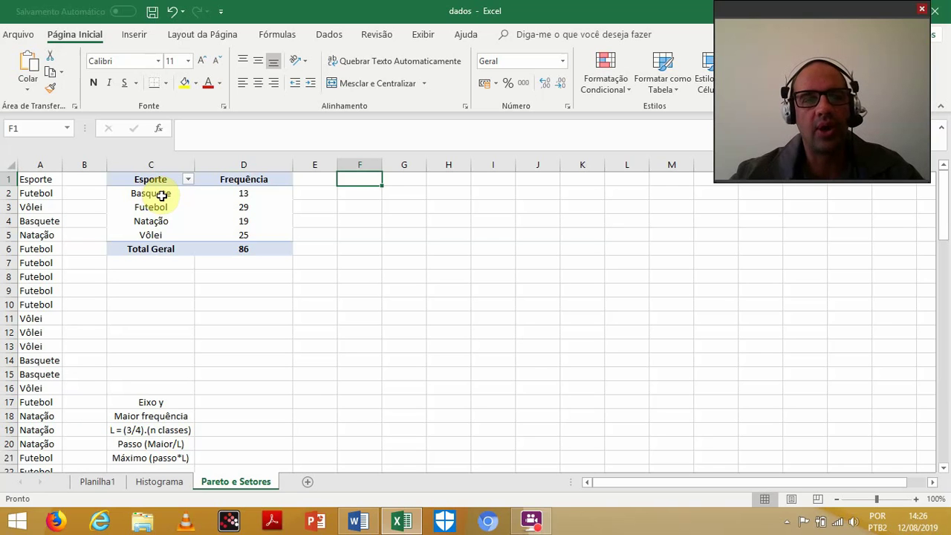
{"action": "mouse_move", "coordinate": [250, 194]}
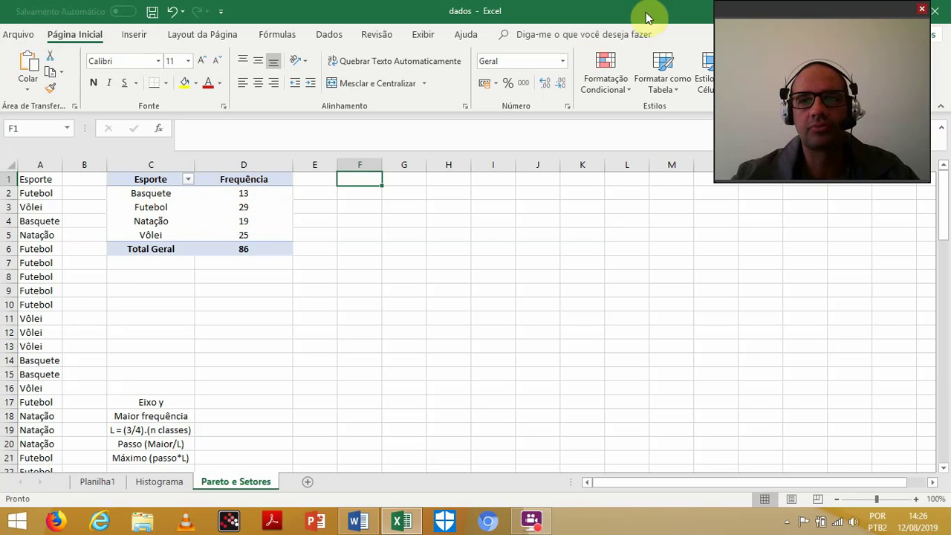
{"action": "left_click_drag", "start_coordinate": [766, 15], "coordinate": [624, 10]}
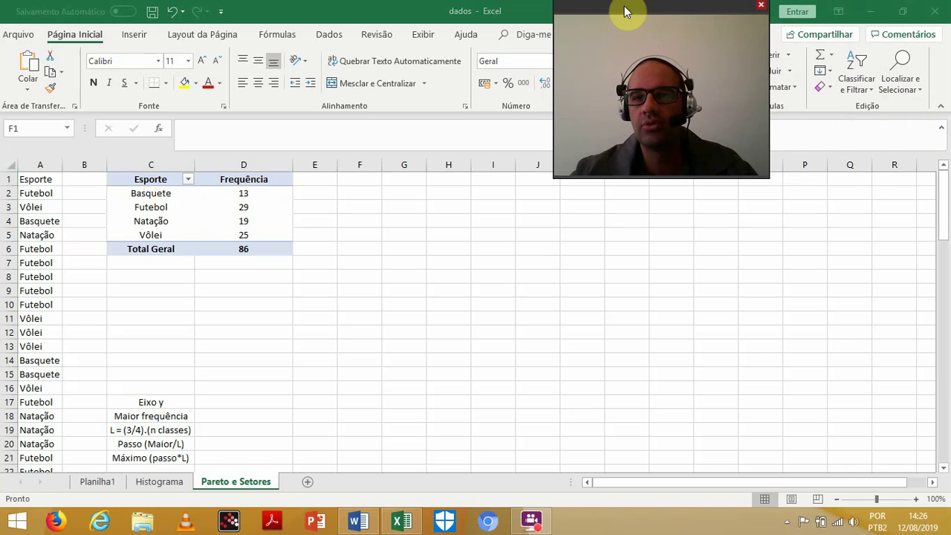
- Try to sort the sports and their frequencies in C2:D5 from largest to smallest
{"action": "left_click", "coordinate": [246, 193]}
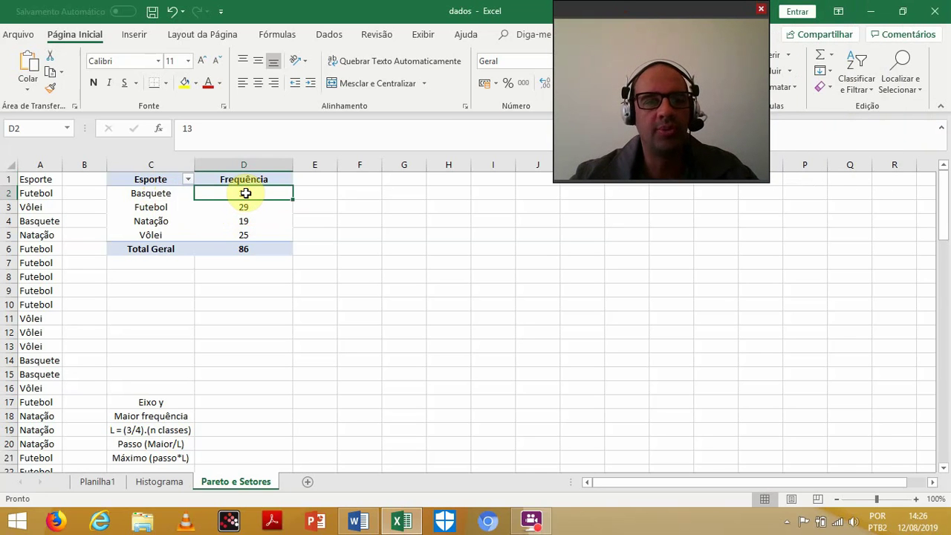
{"action": "left_click_drag", "start_coordinate": [195, 195], "coordinate": [160, 236]}
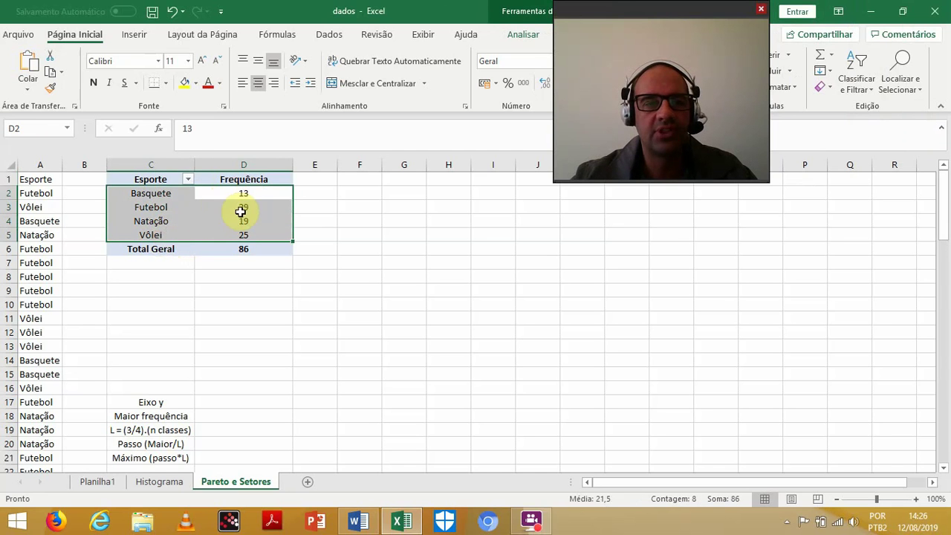
{"action": "left_click", "coordinate": [868, 84]}
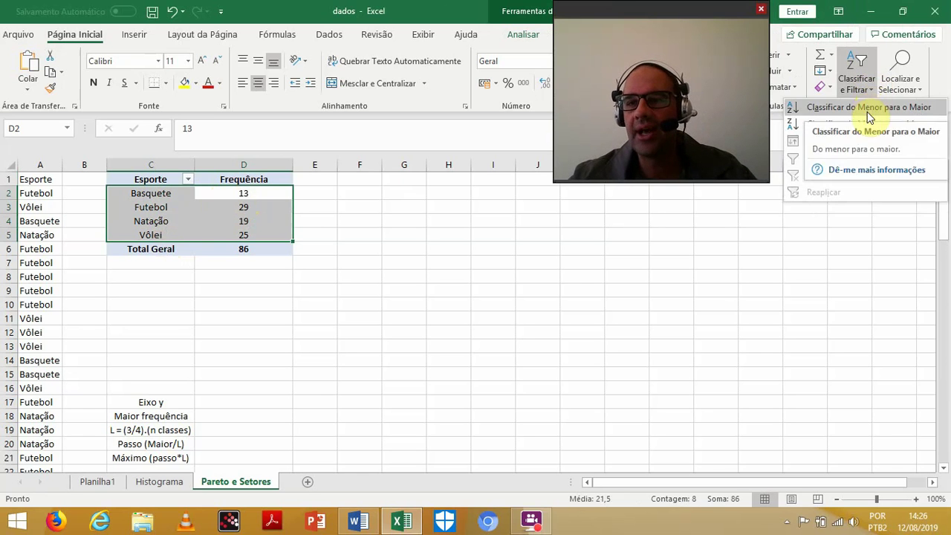
{"action": "left_click", "coordinate": [865, 128]}
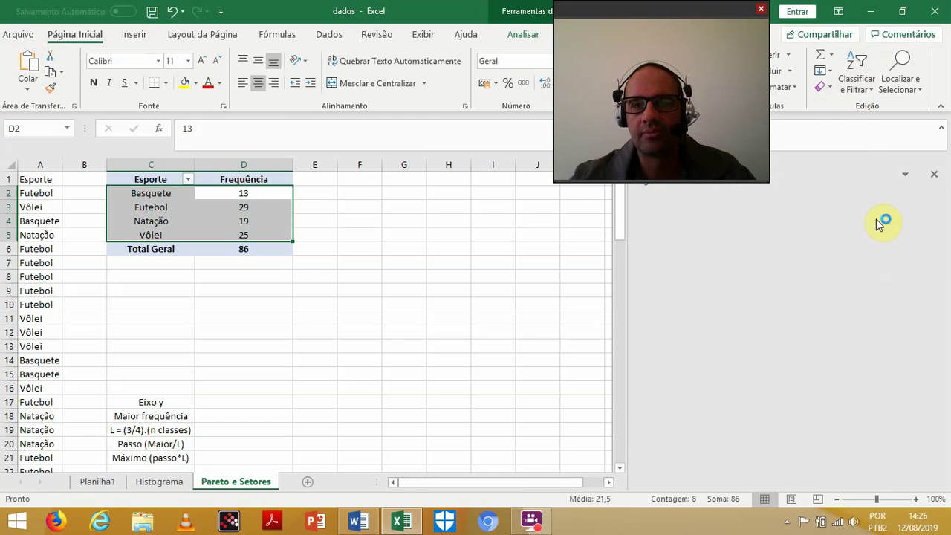
{"action": "left_click", "coordinate": [933, 175]}
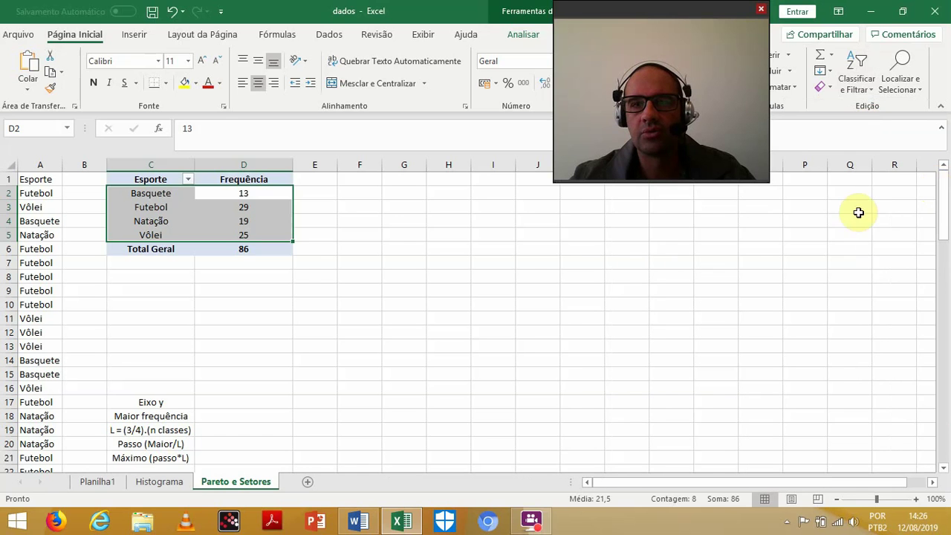
- Sort the table by the frequencies in D2:D5 from largest to smallest and widen columns C and D
{"action": "left_click", "coordinate": [253, 222]}
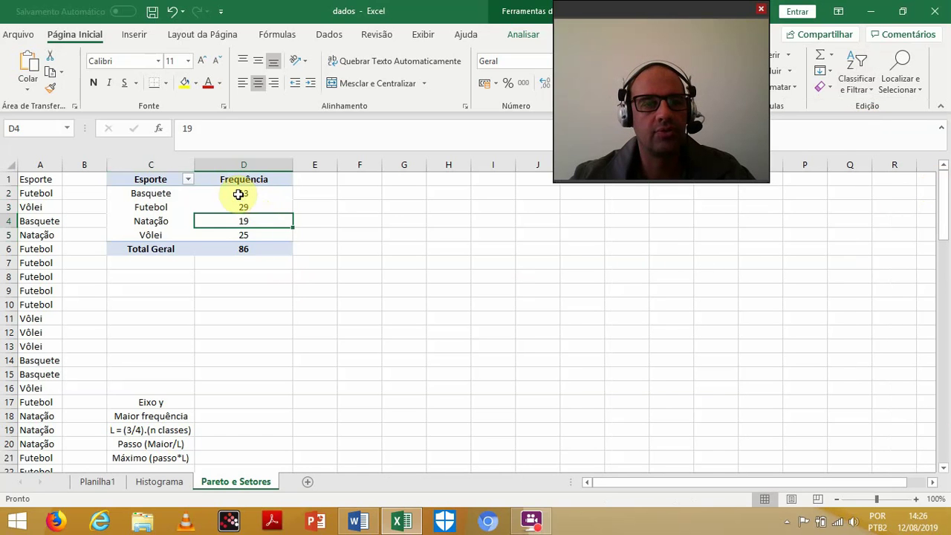
{"action": "left_click_drag", "start_coordinate": [236, 193], "coordinate": [238, 235]}
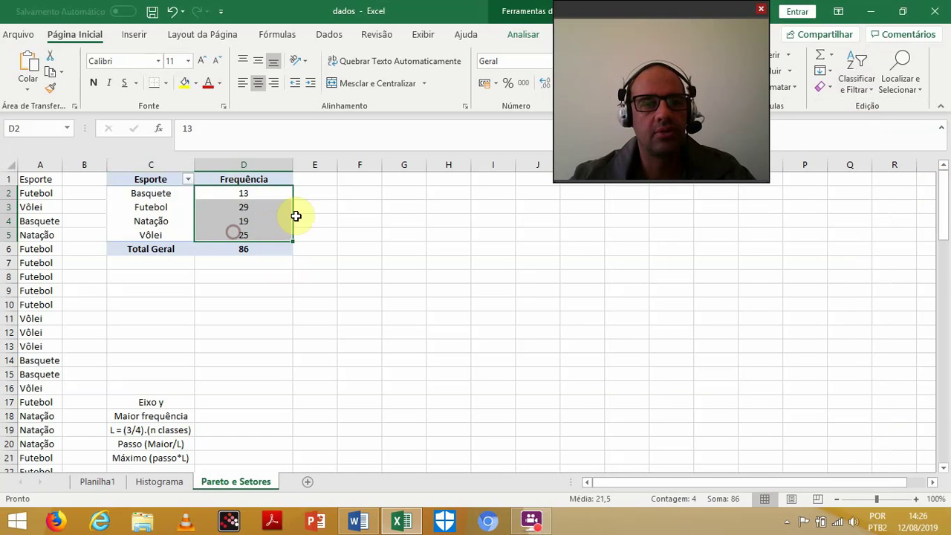
{"action": "left_click", "coordinate": [856, 80]}
{"action": "left_click", "coordinate": [862, 123]}
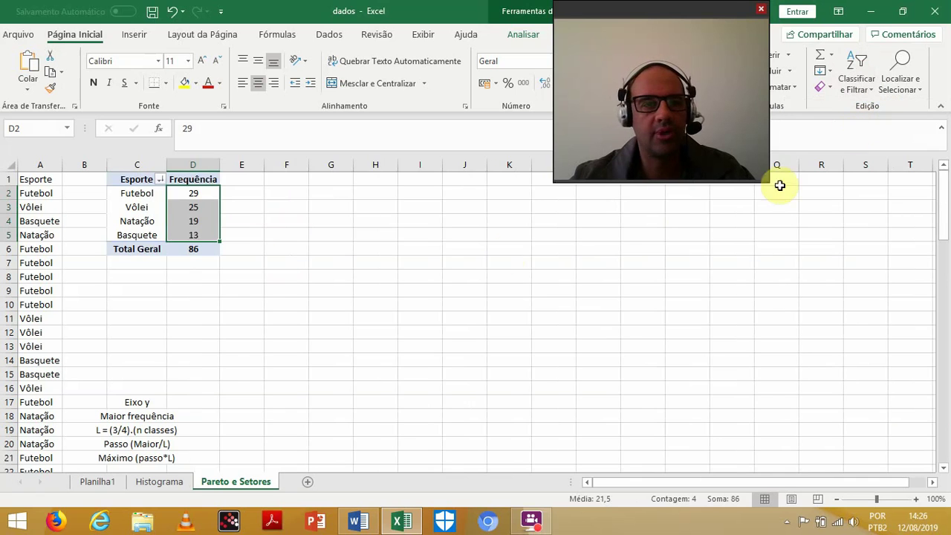
{"action": "left_click", "coordinate": [378, 265]}
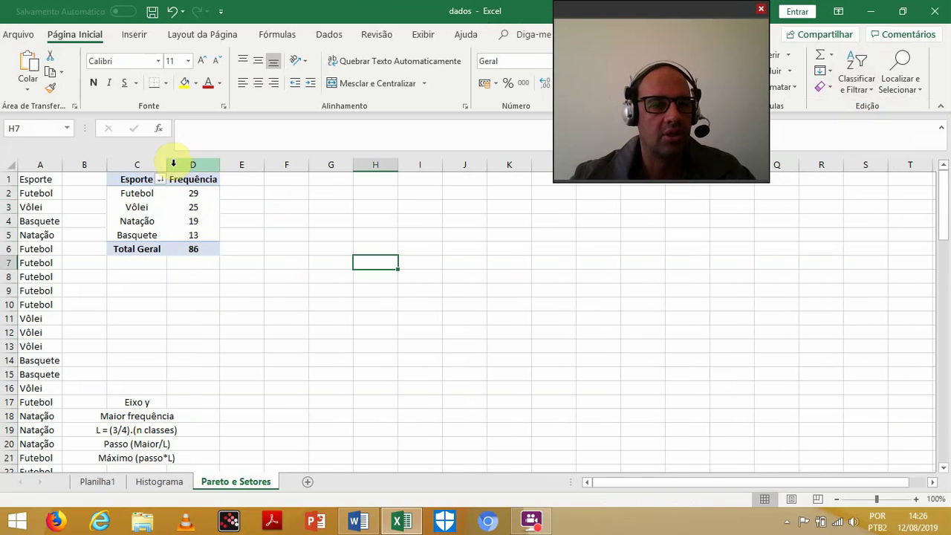
{"action": "left_click_drag", "start_coordinate": [170, 164], "coordinate": [253, 165]}
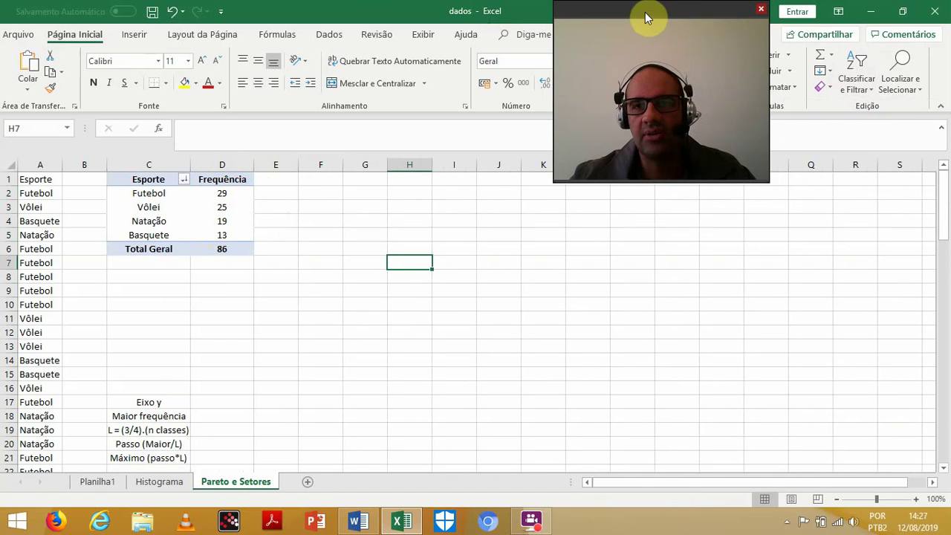
{"action": "left_click_drag", "start_coordinate": [645, 12], "coordinate": [821, 9]}
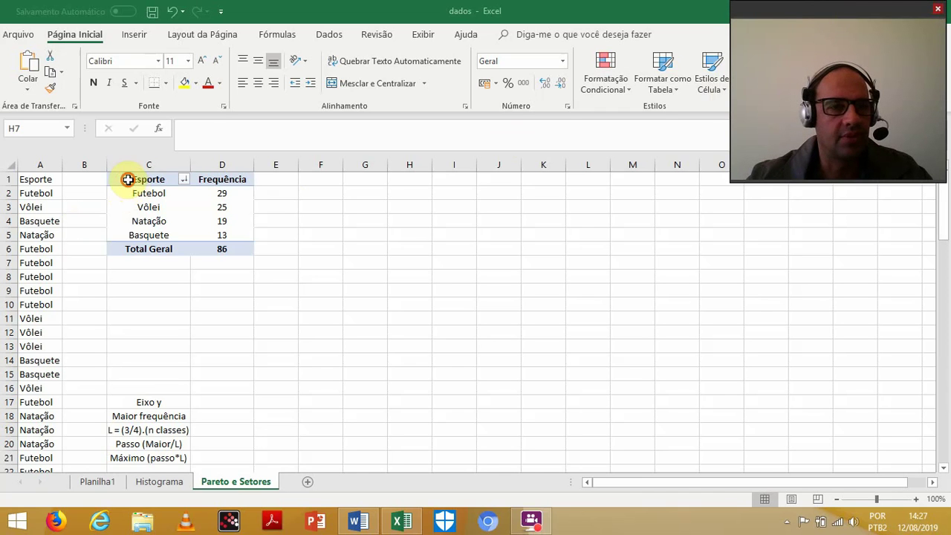
- Insert a 2D clustered column chart from the sports and frequencies in C1:D5
{"action": "left_click_drag", "start_coordinate": [149, 183], "coordinate": [198, 242]}
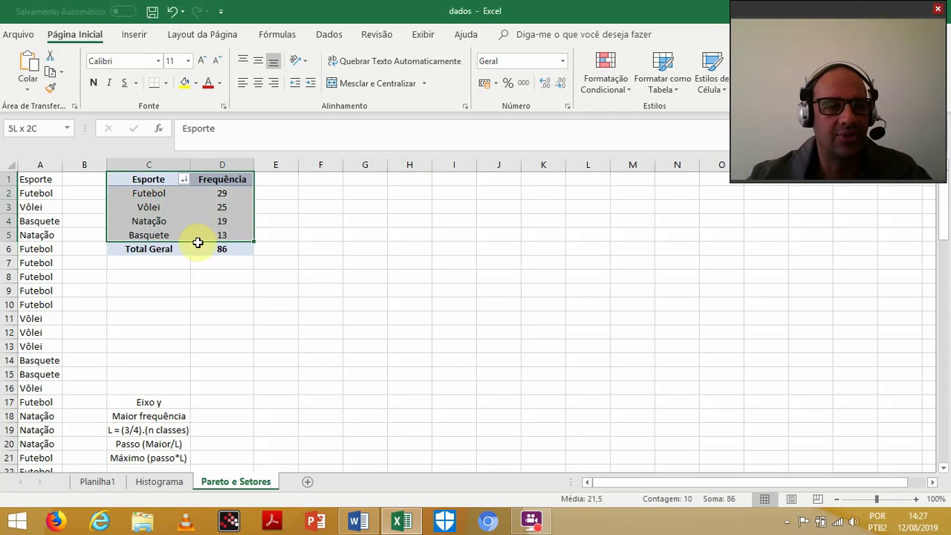
{"action": "left_click_drag", "start_coordinate": [159, 181], "coordinate": [219, 233]}
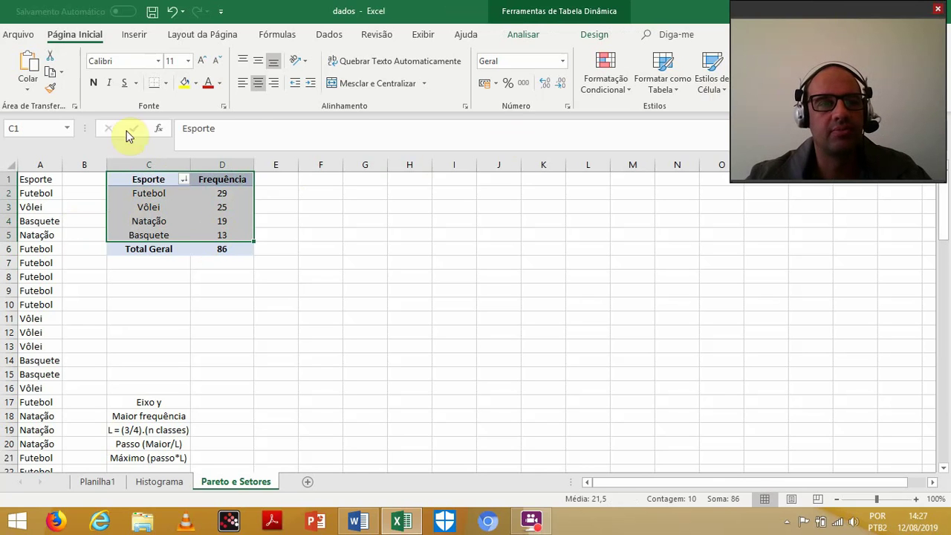
{"action": "left_click", "coordinate": [136, 40]}
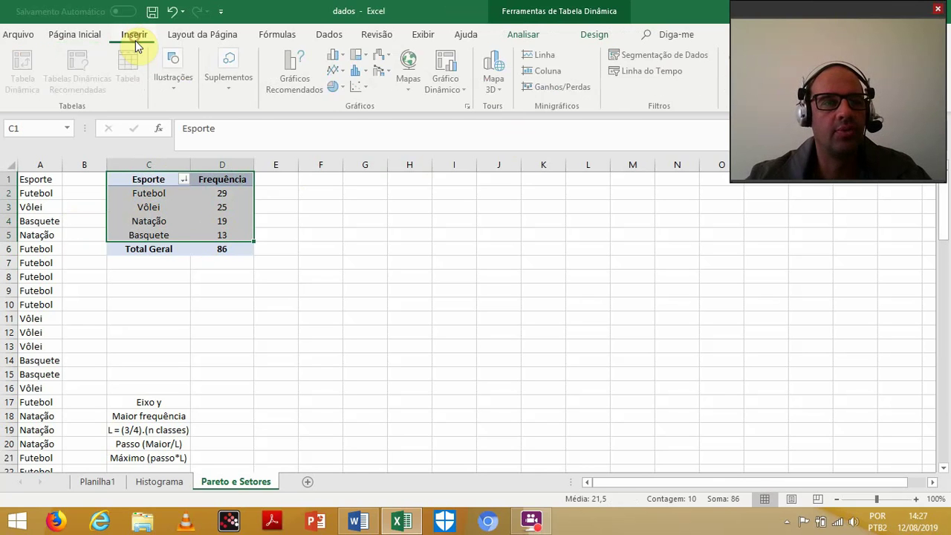
{"action": "left_click", "coordinate": [340, 60]}
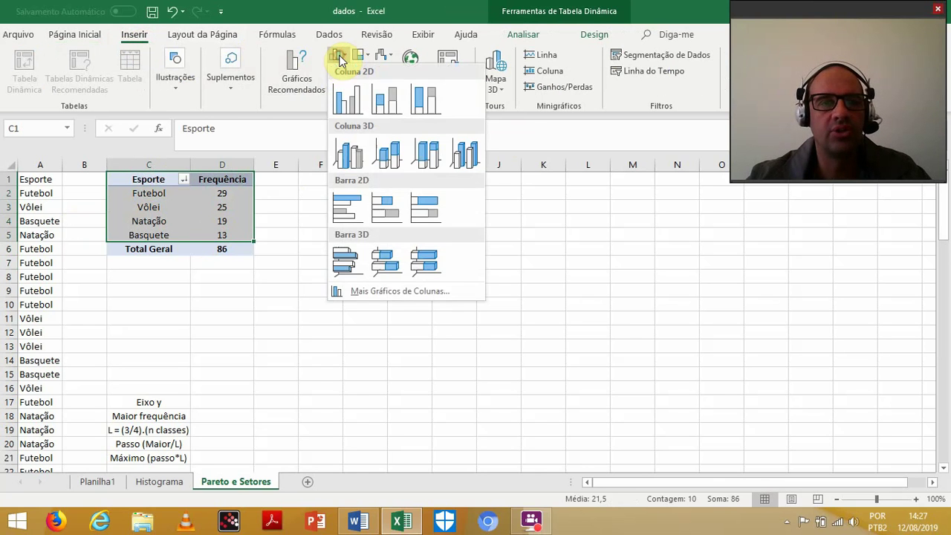
{"action": "left_click", "coordinate": [339, 97]}
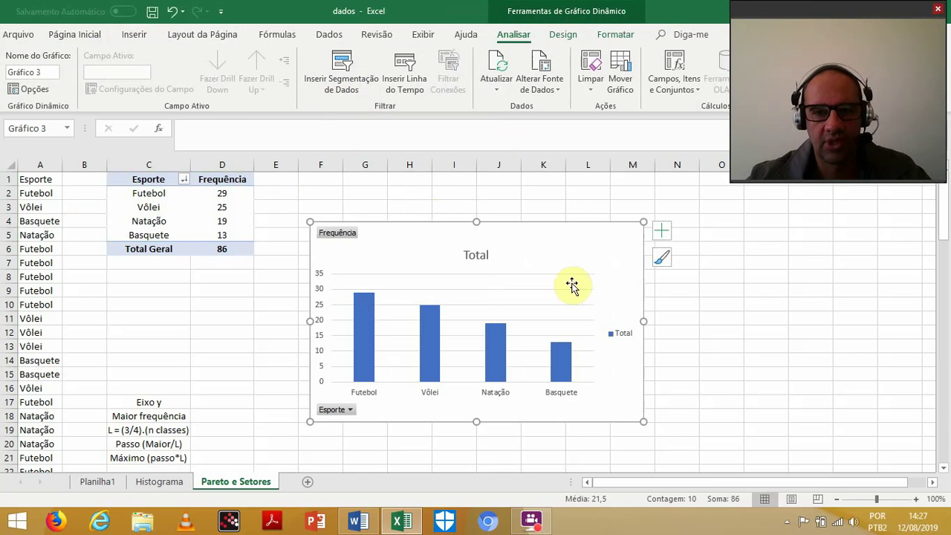
- Delete the legend and the chart title from the sports column chart
{"action": "left_click", "coordinate": [625, 335]}
{"action": "key", "text": "Delete"}
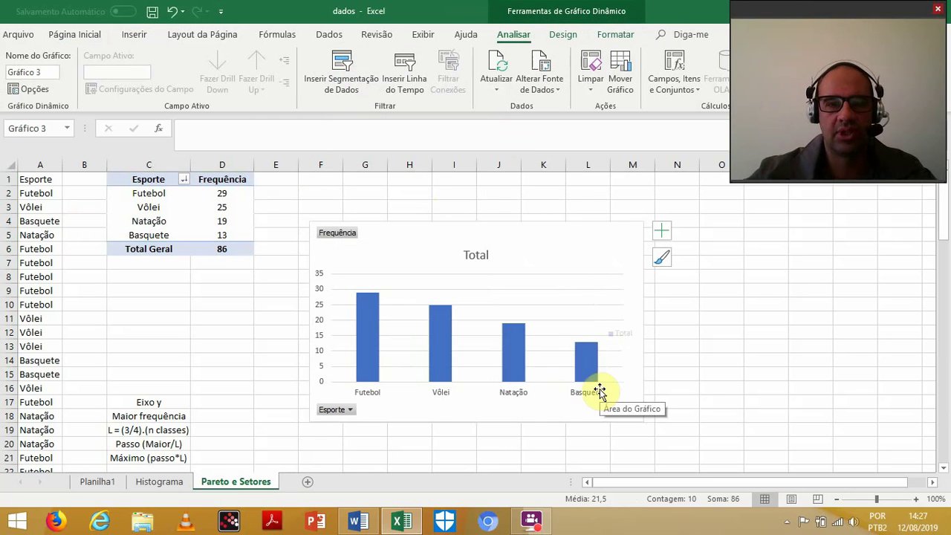
{"action": "left_click", "coordinate": [475, 255]}
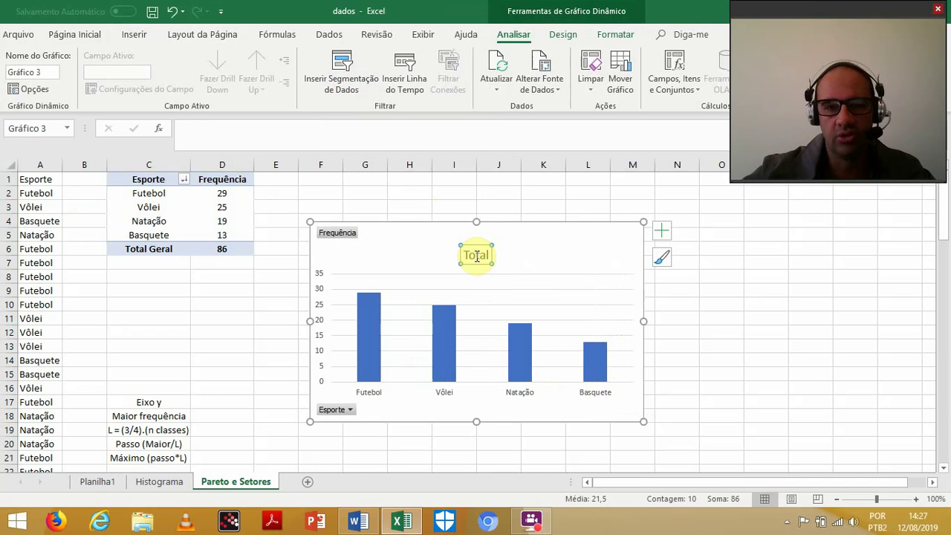
{"action": "key", "text": "Delete"}
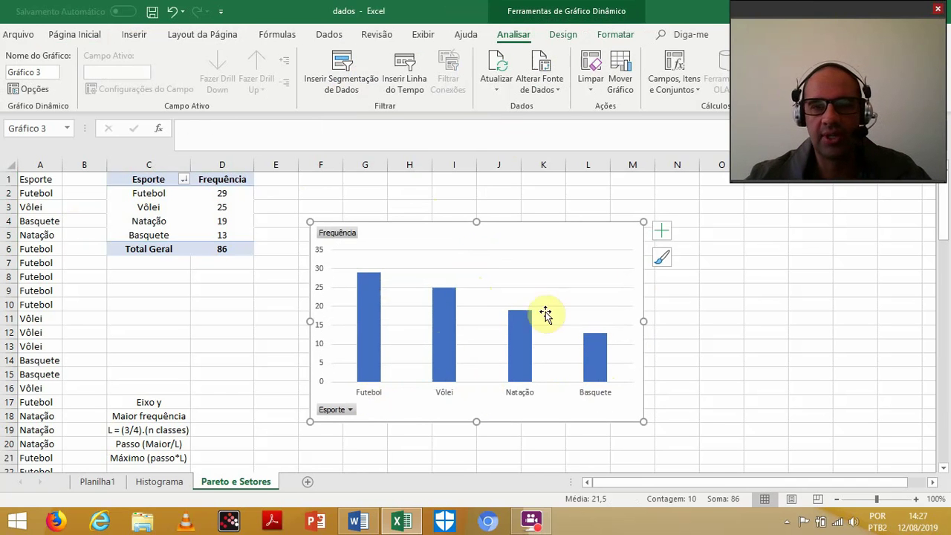
- Add axis titles to the sports chart, naming the horizontal axis Esporte and the vertical axis Frequência
{"action": "left_click", "coordinate": [660, 237]}
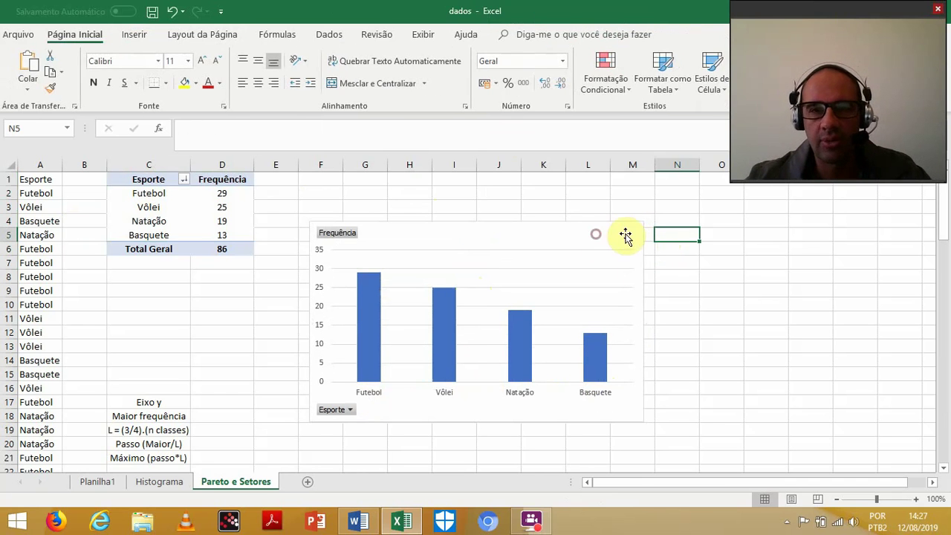
{"action": "left_click", "coordinate": [626, 236]}
{"action": "left_click", "coordinate": [662, 232]}
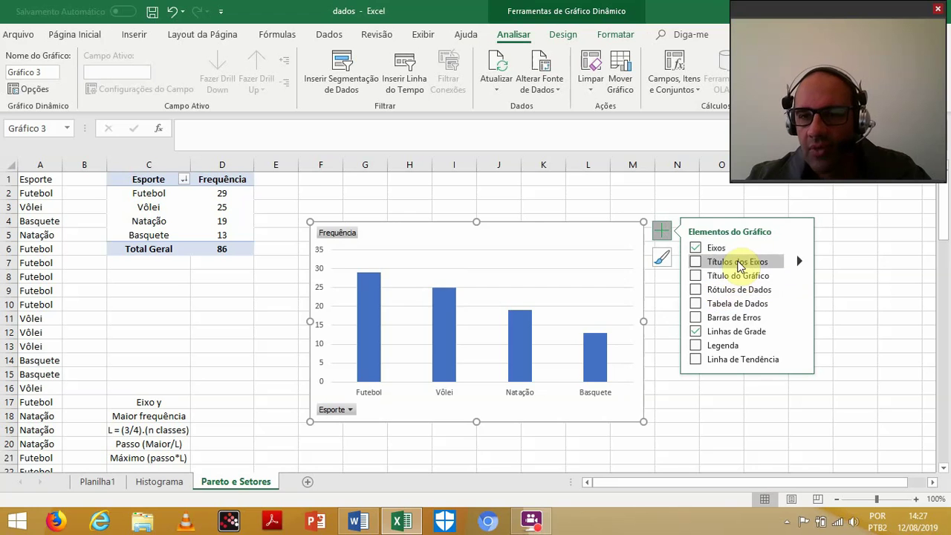
{"action": "left_click", "coordinate": [738, 266]}
{"action": "left_click", "coordinate": [488, 385]}
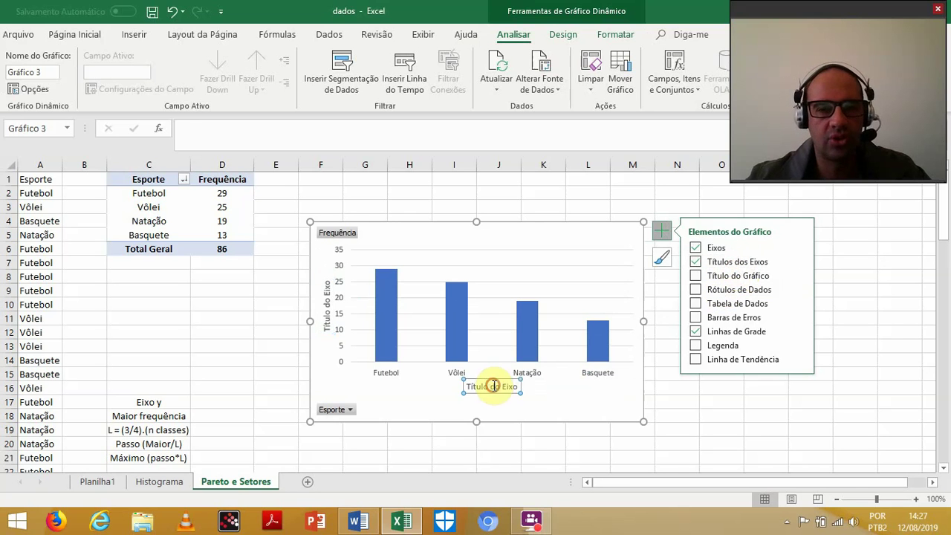
{"action": "type", "text": "Esporte"}
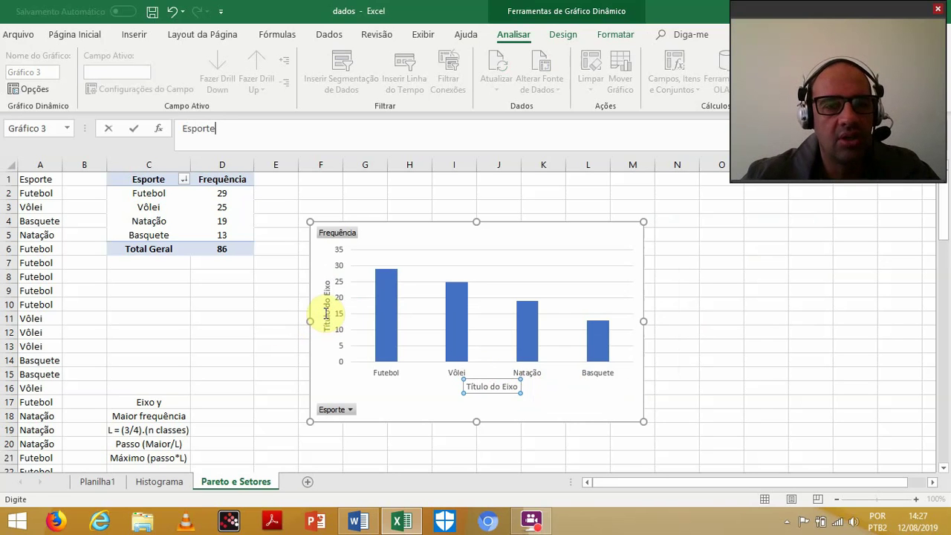
{"action": "left_click", "coordinate": [327, 312]}
{"action": "type", "text": "Frequência"}
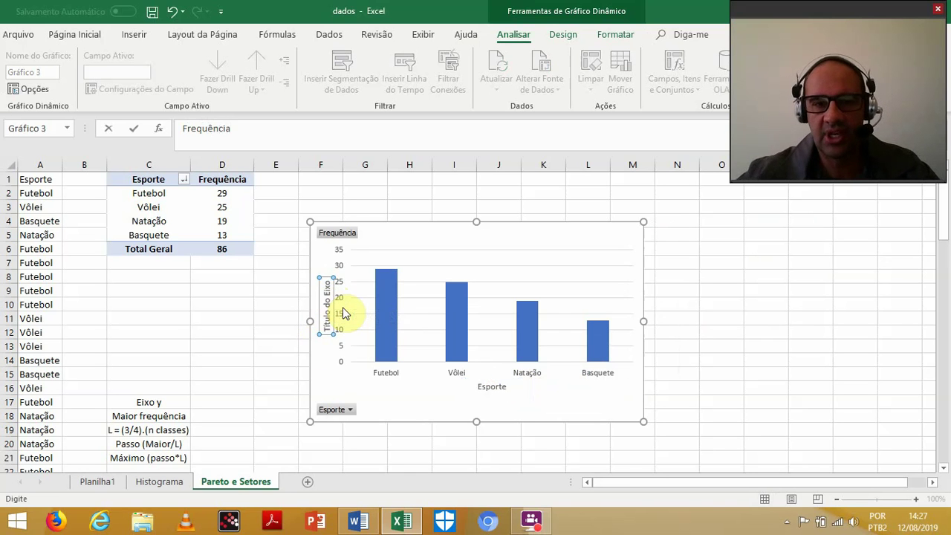
{"action": "left_click", "coordinate": [386, 418]}
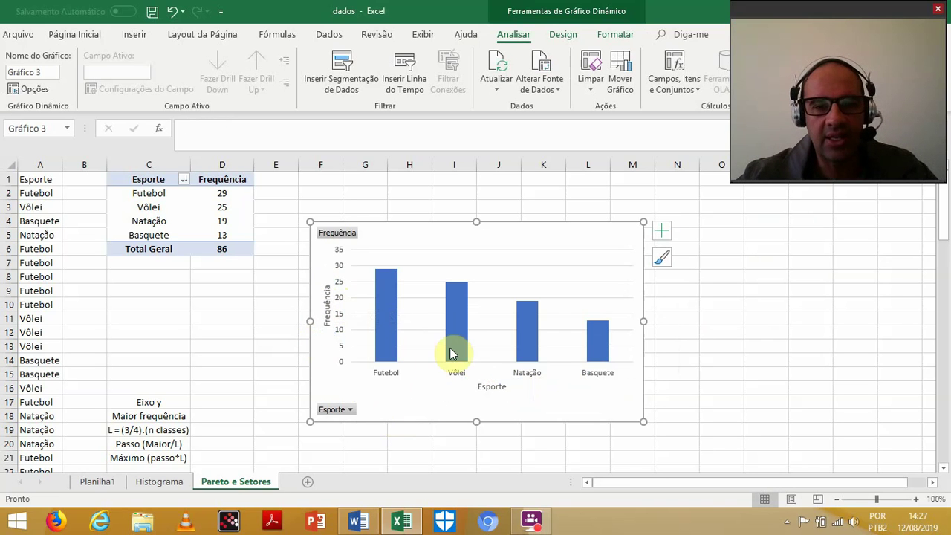
- Move the sports chart closer to the table and set the gap width between its columns to 0
{"action": "left_click_drag", "start_coordinate": [448, 233], "coordinate": [412, 216]}
{"action": "mouse_move", "coordinate": [413, 298]}
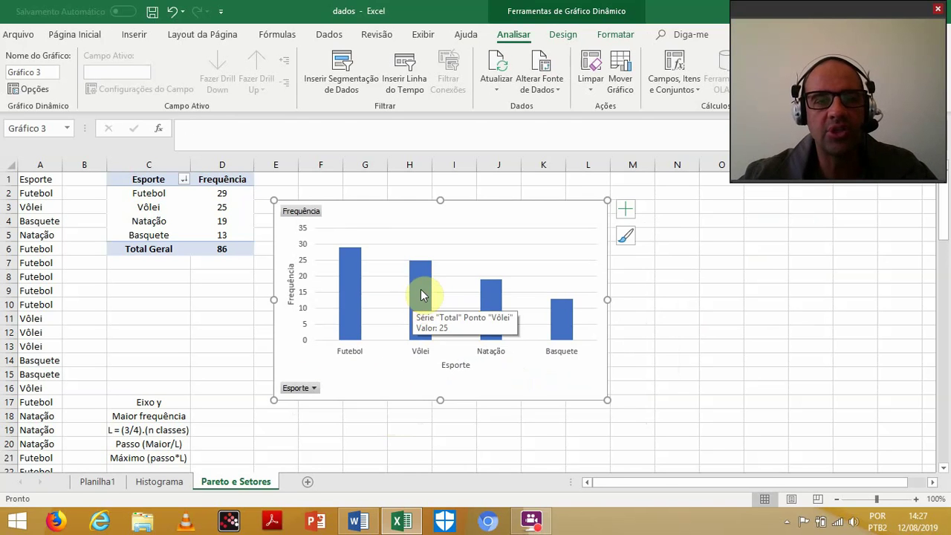
{"action": "double_click", "coordinate": [414, 283]}
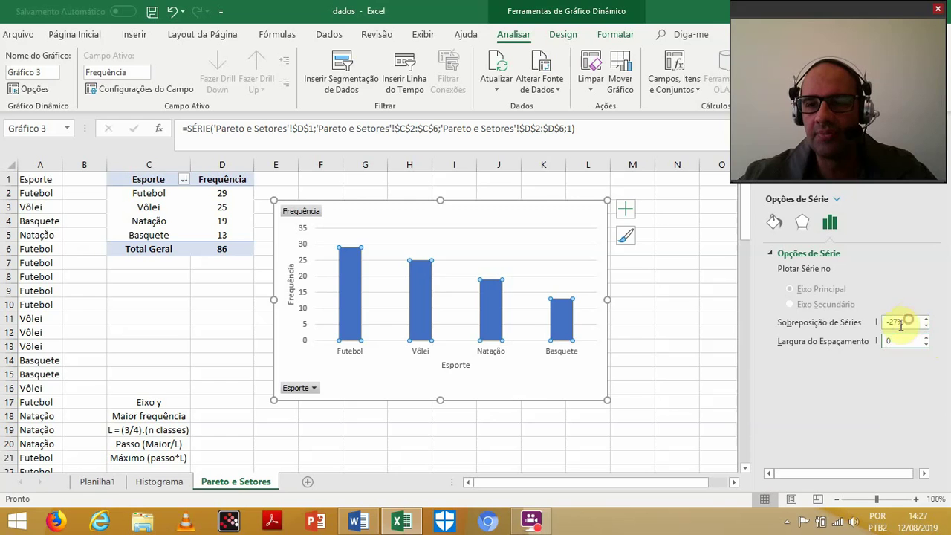
{"action": "type", "text": "0"}
{"action": "key", "text": "Return"}
- Give the sports columns a solid gray fill and a solid black 0,75 pt border
{"action": "left_click", "coordinate": [774, 223]}
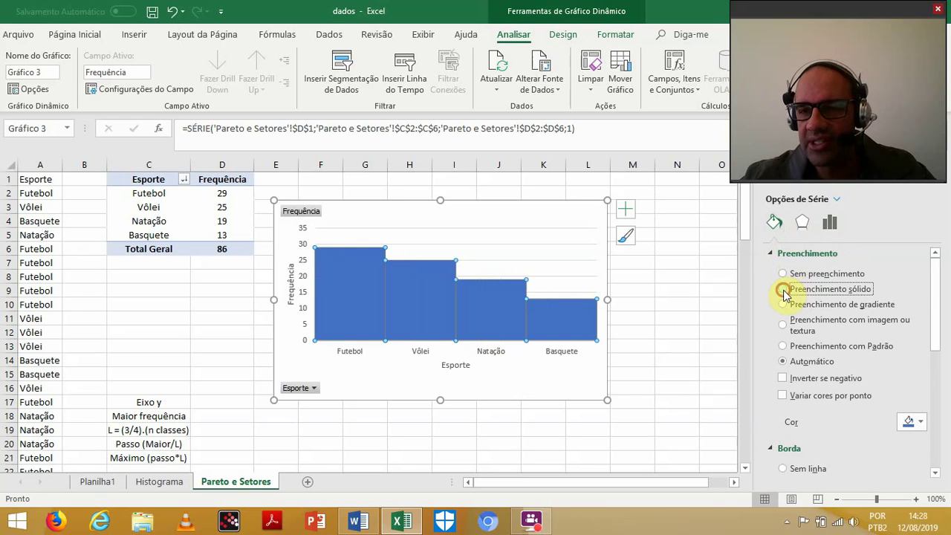
{"action": "left_click", "coordinate": [783, 290]}
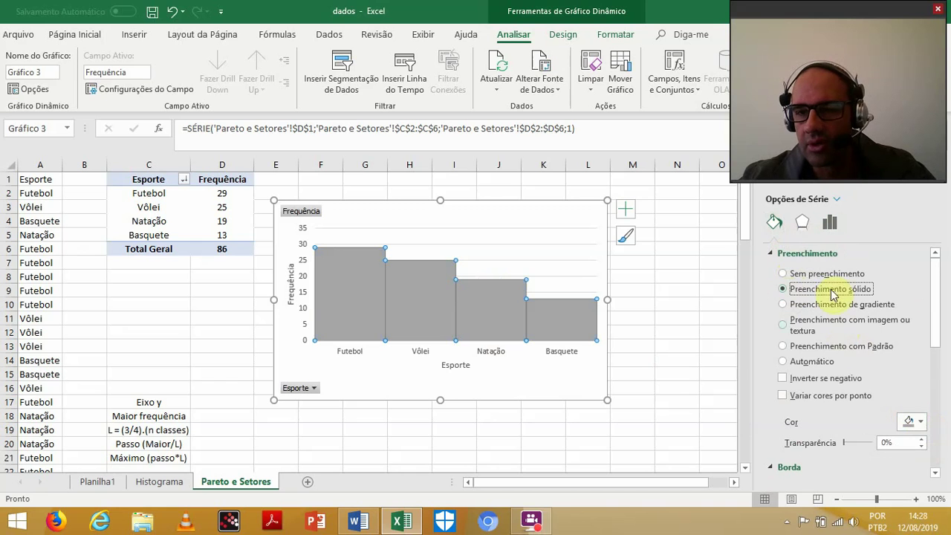
{"action": "left_click", "coordinate": [772, 254]}
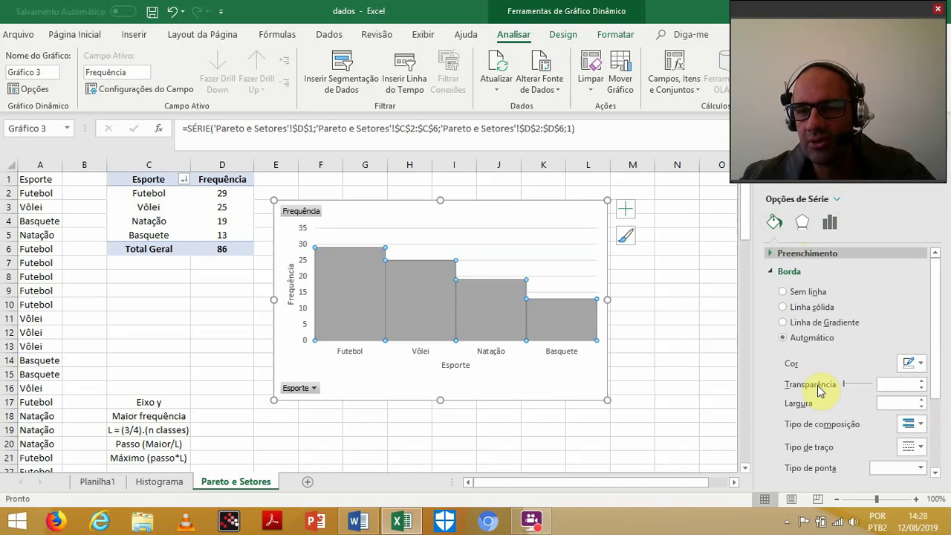
{"action": "left_click", "coordinate": [788, 309]}
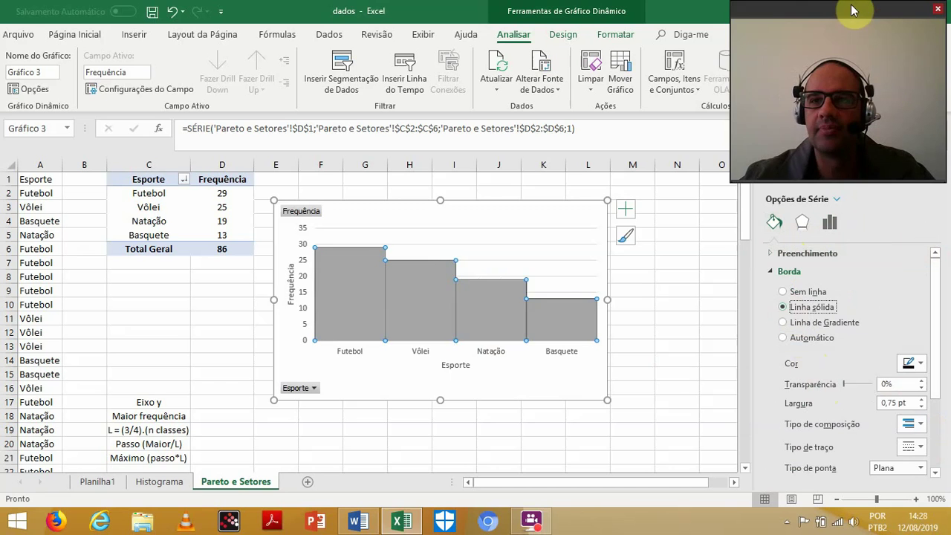
{"action": "left_click_drag", "start_coordinate": [862, 11], "coordinate": [817, 12]}
{"action": "left_click", "coordinate": [936, 175]}
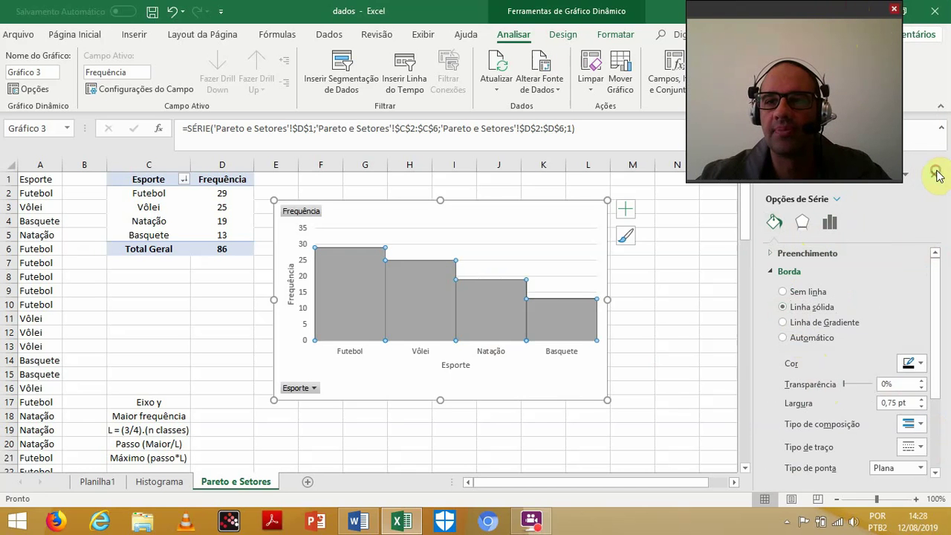
- Close the series formatting and enter 29 as the Maior frequência in cell D18
{"action": "left_click", "coordinate": [935, 175]}
{"action": "left_click", "coordinate": [702, 304]}
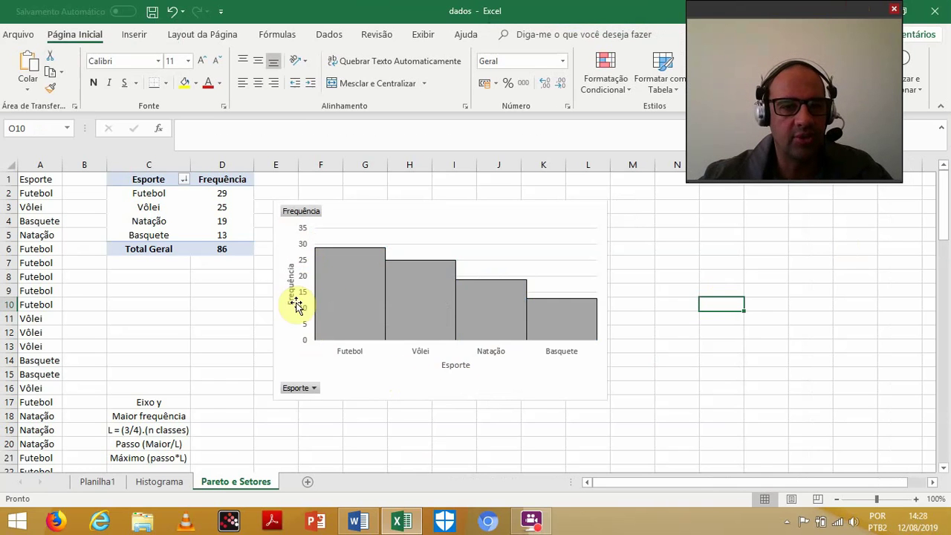
{"action": "left_click", "coordinate": [219, 414]}
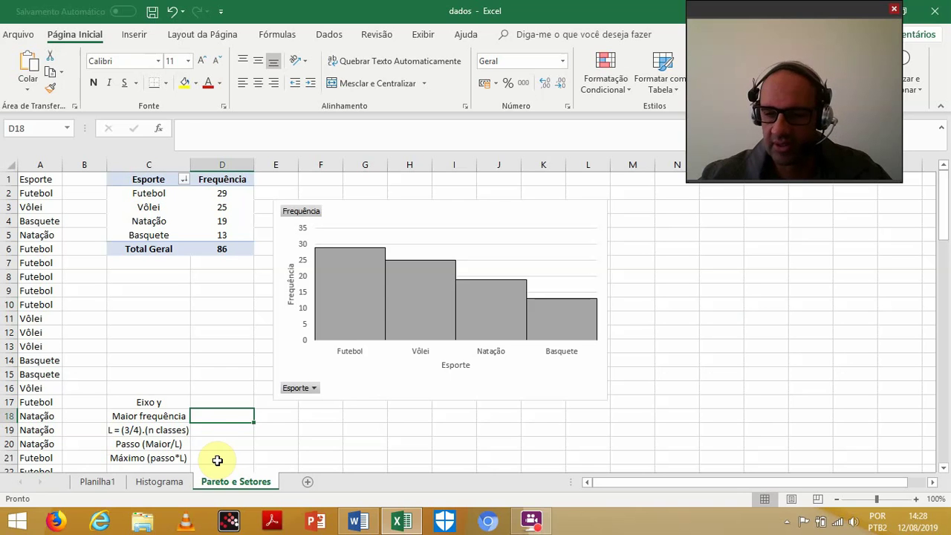
{"action": "type", "text": "29"}
{"action": "key", "text": "Return"}
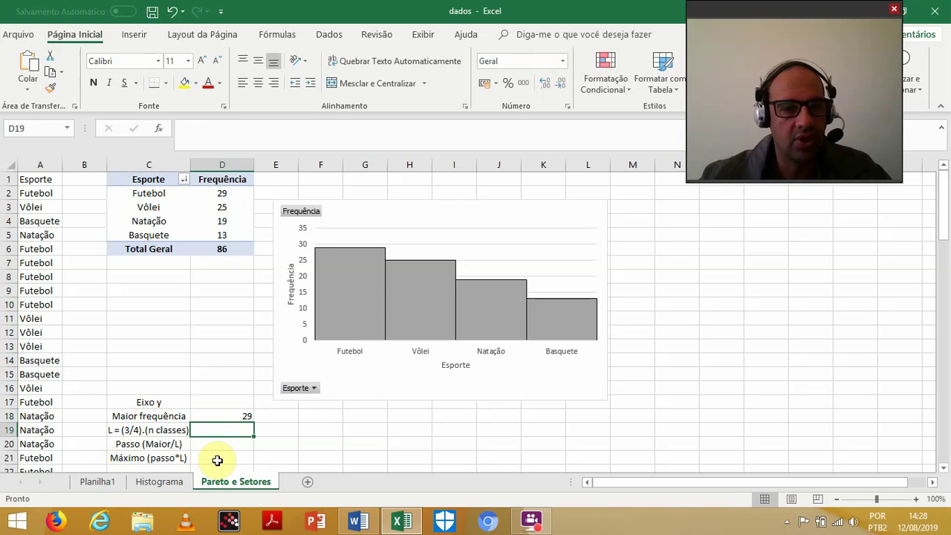
- Calculate L in cell D19 with the formula =(3/4)*4
{"action": "type", "text": "="}
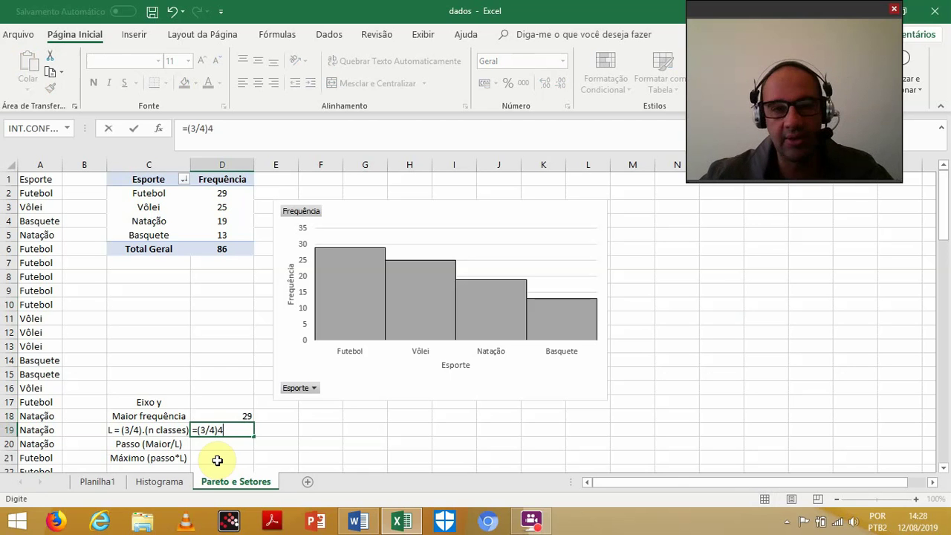
{"action": "type", "text": "(3/4)4"}
{"action": "key", "text": "Return"}
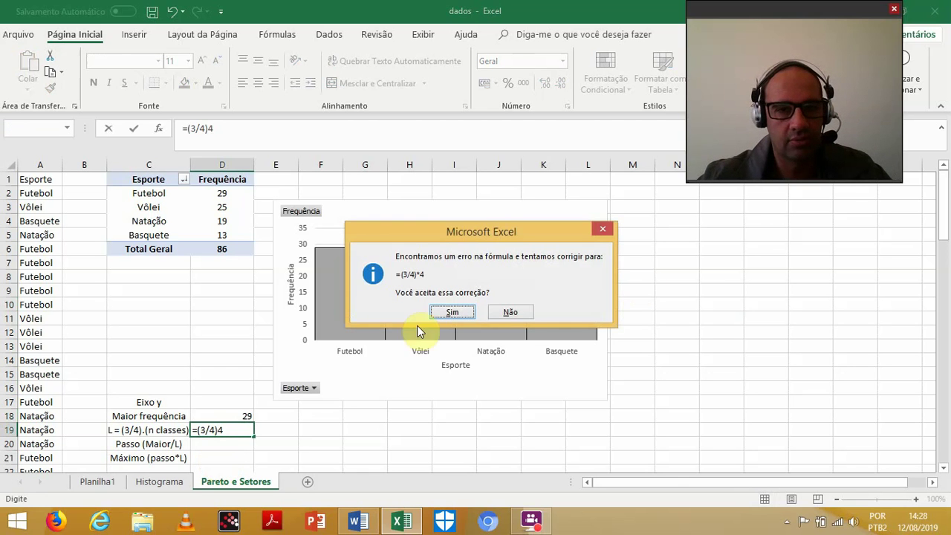
{"action": "left_click", "coordinate": [462, 316]}
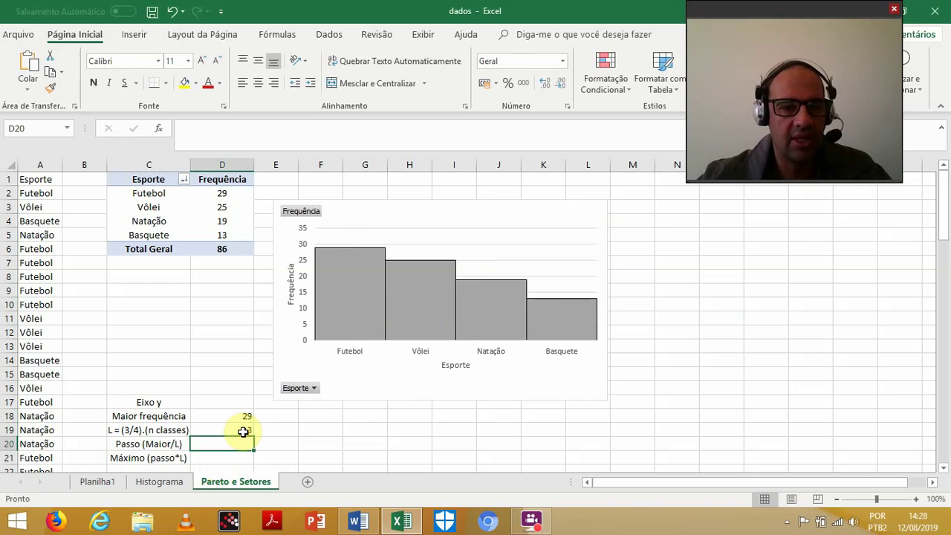
{"action": "left_click", "coordinate": [247, 433]}
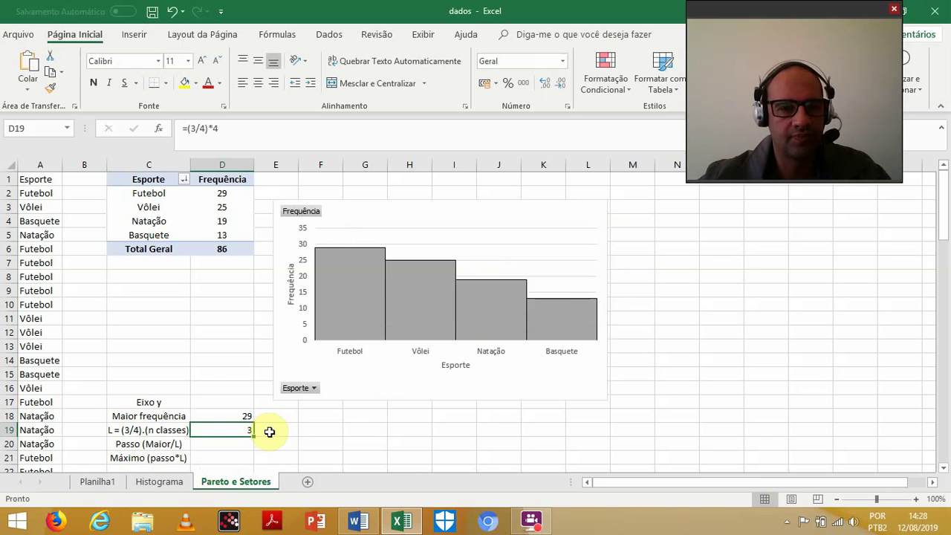
- Calculate the Passo in D20 with =D18/D19 and enter the rounded step 10 in E20
{"action": "left_click", "coordinate": [223, 447]}
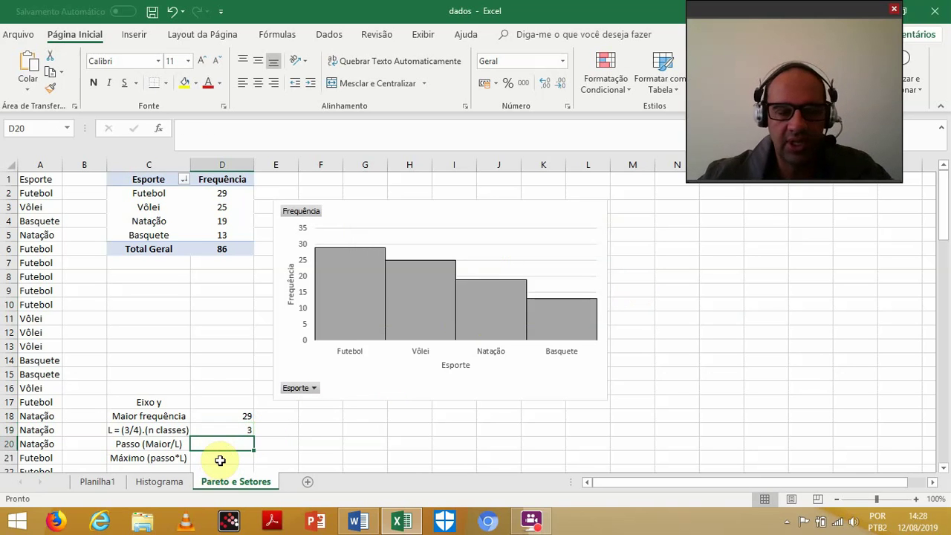
{"action": "type", "text": "="}
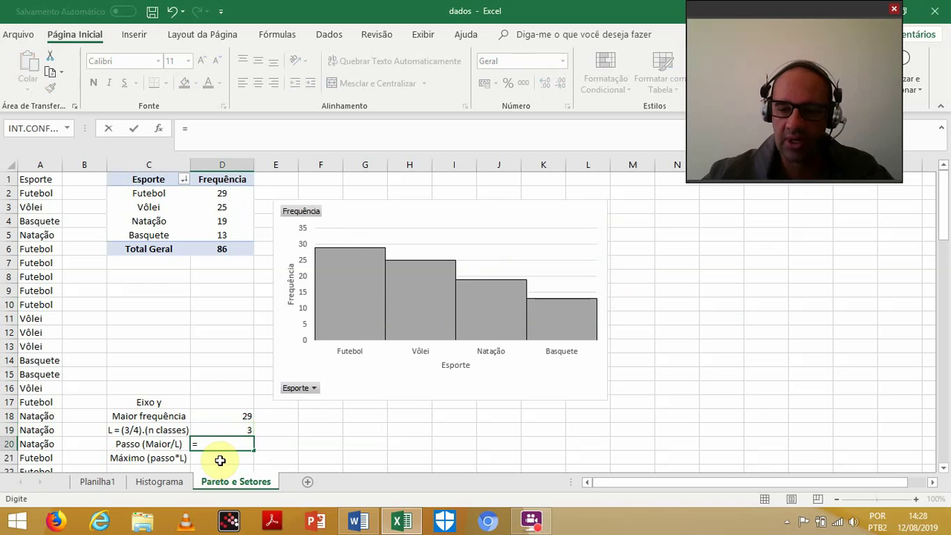
{"action": "left_click", "coordinate": [213, 416]}
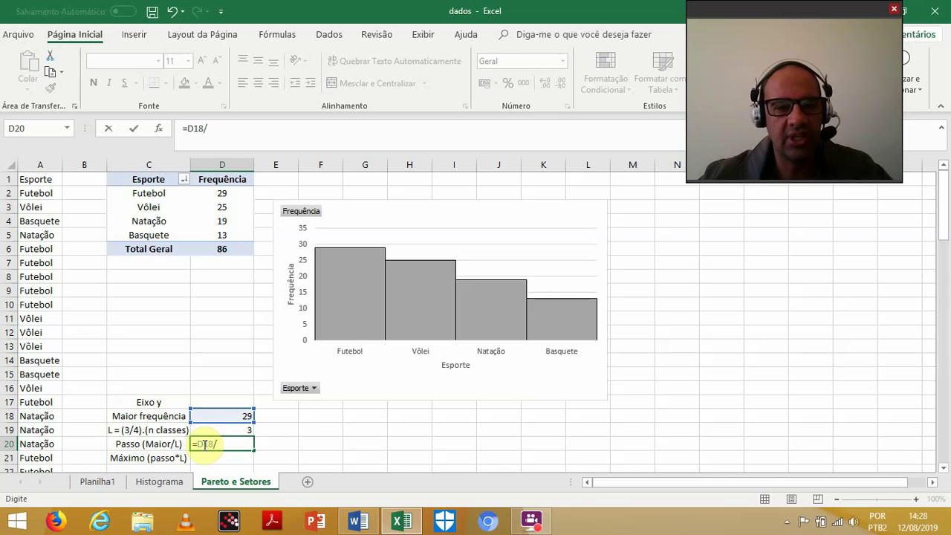
{"action": "left_click", "coordinate": [235, 430]}
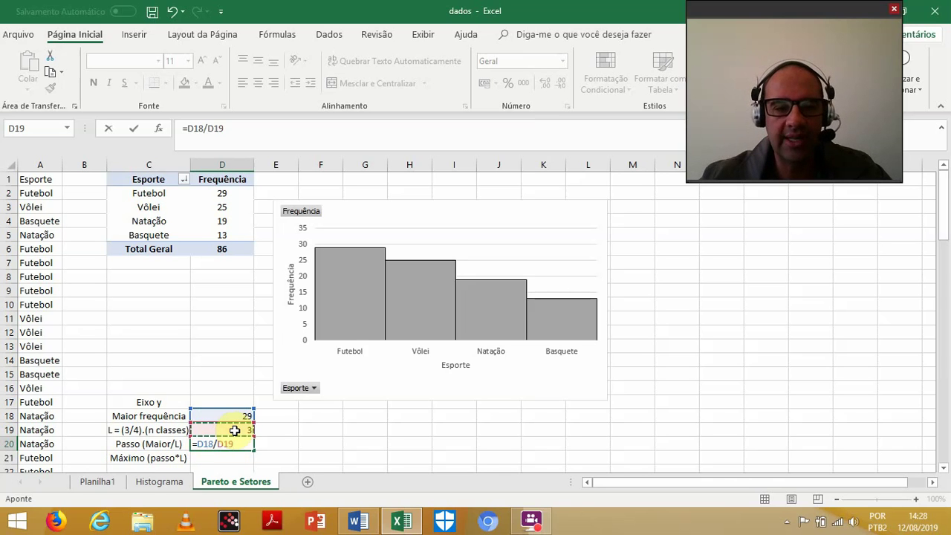
{"action": "key", "text": "Return"}
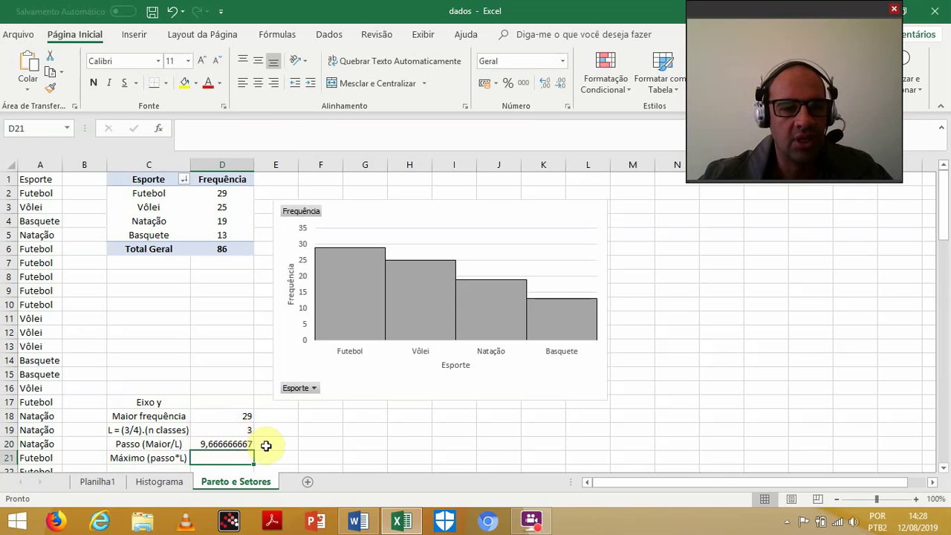
{"action": "left_click", "coordinate": [269, 444]}
{"action": "type", "text": "10"}
{"action": "key", "text": "Return"}
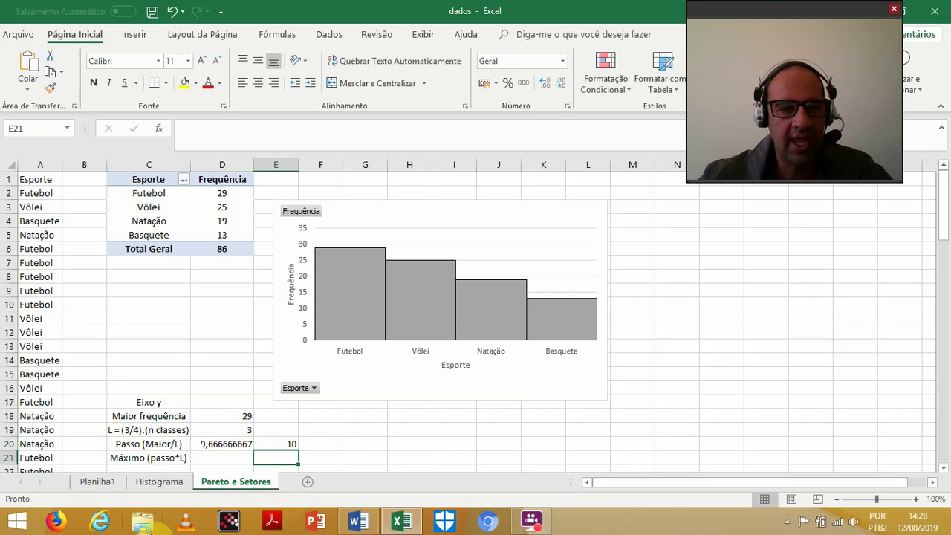
- Calculate the Máximo in cell D21 by multiplying the rounded step by L, using =E20*D19
{"action": "left_click", "coordinate": [226, 457]}
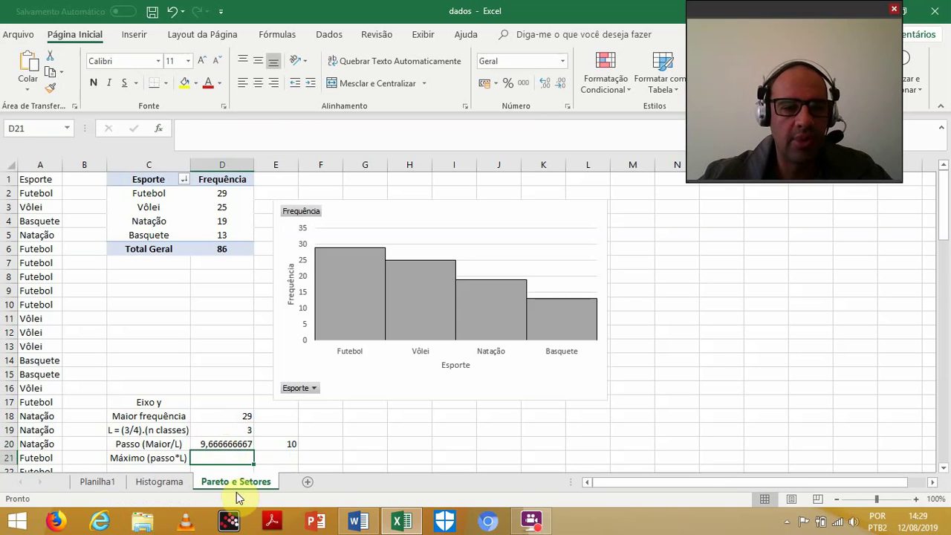
{"action": "type", "text": "="}
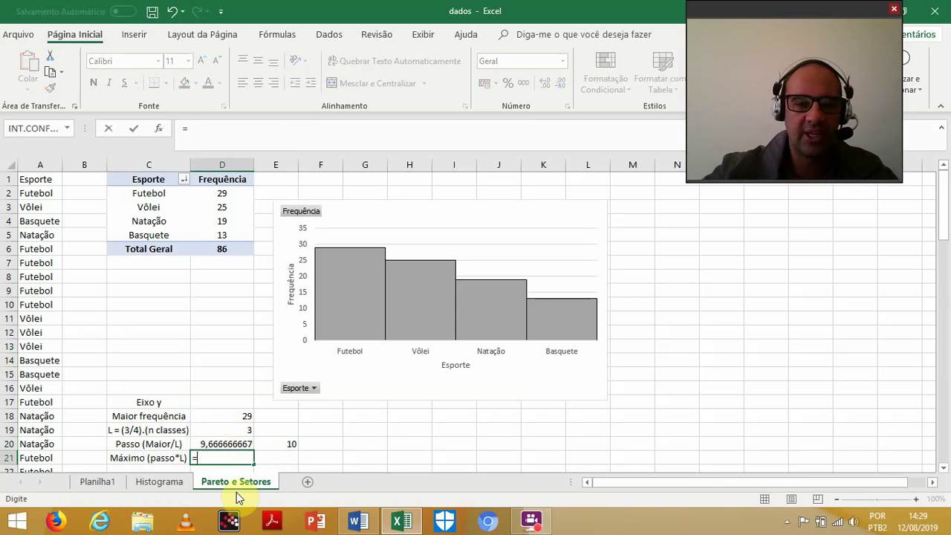
{"action": "left_click", "coordinate": [284, 443]}
{"action": "type", "text": "*"}
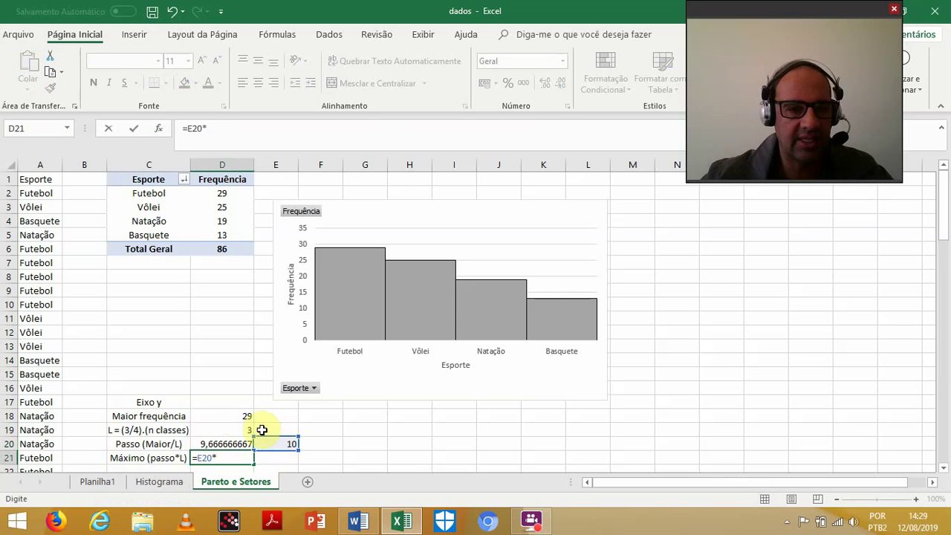
{"action": "left_click", "coordinate": [238, 429]}
{"action": "key", "text": "Return"}
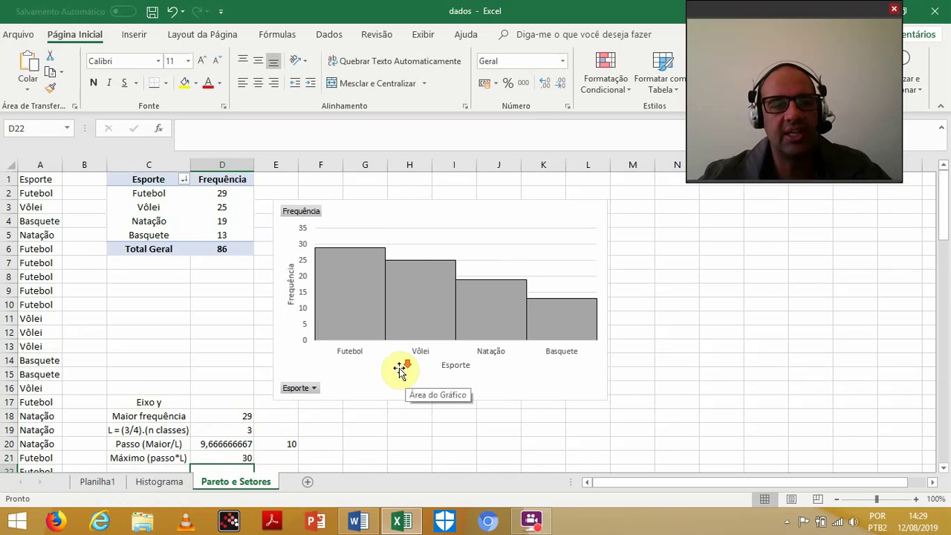
{"action": "scroll", "coordinate": [397, 369], "scroll_direction": "down", "scroll_amount": 1}
{"action": "scroll", "coordinate": [357, 342], "scroll_direction": "up", "scroll_amount": 1}
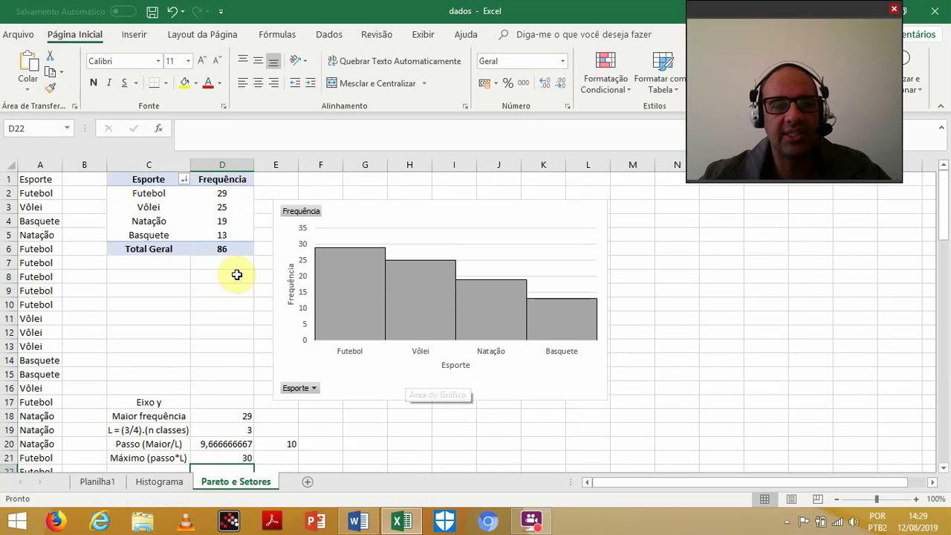
- Set the sports chart's vertical axis to minimum 0, maximum 30 and major unit 10, and move the chart slightly away from the table
{"action": "double_click", "coordinate": [305, 282]}
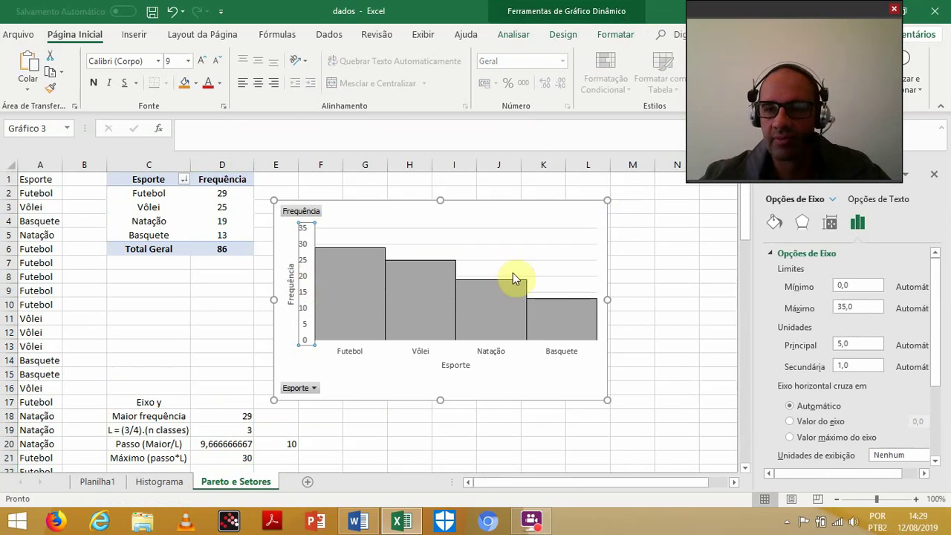
{"action": "left_click", "coordinate": [867, 285]}
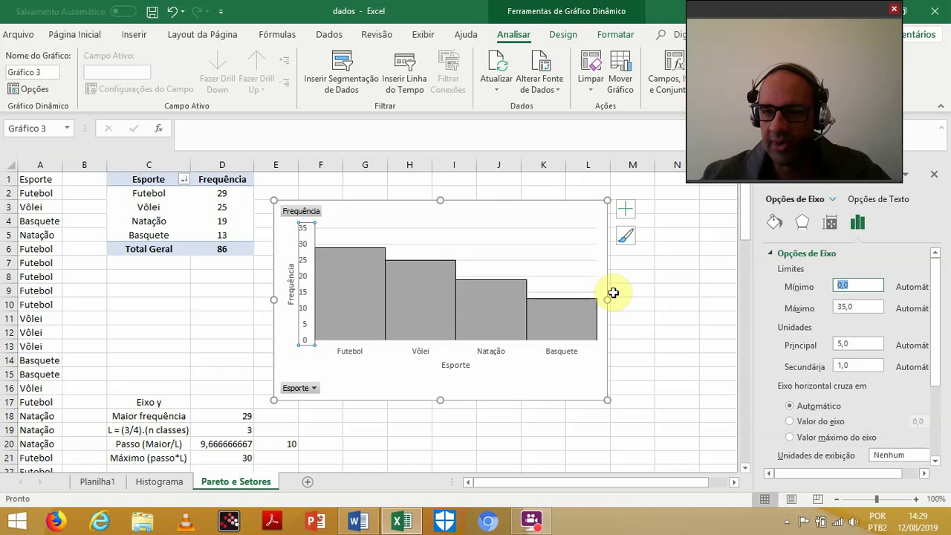
{"action": "type", "text": "0"}
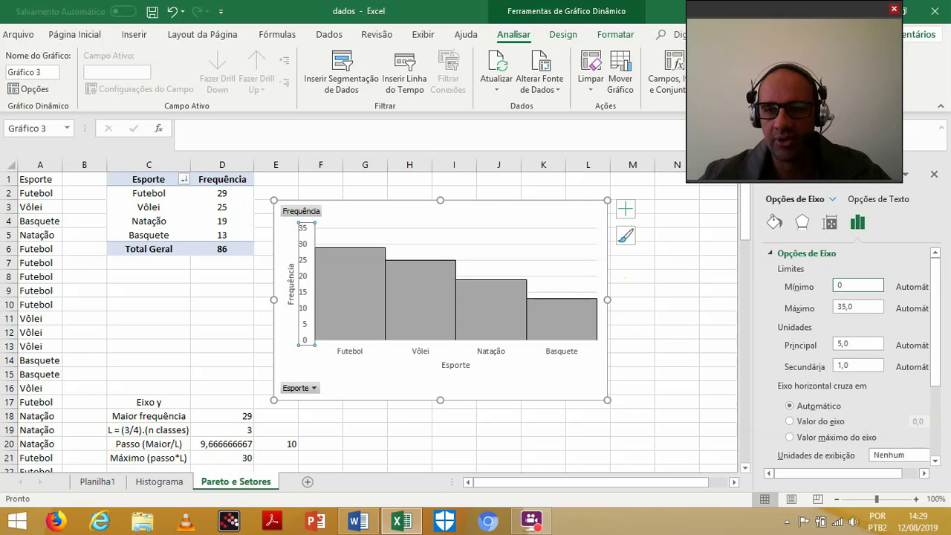
{"action": "left_click", "coordinate": [862, 305]}
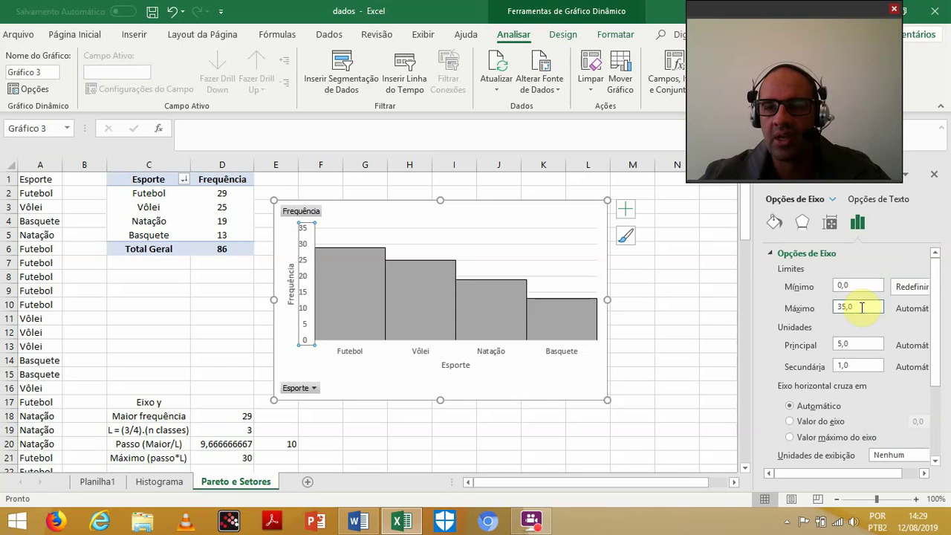
{"action": "type", "text": "3"}
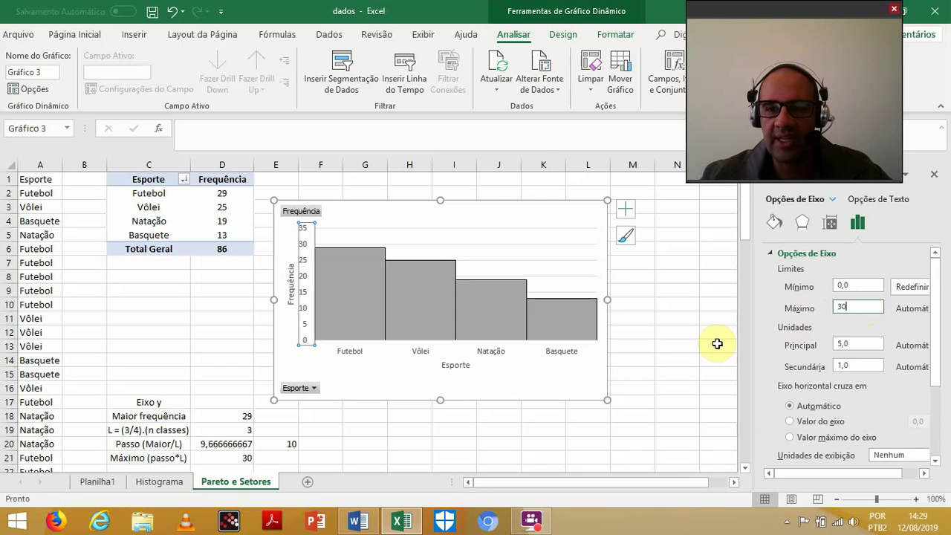
{"action": "type", "text": "0"}
{"action": "left_click", "coordinate": [852, 344]}
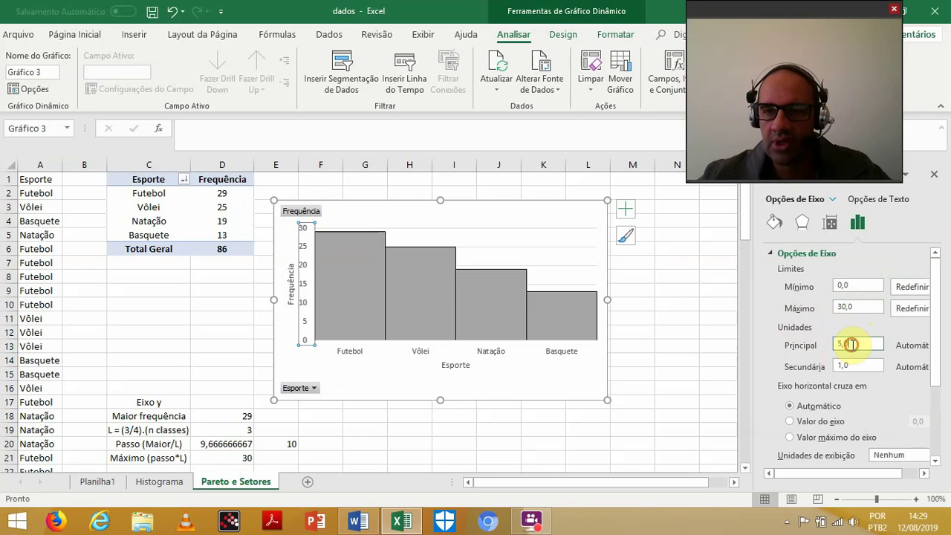
{"action": "type", "text": "10"}
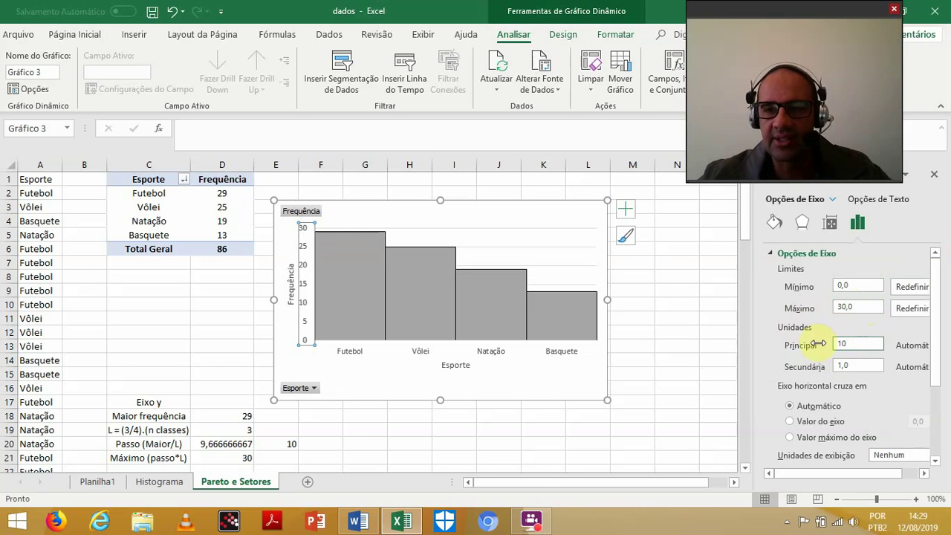
{"action": "left_click", "coordinate": [869, 365]}
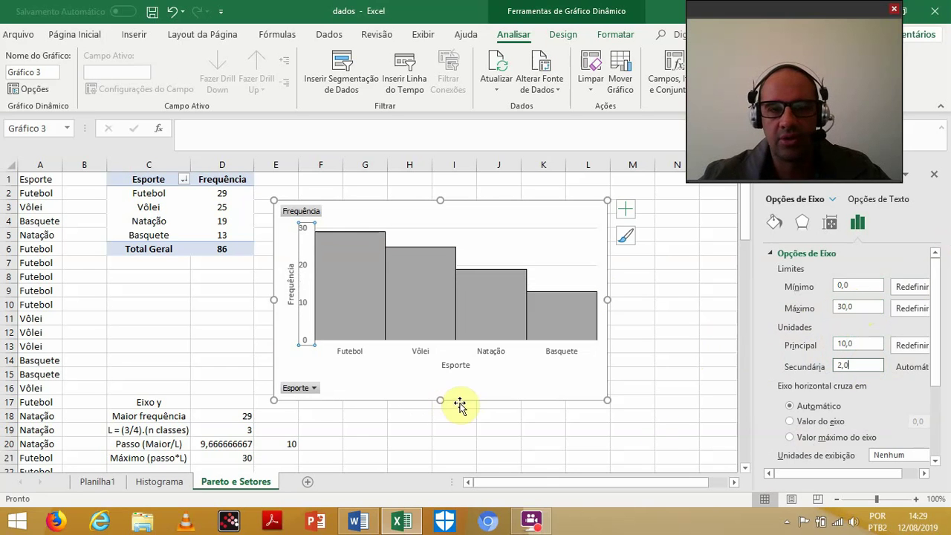
{"action": "left_click", "coordinate": [505, 399]}
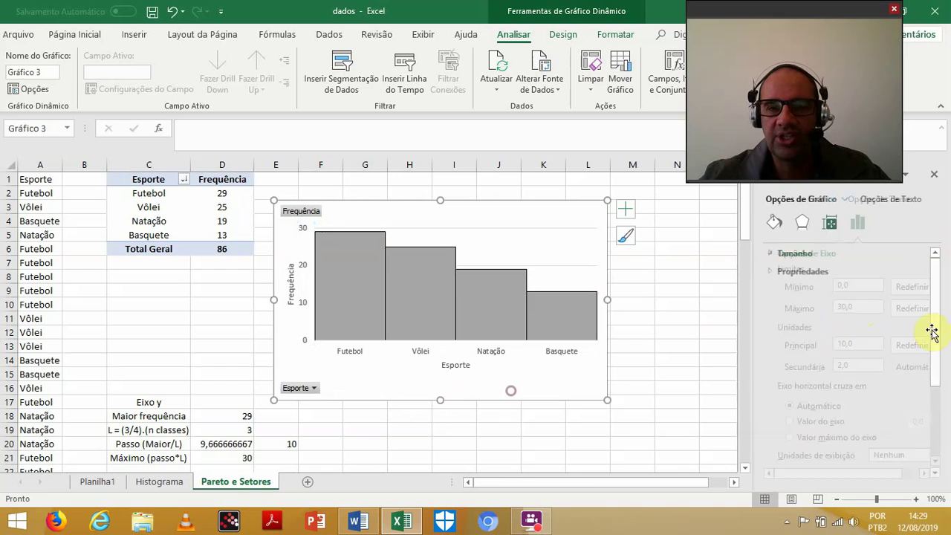
{"action": "left_click", "coordinate": [934, 173]}
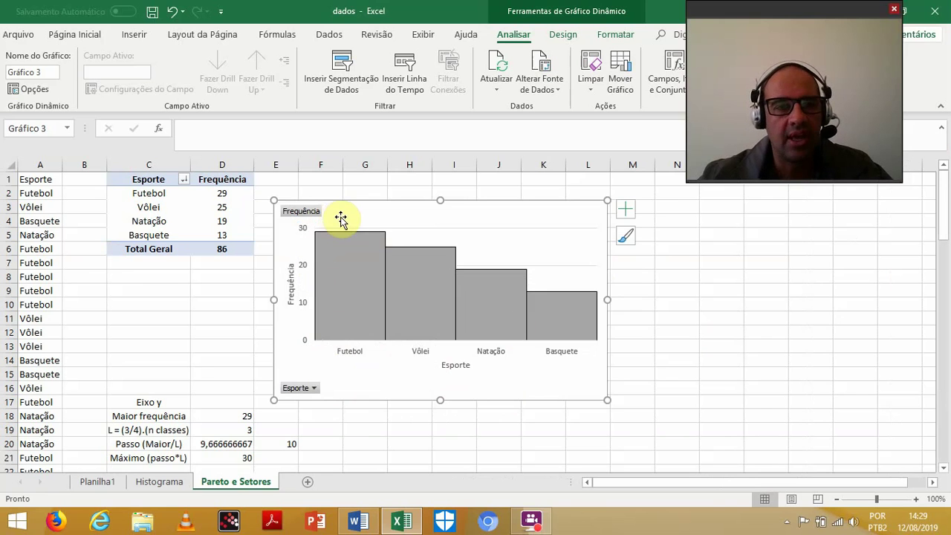
{"action": "left_click_drag", "start_coordinate": [340, 218], "coordinate": [382, 202]}
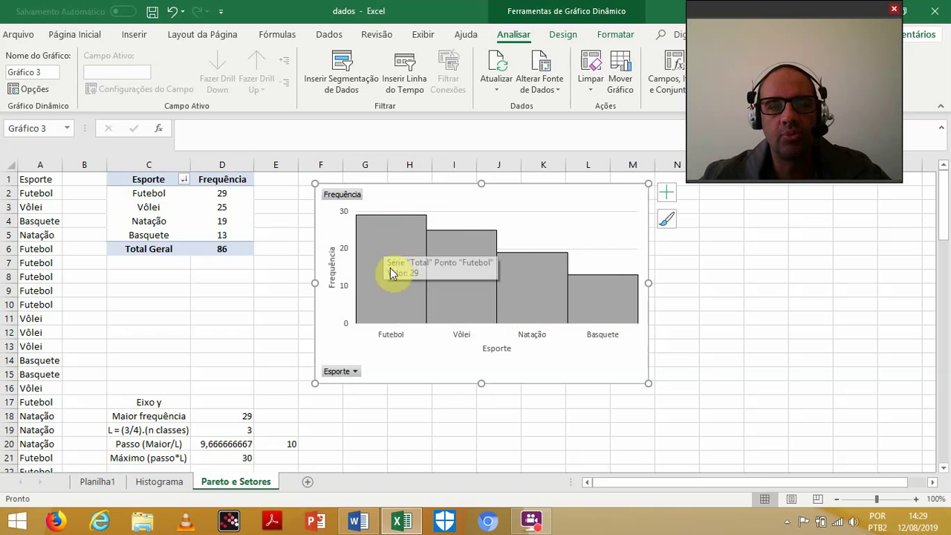
- Compare the column order of the sports Pareto chart with that of the weight histogram on the Histograma sheet
{"action": "mouse_move", "coordinate": [416, 256]}
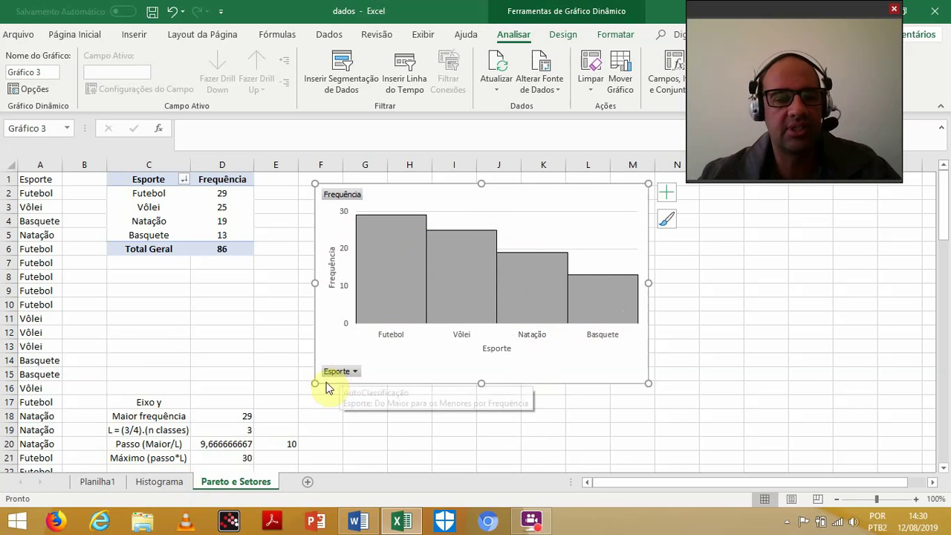
{"action": "left_click", "coordinate": [157, 485]}
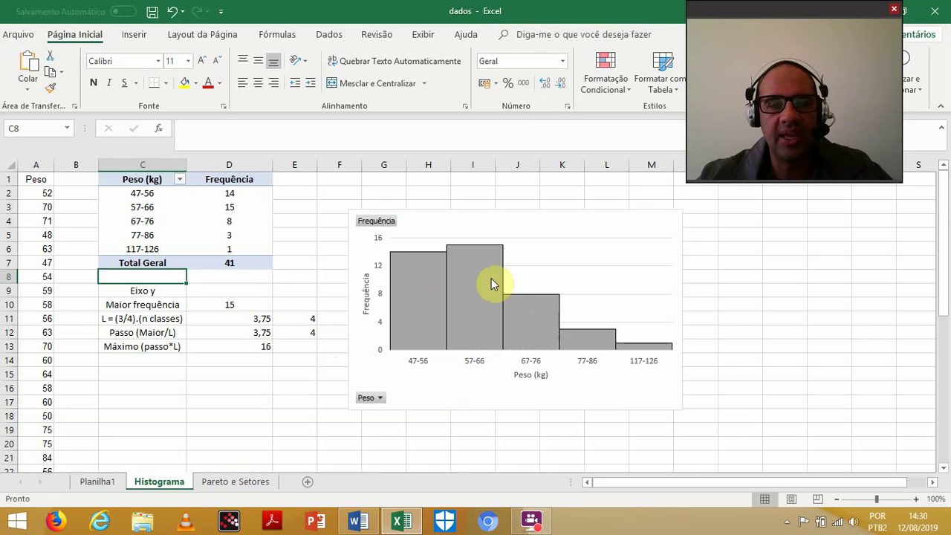
{"action": "mouse_move", "coordinate": [442, 297]}
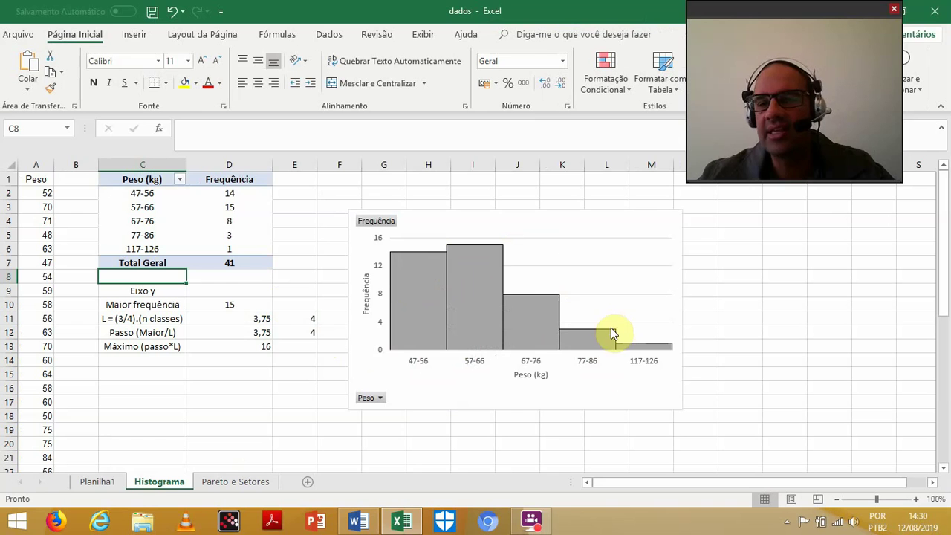
{"action": "mouse_move", "coordinate": [614, 333]}
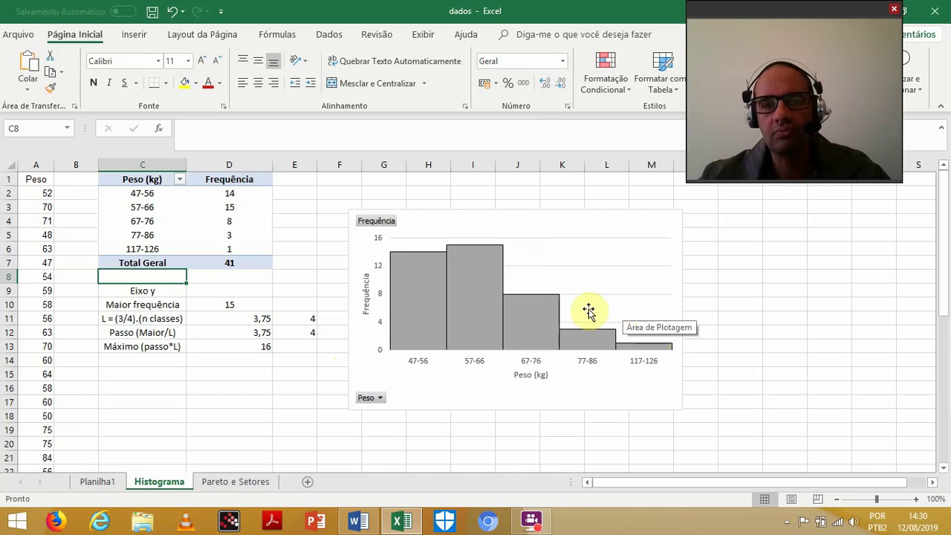
{"action": "mouse_move", "coordinate": [476, 254]}
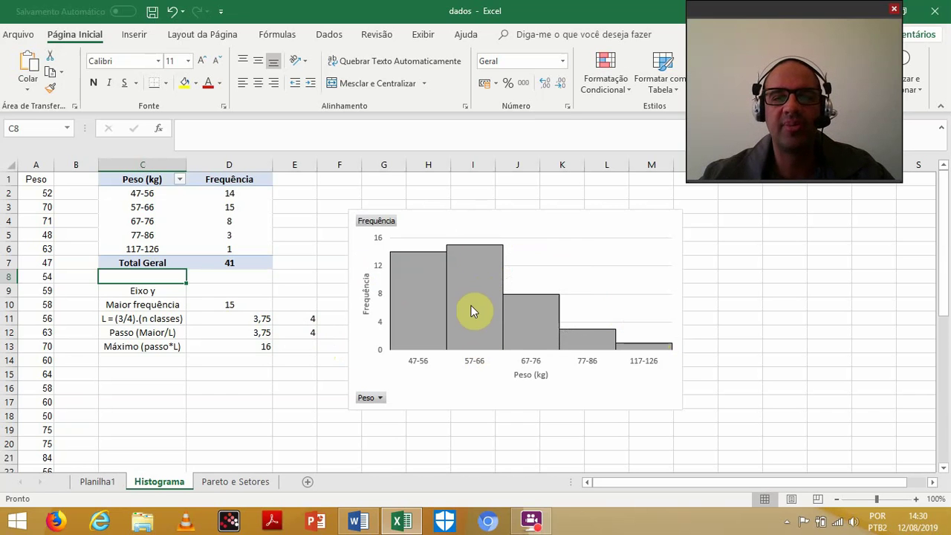
{"action": "mouse_move", "coordinate": [471, 306]}
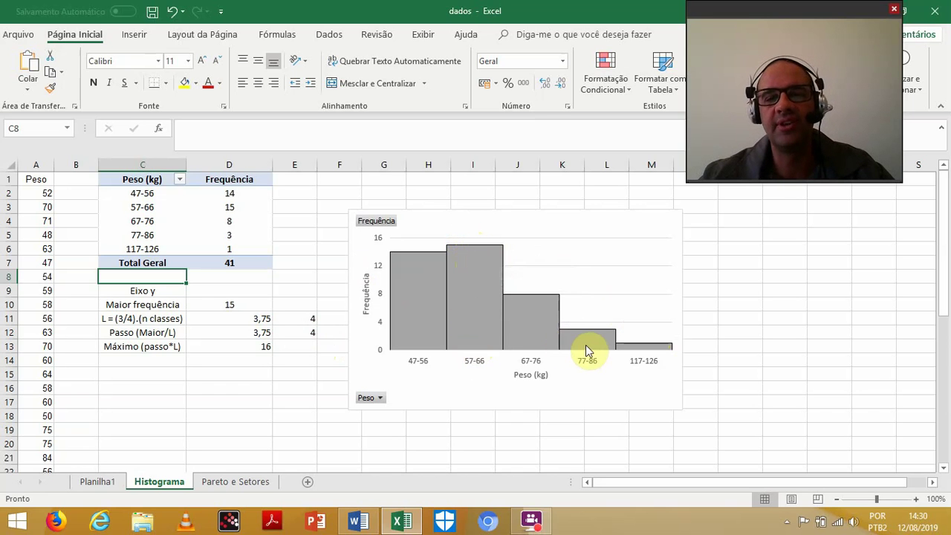
- Return to the Pareto e Setores sheet and move the sports column chart slightly up to the first row
{"action": "mouse_move", "coordinate": [587, 346]}
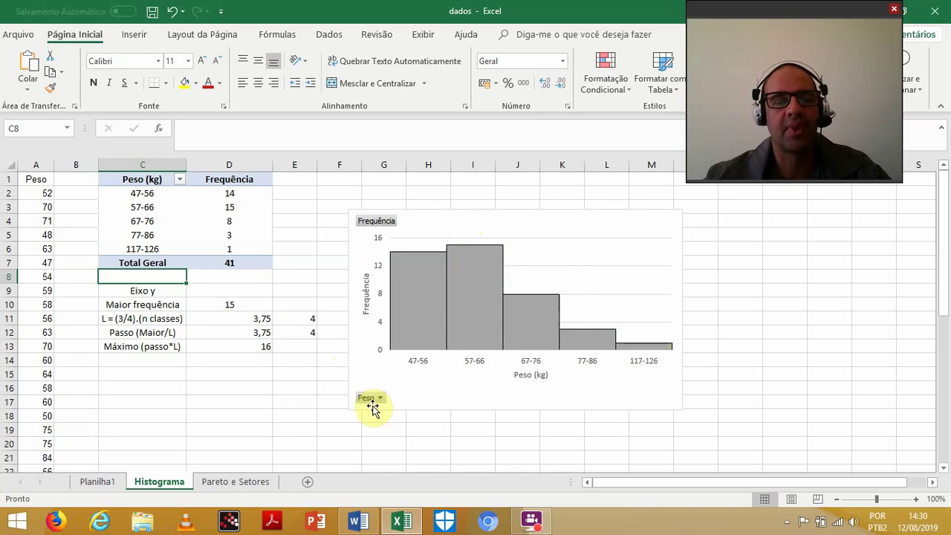
{"action": "left_click", "coordinate": [236, 481]}
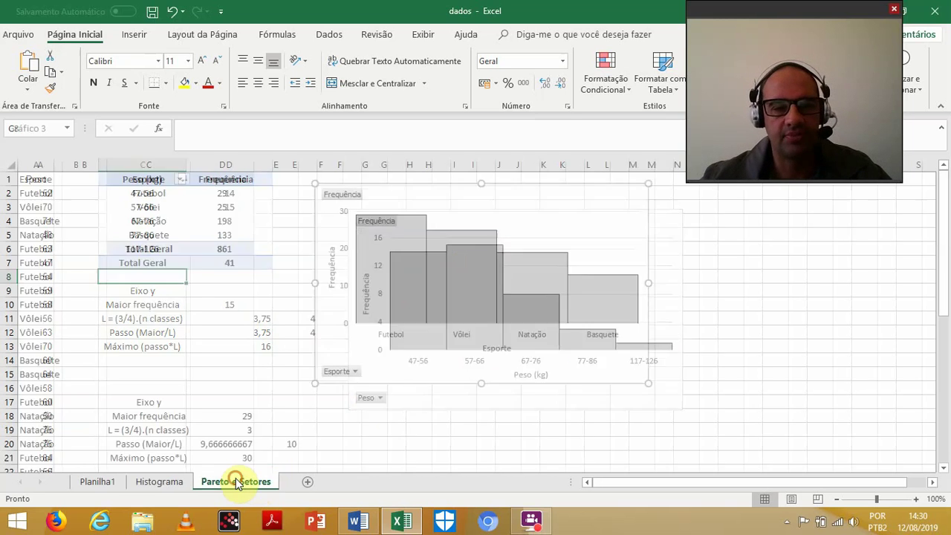
{"action": "left_click_drag", "start_coordinate": [407, 175], "coordinate": [406, 178]}
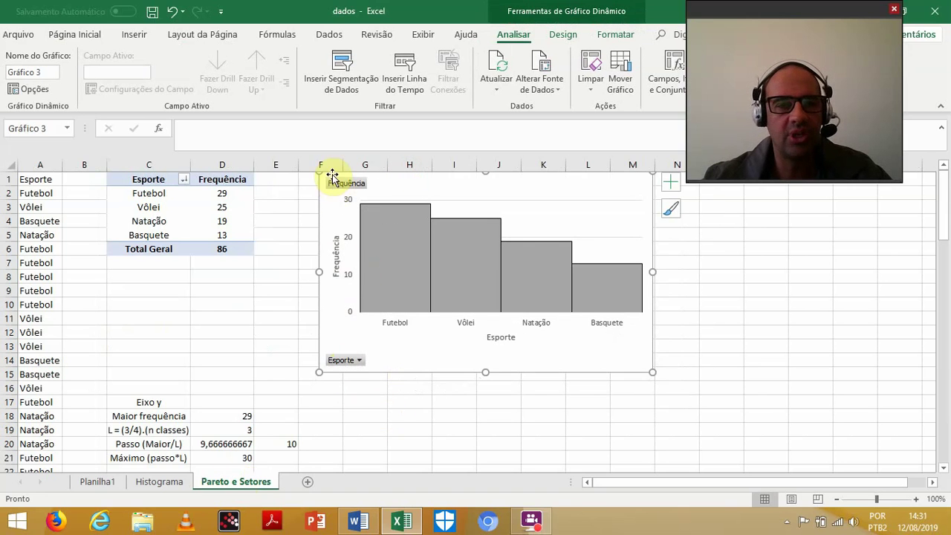
{"action": "left_click", "coordinate": [160, 320]}
{"action": "left_click", "coordinate": [178, 277]}
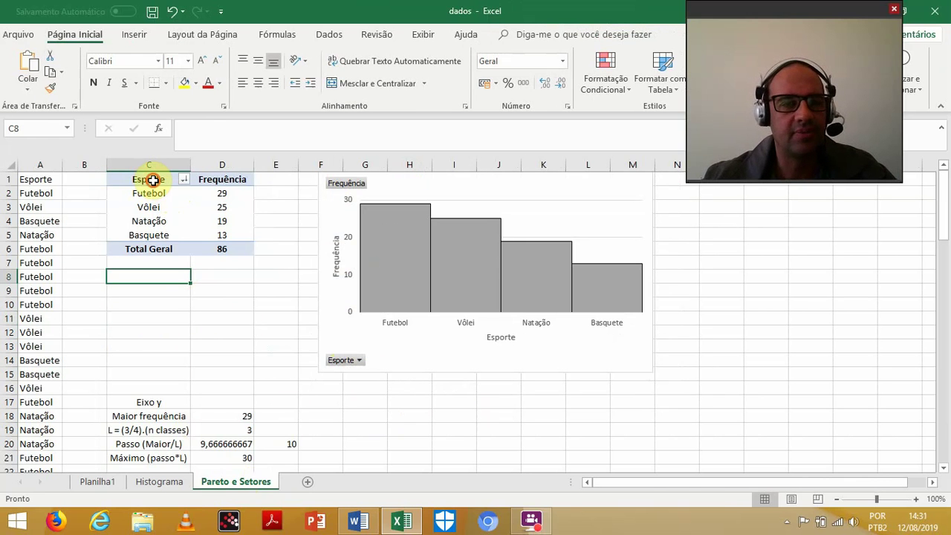
- Copy the sports frequency table without its Total Geral row (C1:D5) and paste it at C9
{"action": "left_click_drag", "start_coordinate": [152, 179], "coordinate": [234, 230]}
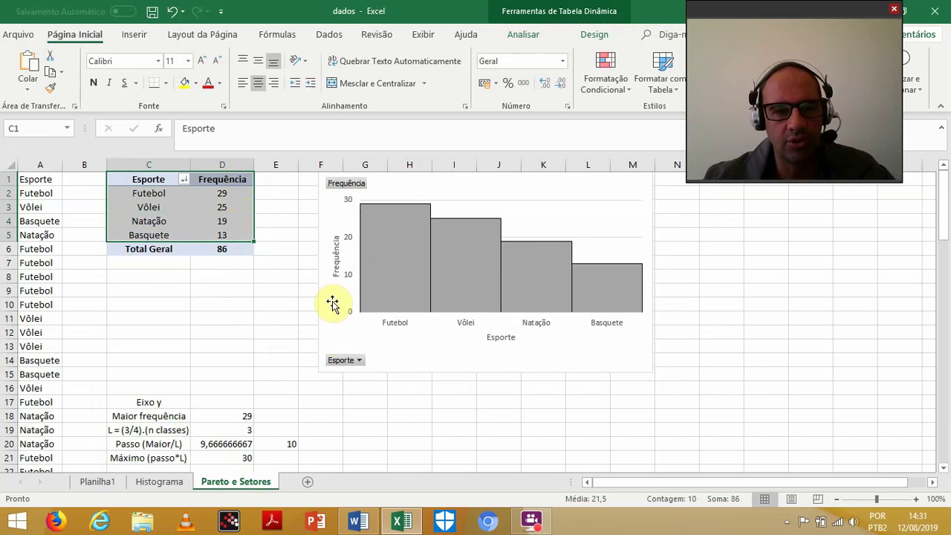
{"action": "key", "text": "ctrl+c"}
{"action": "left_click", "coordinate": [159, 291]}
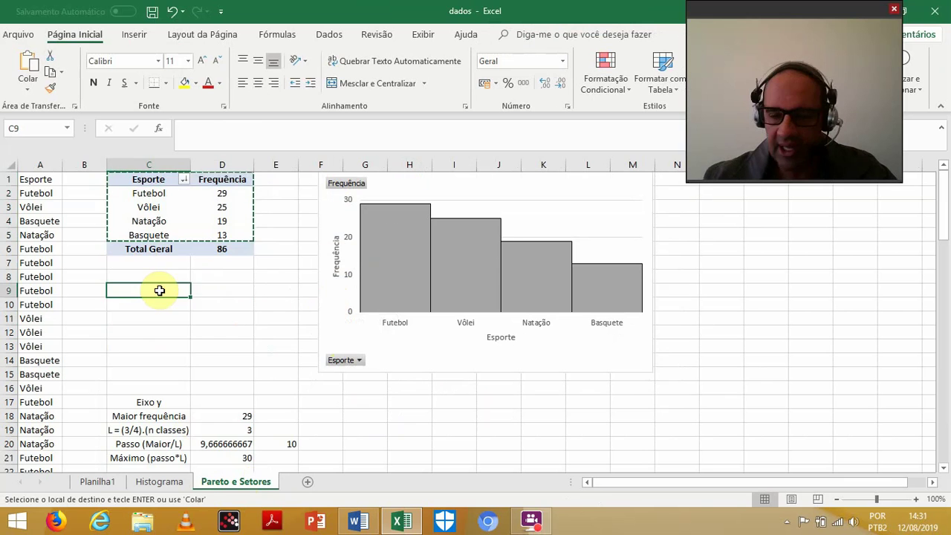
{"action": "key", "text": "ctrl+v"}
{"action": "left_click", "coordinate": [160, 304]}
{"action": "left_click", "coordinate": [178, 364]}
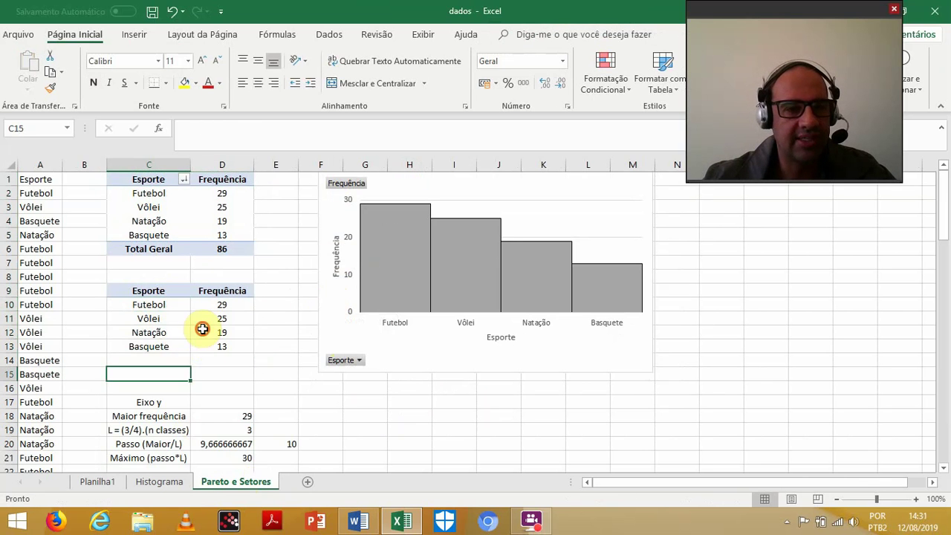
{"action": "left_click", "coordinate": [172, 333]}
{"action": "left_click", "coordinate": [166, 363]}
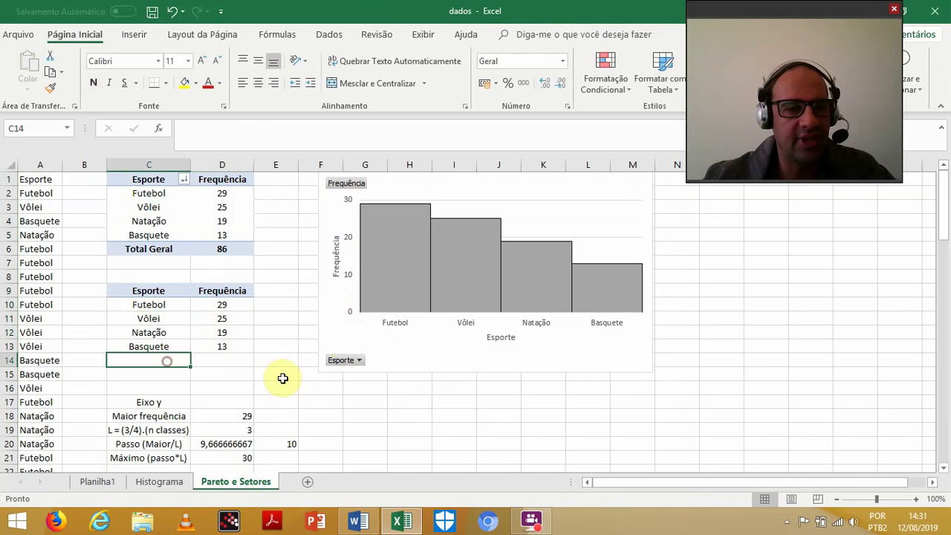
{"action": "left_click", "coordinate": [169, 319]}
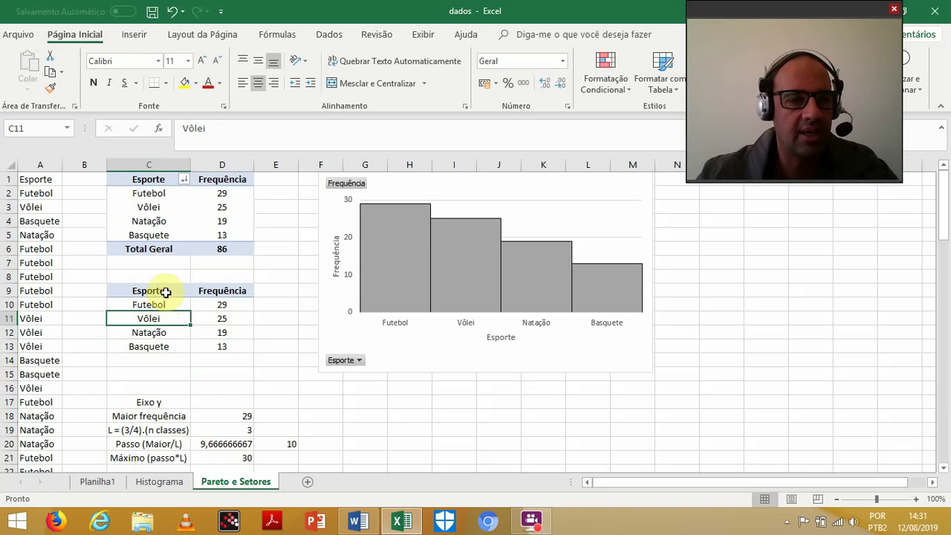
{"action": "left_click", "coordinate": [209, 319]}
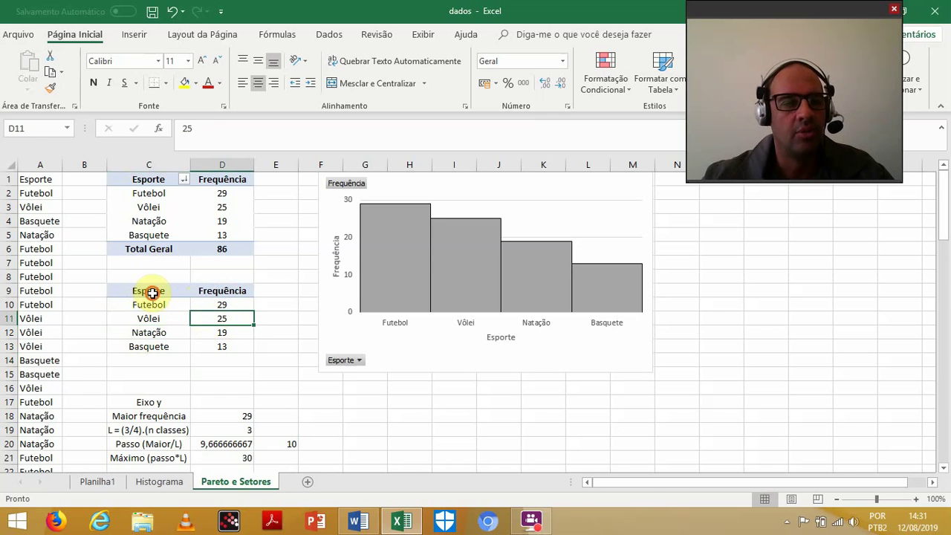
{"action": "left_click_drag", "start_coordinate": [149, 290], "coordinate": [209, 340]}
{"action": "left_click", "coordinate": [220, 318]}
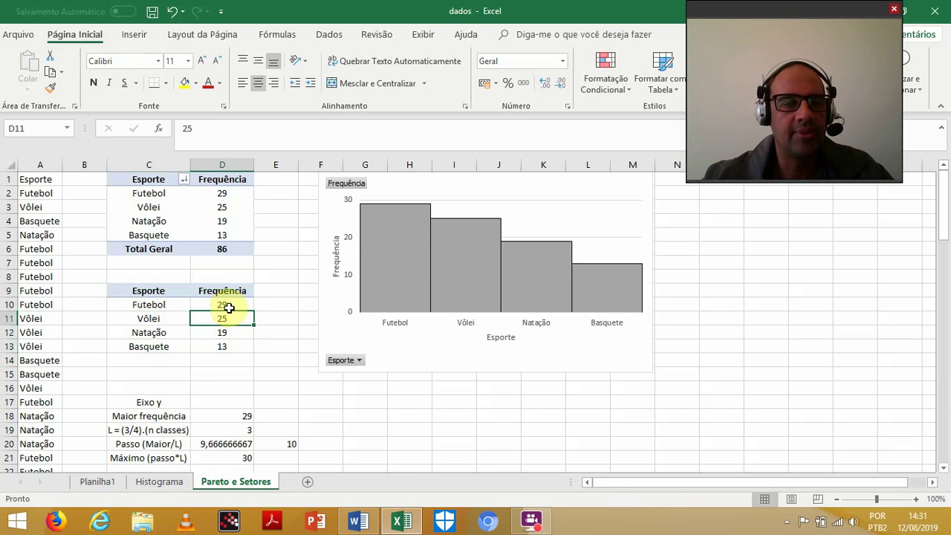
- Sort the copied sports rows C10:D13 by frequency from smallest to largest
{"action": "left_click_drag", "start_coordinate": [794, 13], "coordinate": [739, 13]}
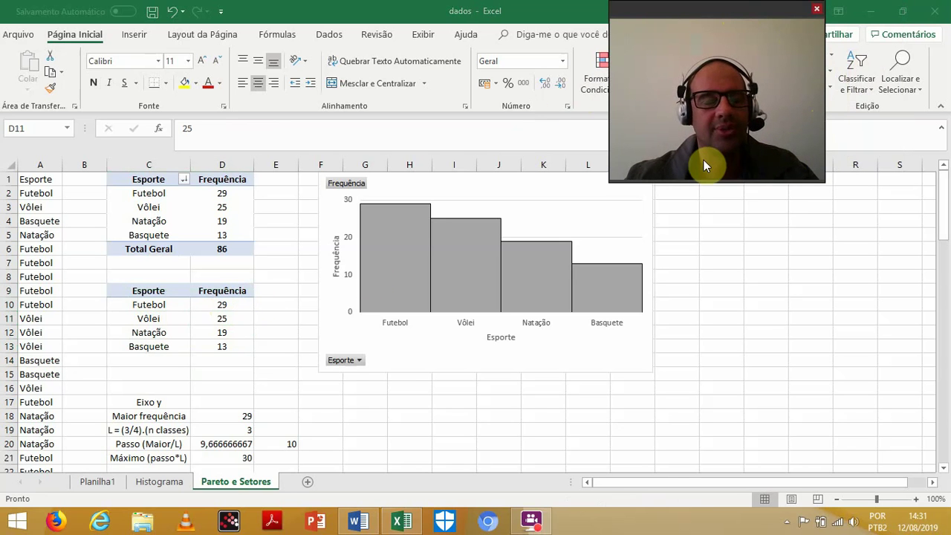
{"action": "left_click", "coordinate": [224, 315]}
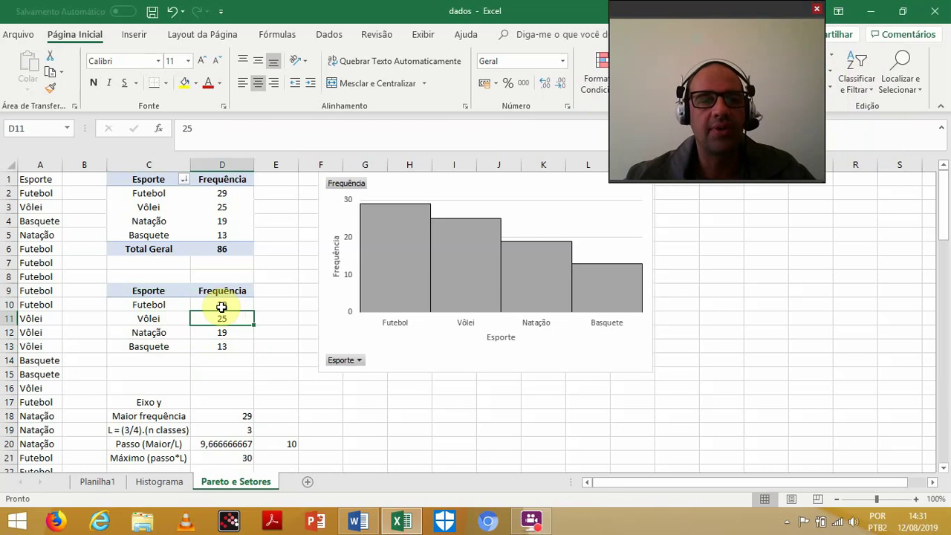
{"action": "left_click_drag", "start_coordinate": [228, 306], "coordinate": [157, 349]}
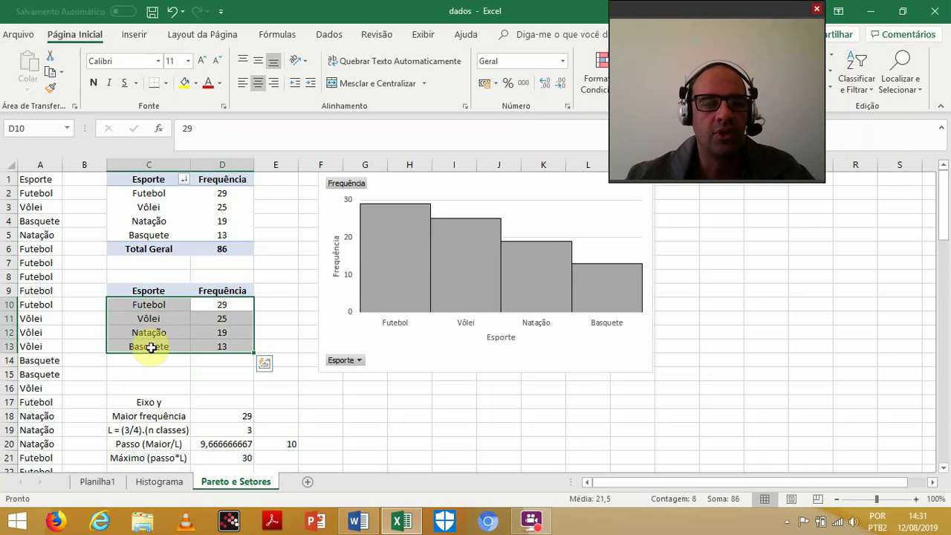
{"action": "left_click", "coordinate": [860, 89]}
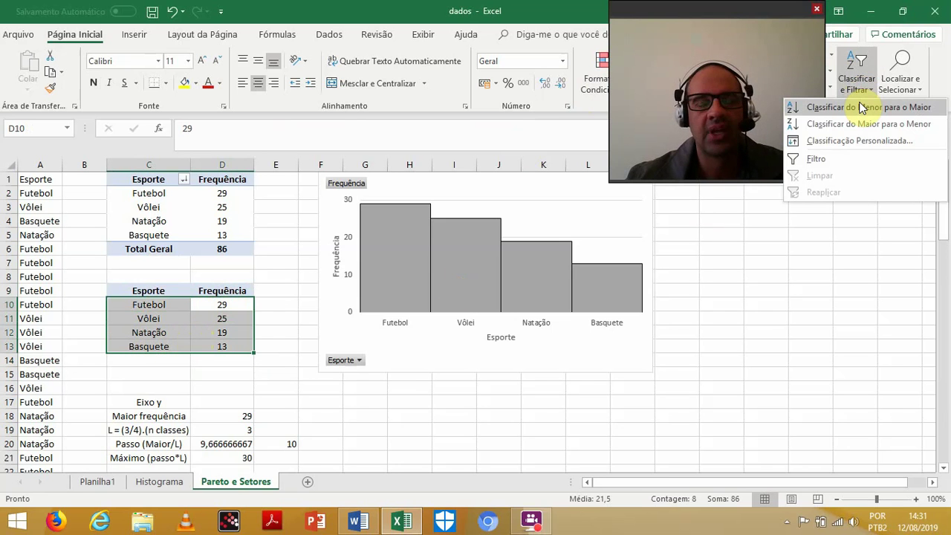
{"action": "left_click", "coordinate": [862, 109]}
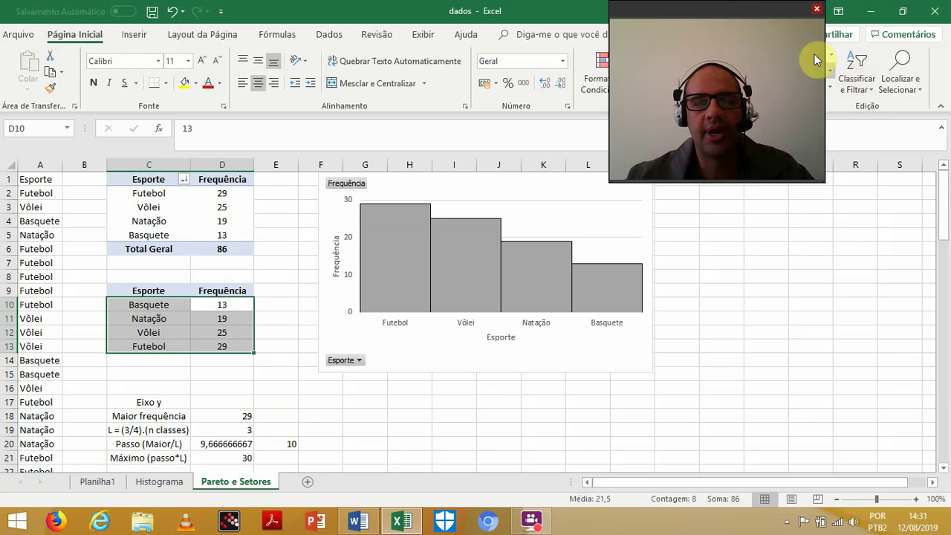
{"action": "left_click_drag", "start_coordinate": [729, 12], "coordinate": [850, 11]}
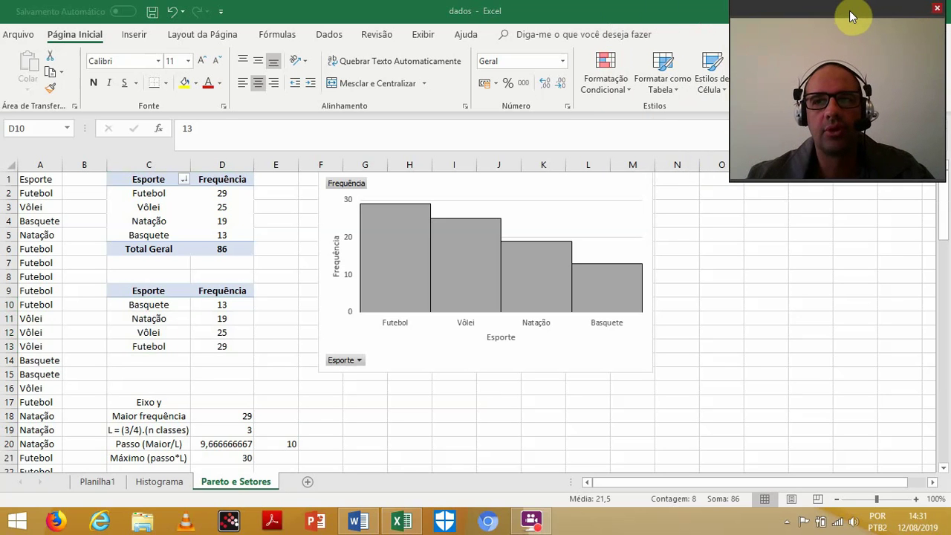
- Insert a 2D pie chart from the sorted sports table C9:D13
{"action": "left_click", "coordinate": [211, 350]}
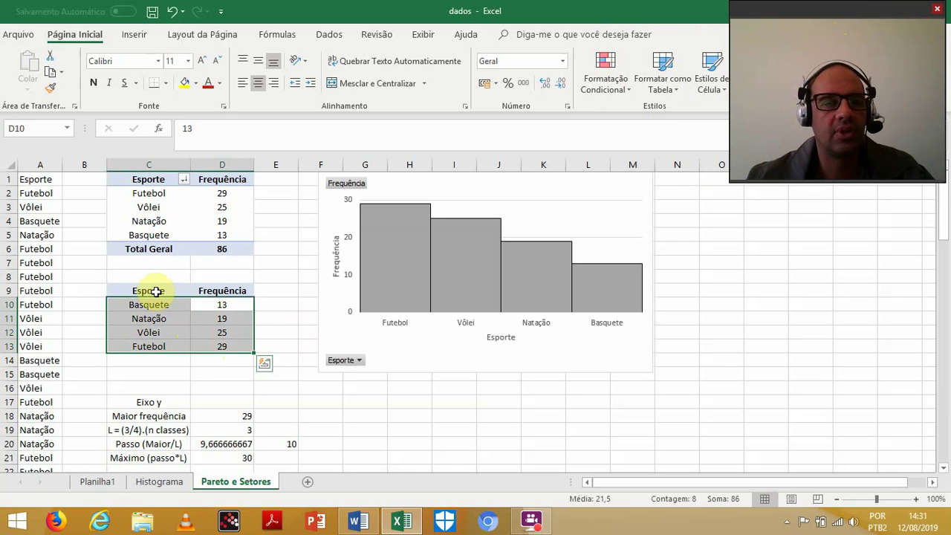
{"action": "left_click_drag", "start_coordinate": [154, 291], "coordinate": [223, 347]}
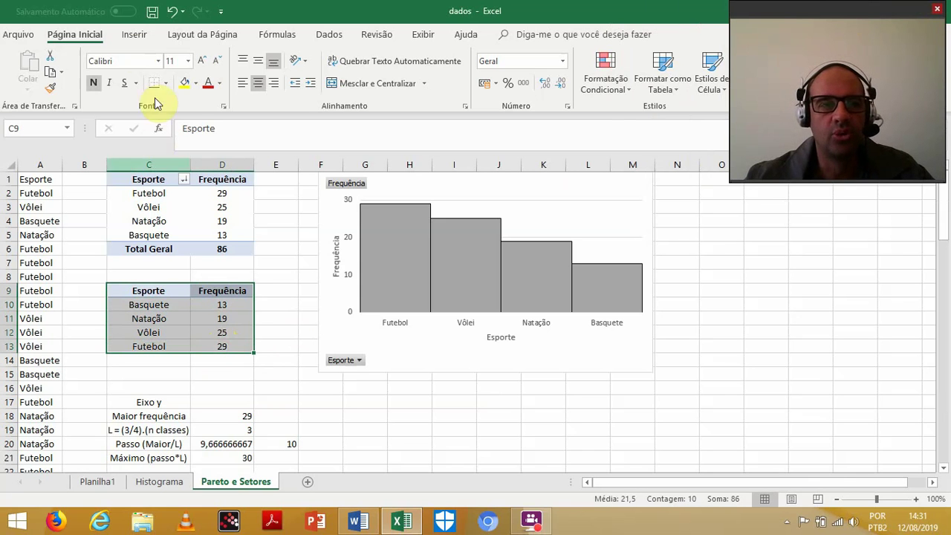
{"action": "left_click", "coordinate": [133, 35]}
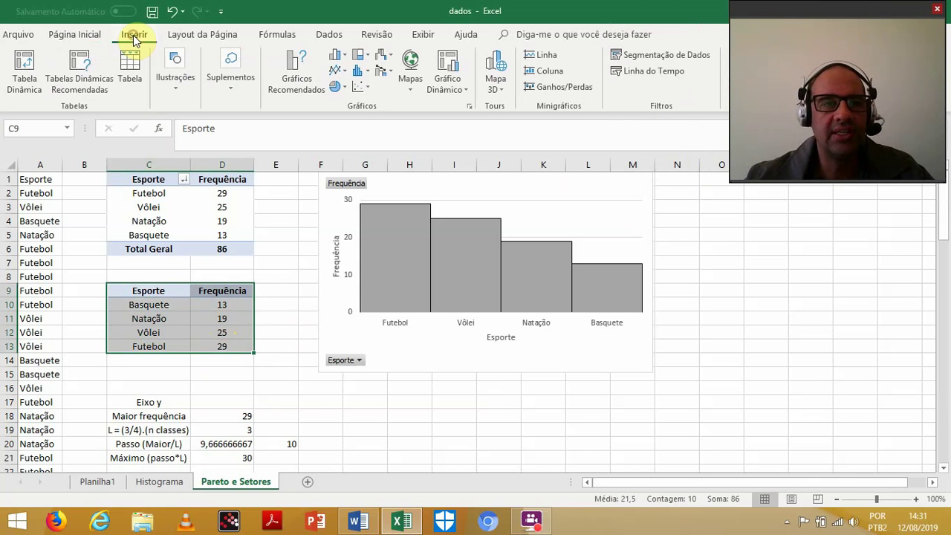
{"action": "left_click", "coordinate": [344, 87]}
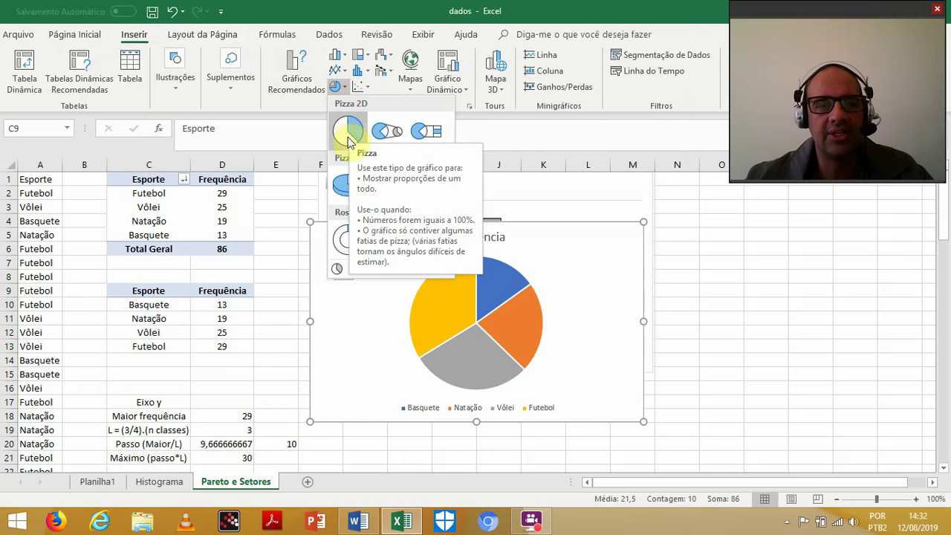
{"action": "left_click", "coordinate": [340, 185]}
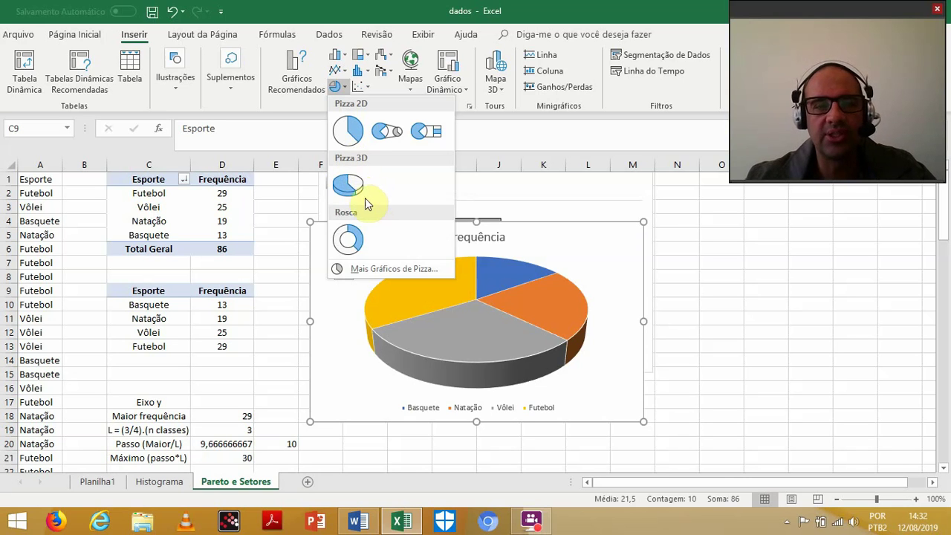
{"action": "left_click", "coordinate": [350, 133]}
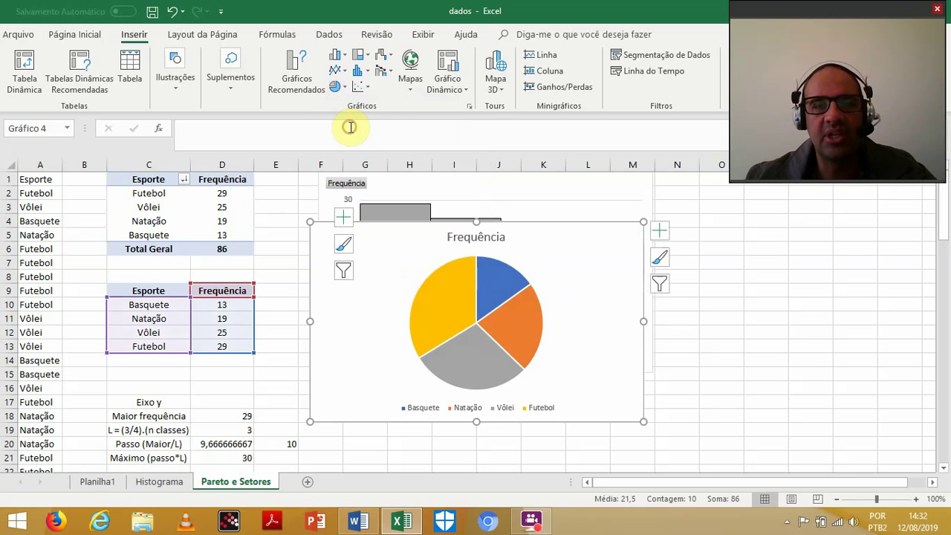
- Move the pie chart away from the table and apply the quick layout with sport names and percentages inside the slices
{"action": "left_click_drag", "start_coordinate": [346, 248], "coordinate": [439, 288]}
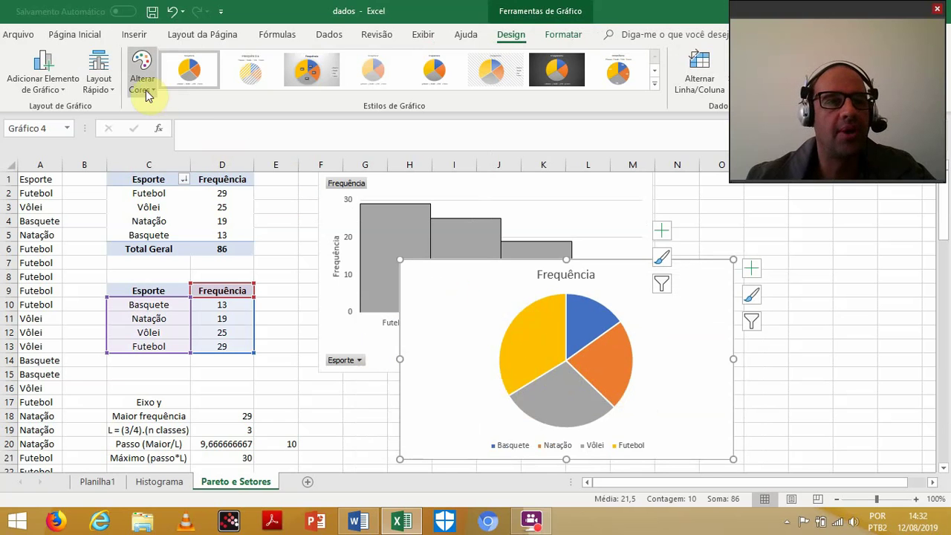
{"action": "left_click", "coordinate": [108, 91]}
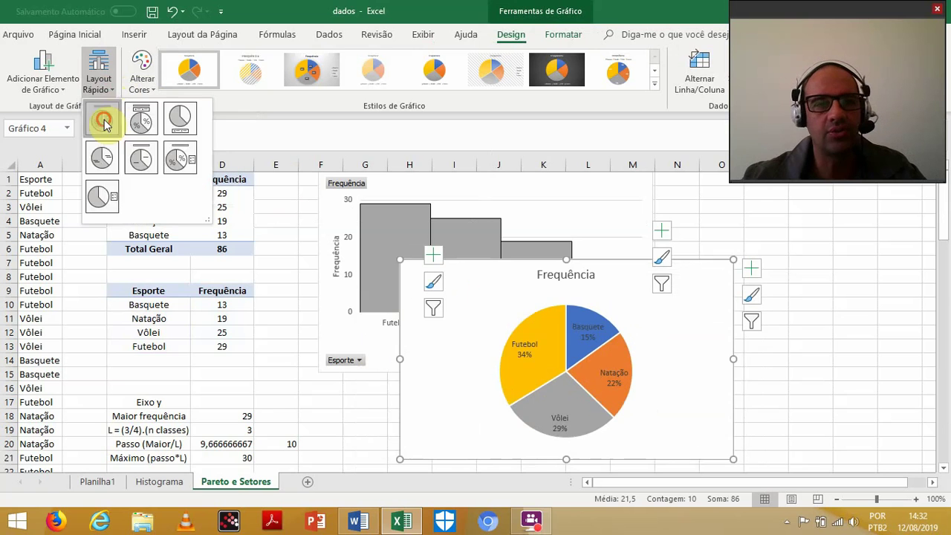
{"action": "left_click", "coordinate": [103, 121]}
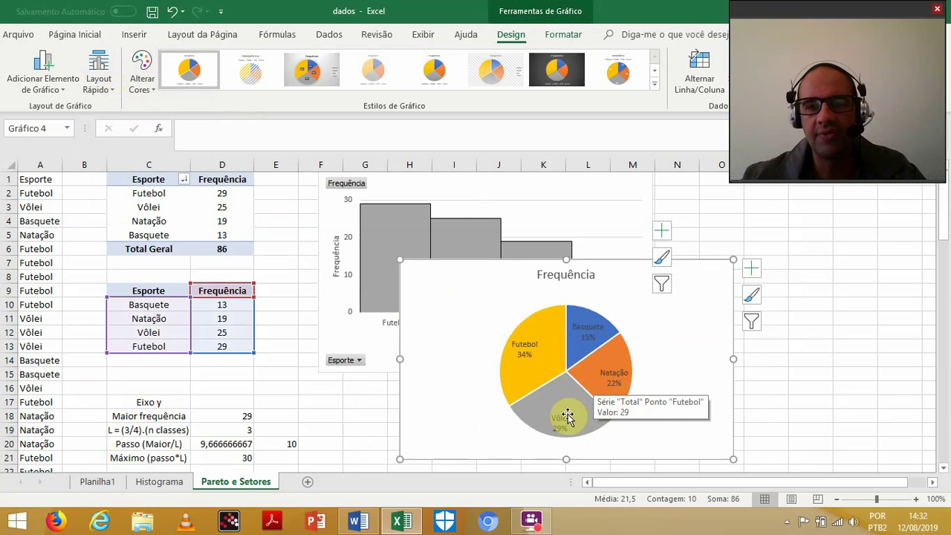
- Change the pie chart's title to Esporte
{"action": "left_click", "coordinate": [572, 276]}
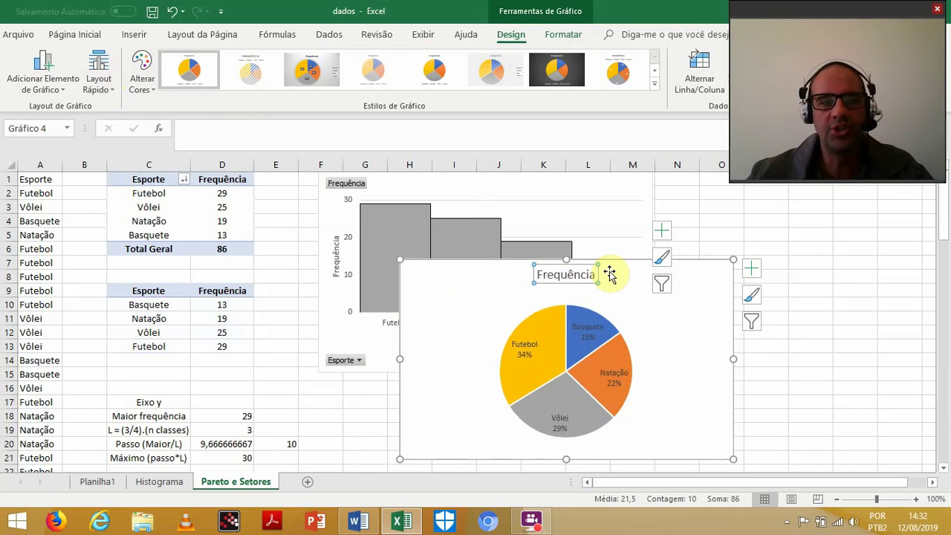
{"action": "type", "text": "Esp"}
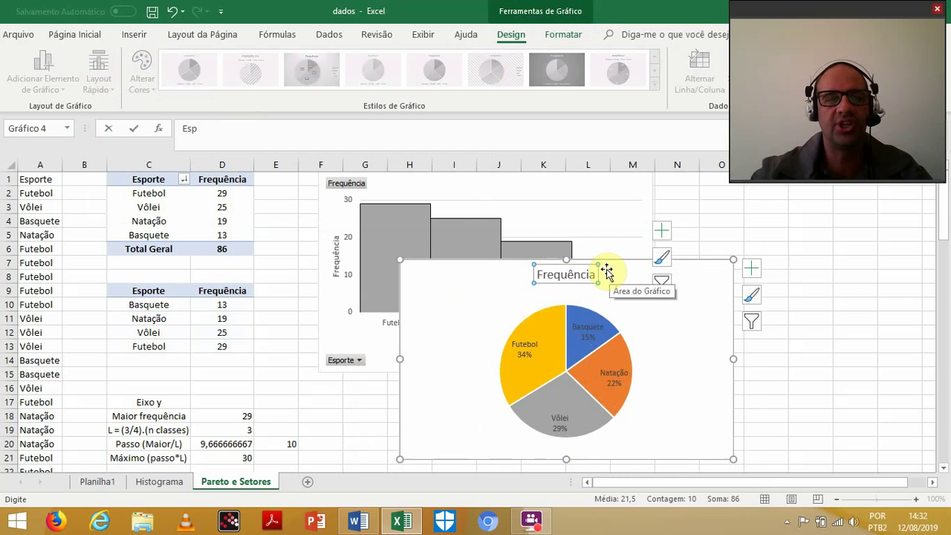
{"action": "type", "text": "orte"}
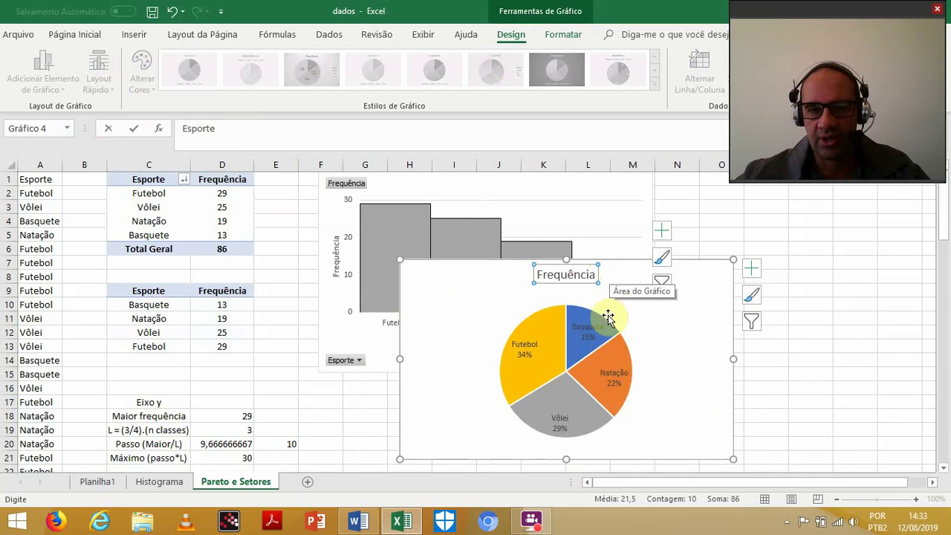
{"action": "left_click", "coordinate": [713, 372]}
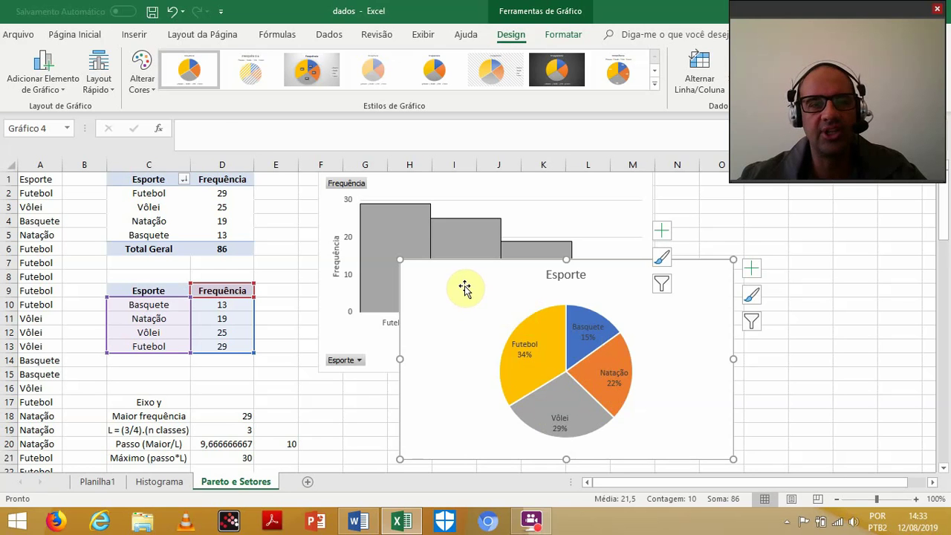
- Recolour the pie chart with the monochromatic grey palette running dark to light and place it below the sports column chart
{"action": "left_click", "coordinate": [149, 90]}
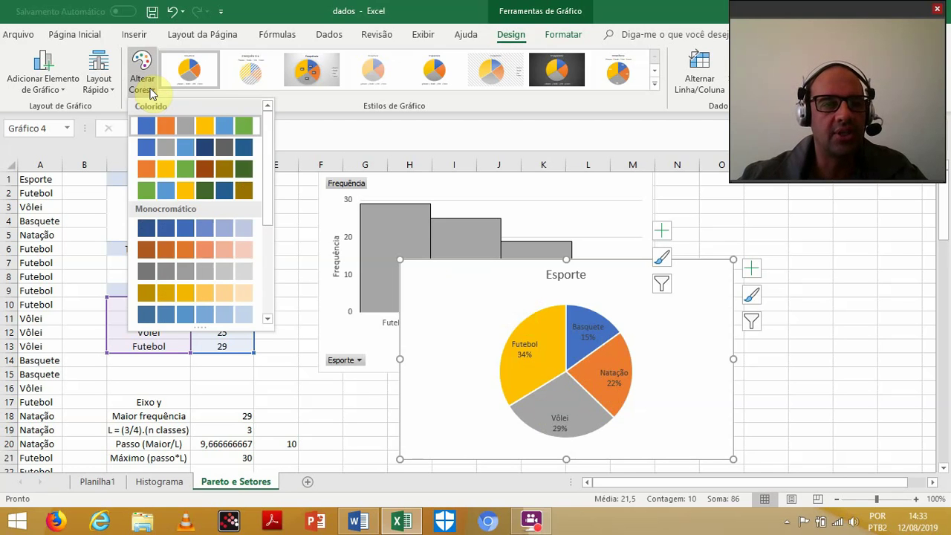
{"action": "left_click", "coordinate": [150, 272]}
{"action": "left_click_drag", "start_coordinate": [424, 291], "coordinate": [342, 411]}
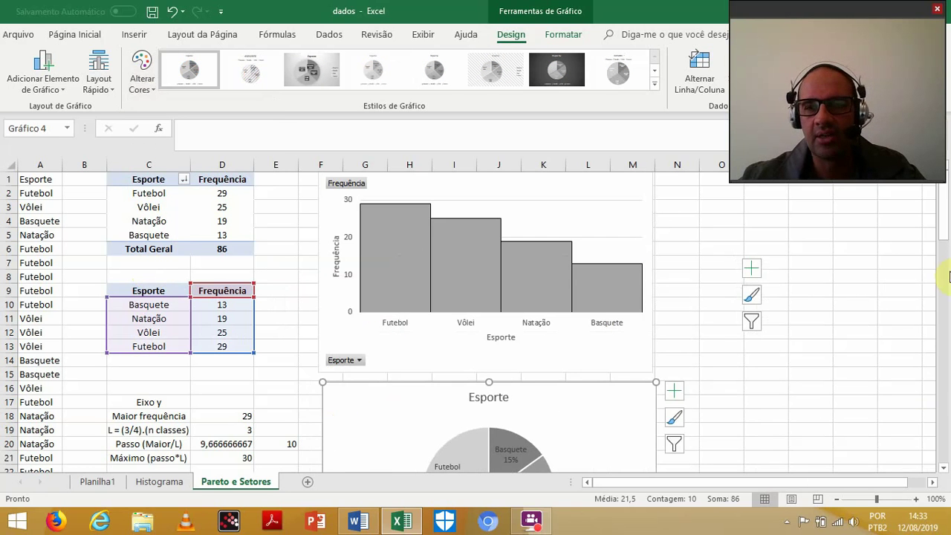
{"action": "left_click_drag", "start_coordinate": [948, 237], "coordinate": [945, 270]}
{"action": "left_click", "coordinate": [816, 346]}
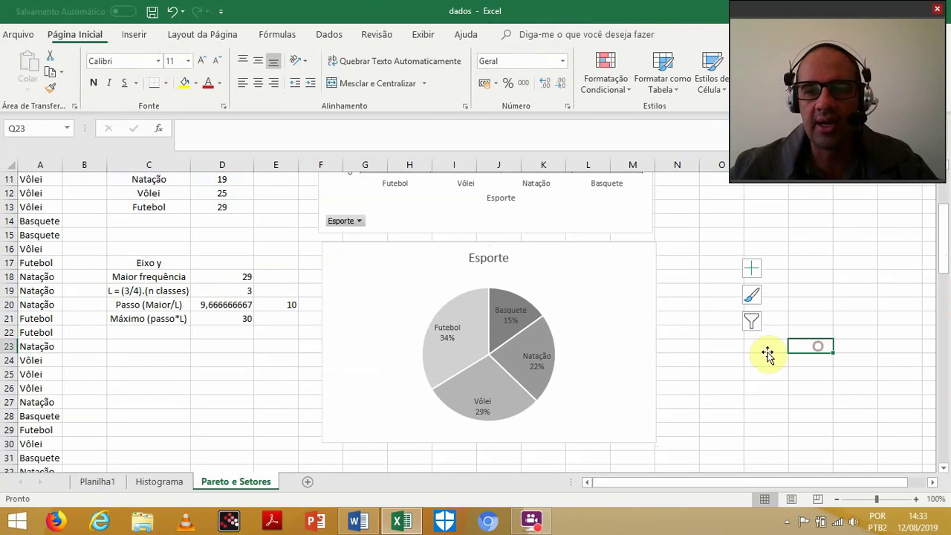
- Check the pie slices against the sorted sports table and shift the pie chart slightly further down from the column chart
{"action": "mouse_move", "coordinate": [486, 330]}
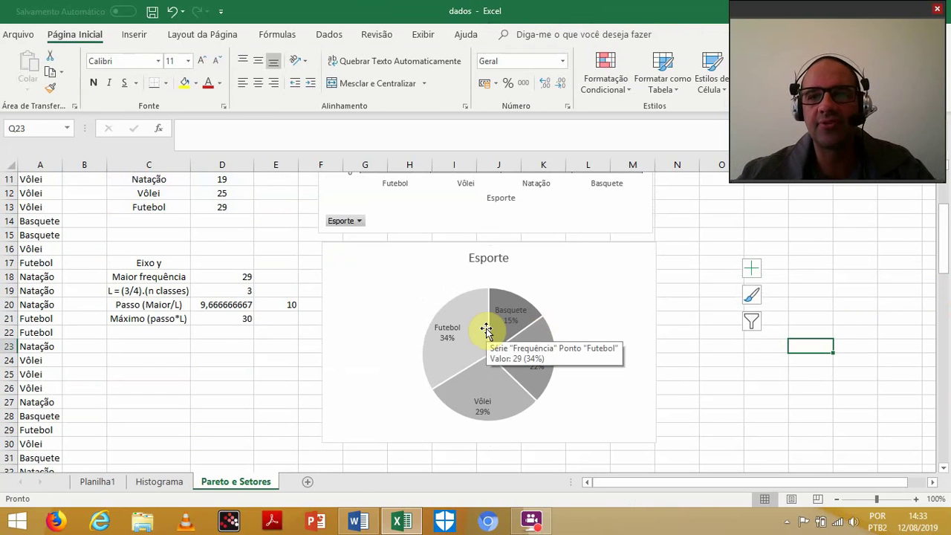
{"action": "scroll", "coordinate": [236, 303], "scroll_direction": "up", "scroll_amount": 3}
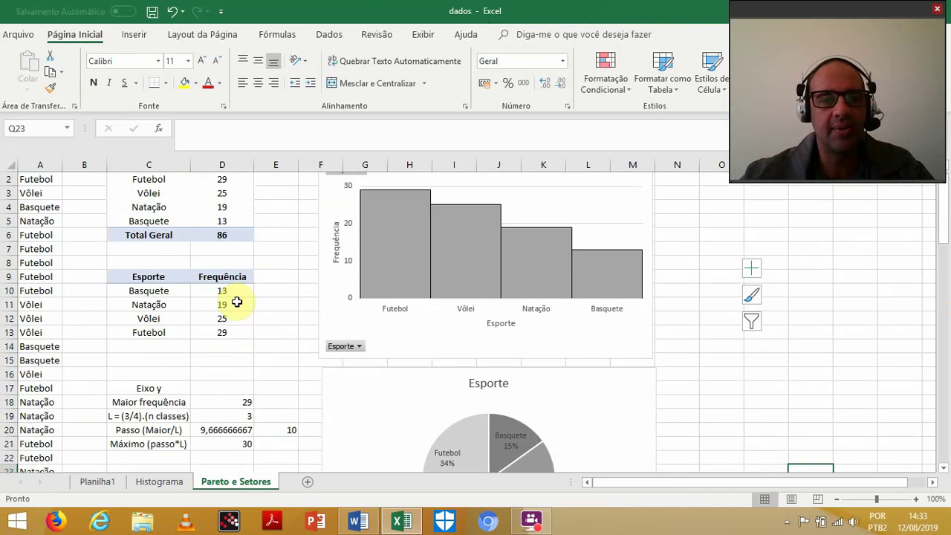
{"action": "scroll", "coordinate": [235, 302], "scroll_direction": "down", "scroll_amount": 1}
{"action": "scroll", "coordinate": [236, 301], "scroll_direction": "down", "scroll_amount": 2}
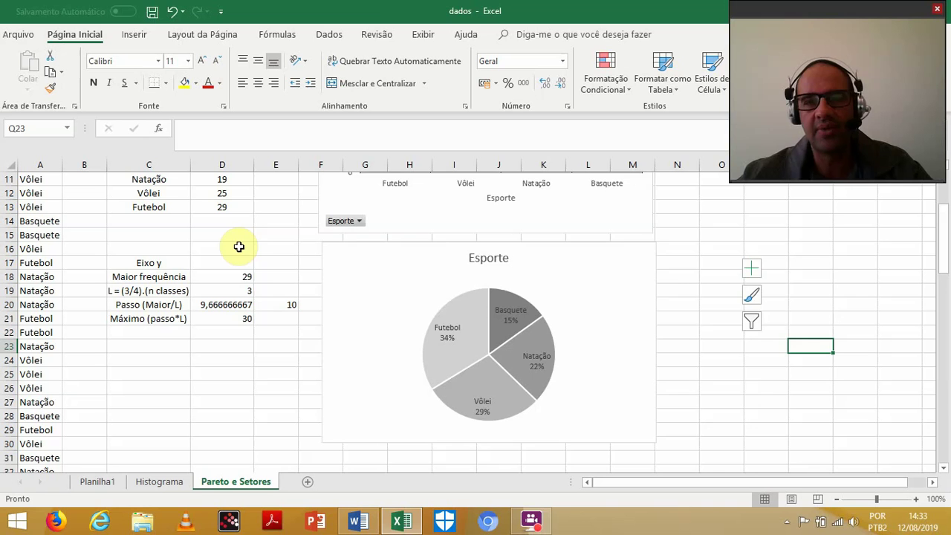
{"action": "left_click", "coordinate": [361, 308]}
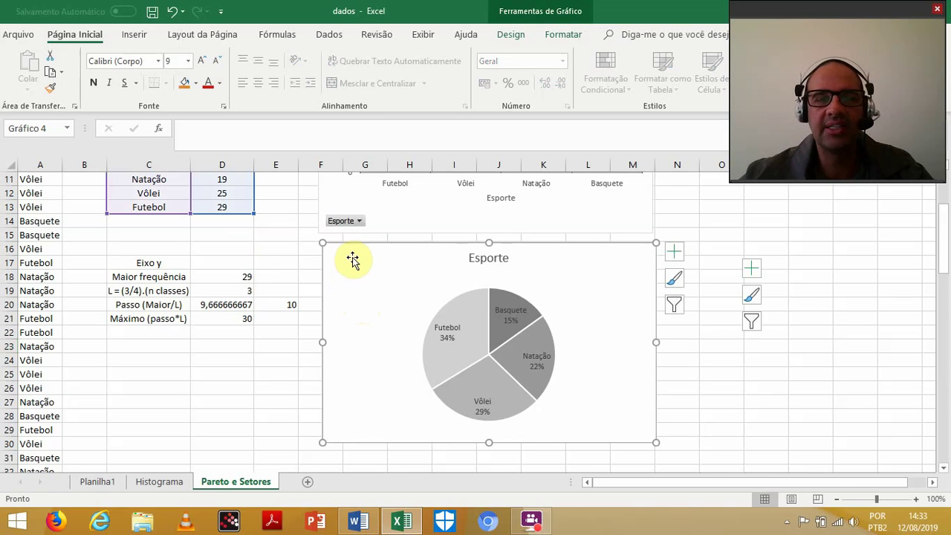
{"action": "mouse_move", "coordinate": [351, 259]}
{"action": "left_mouse_down"}
{"action": "mouse_move", "coordinate": [340, 255]}
{"action": "mouse_move", "coordinate": [342, 265]}
{"action": "left_mouse_up"}
{"action": "left_click", "coordinate": [271, 249]}
{"action": "scroll", "coordinate": [270, 265], "scroll_direction": "up", "scroll_amount": 2}
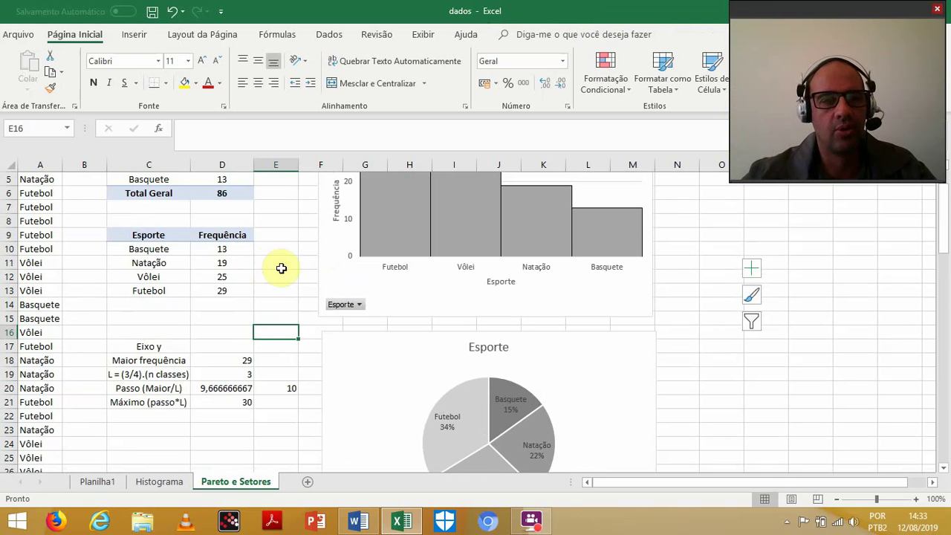
{"action": "left_click", "coordinate": [186, 348]}
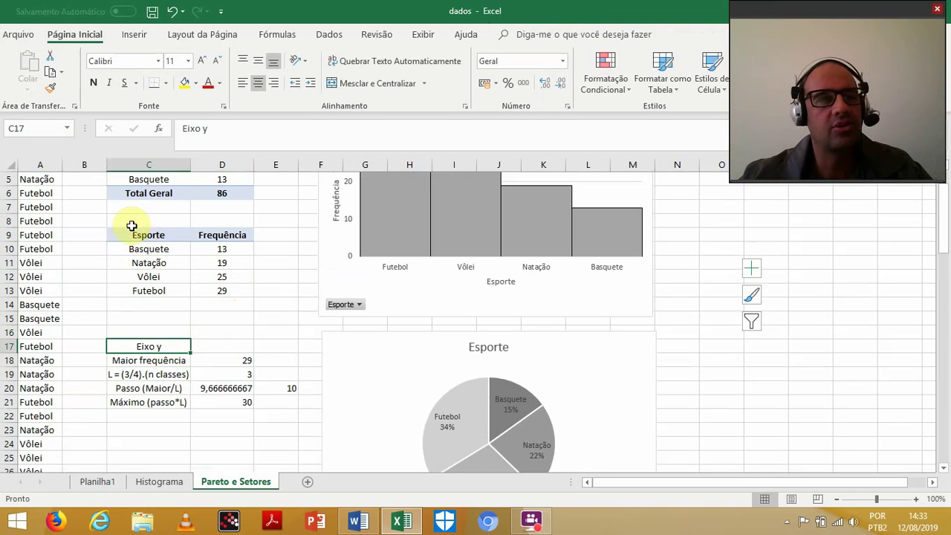